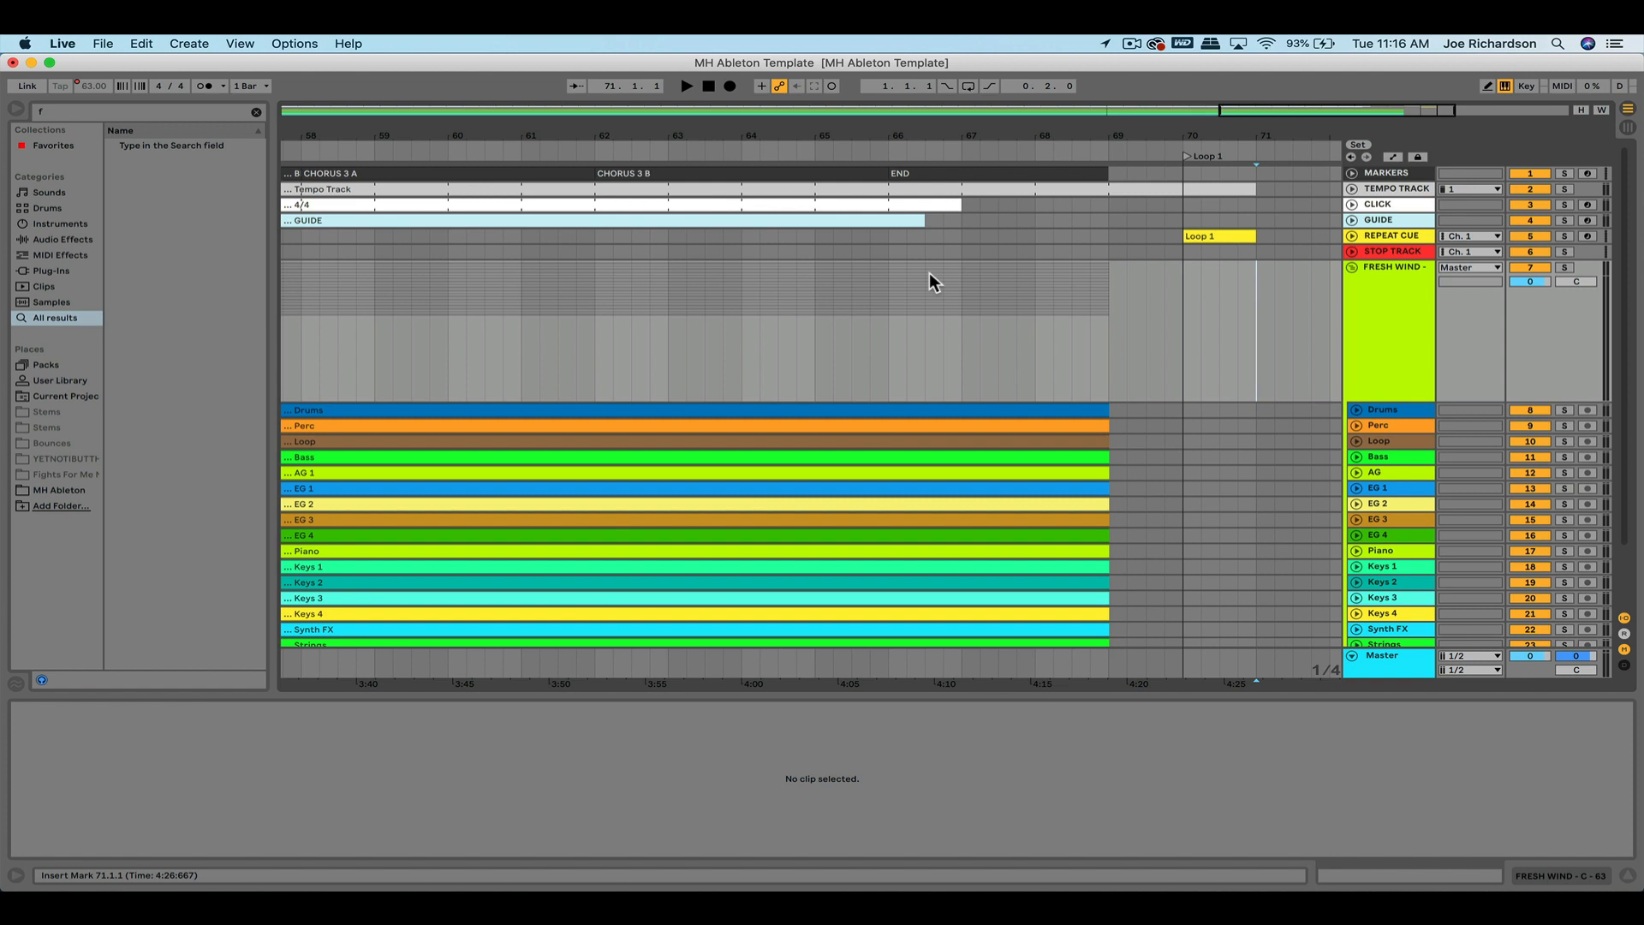
# Play the arrangement from bar 66, the END marker, to hear how the song's ending cuts off.
pyautogui.click(891, 325)
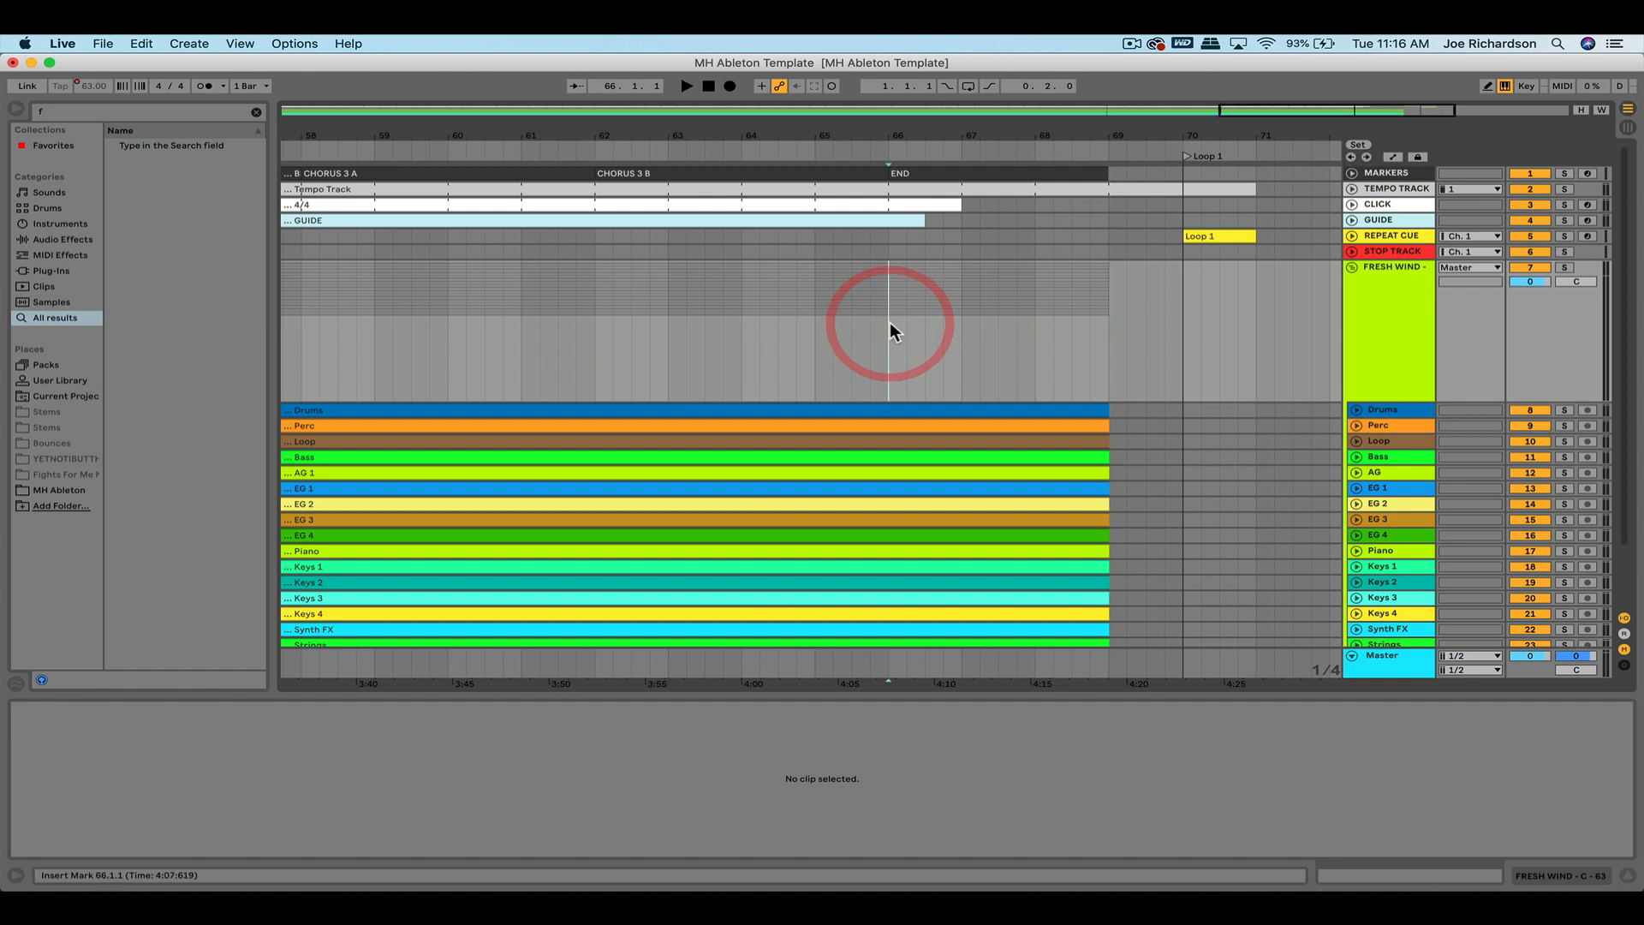
pyautogui.press('space')
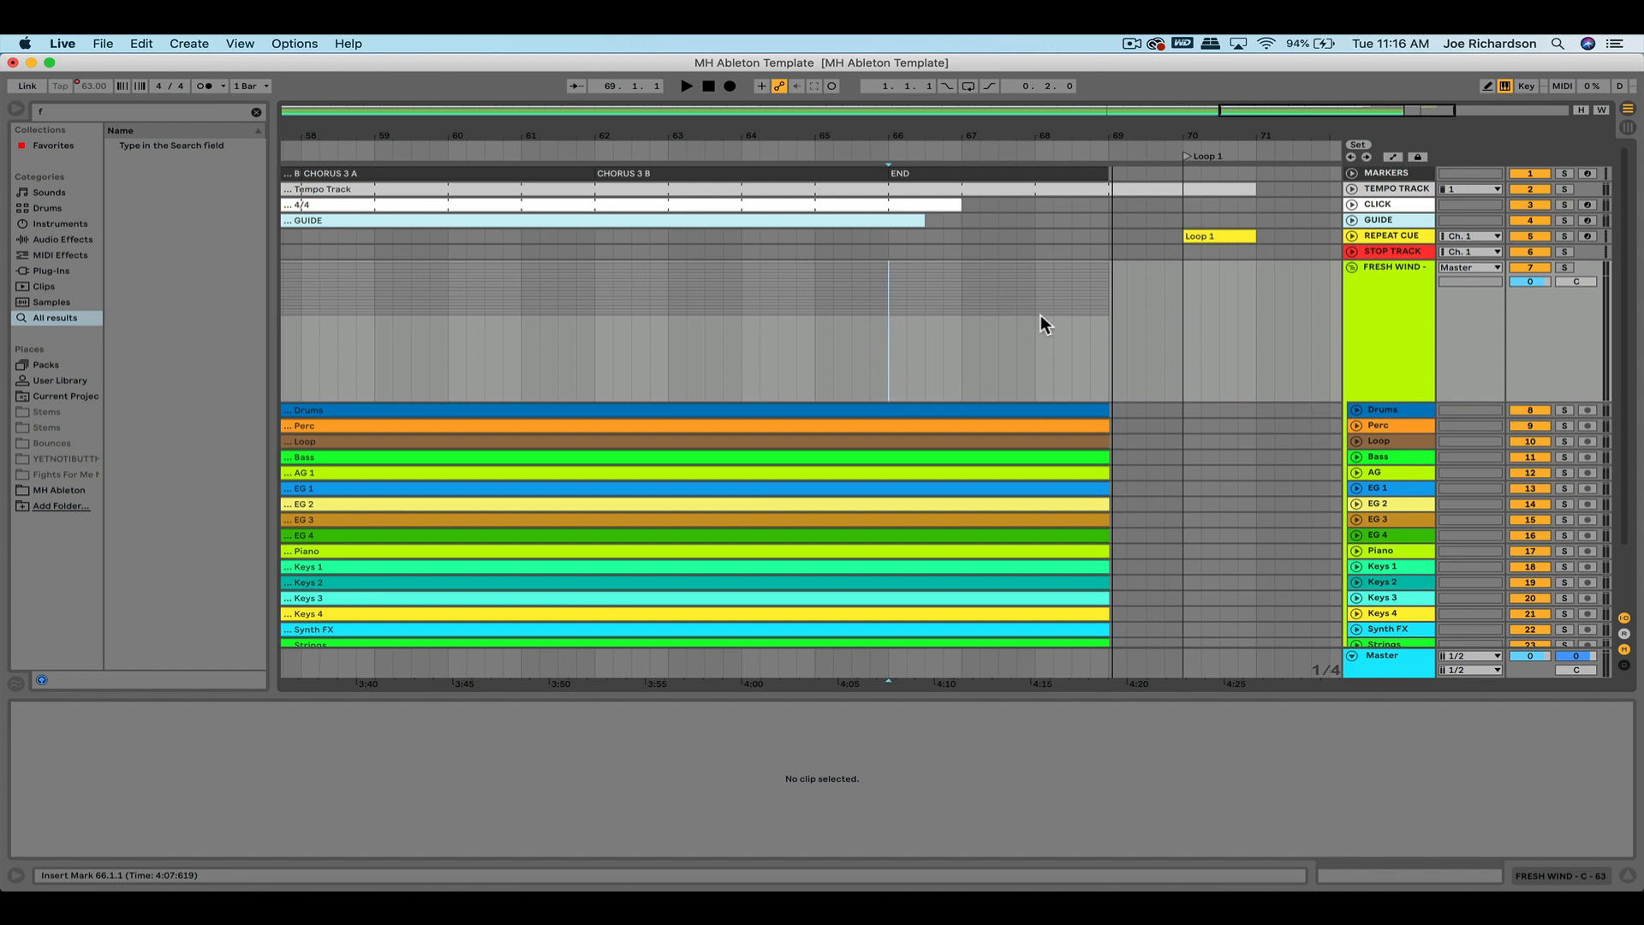
pyautogui.hscroll(2, 1042, 319)
pyautogui.hscroll(-2, 1041, 317)
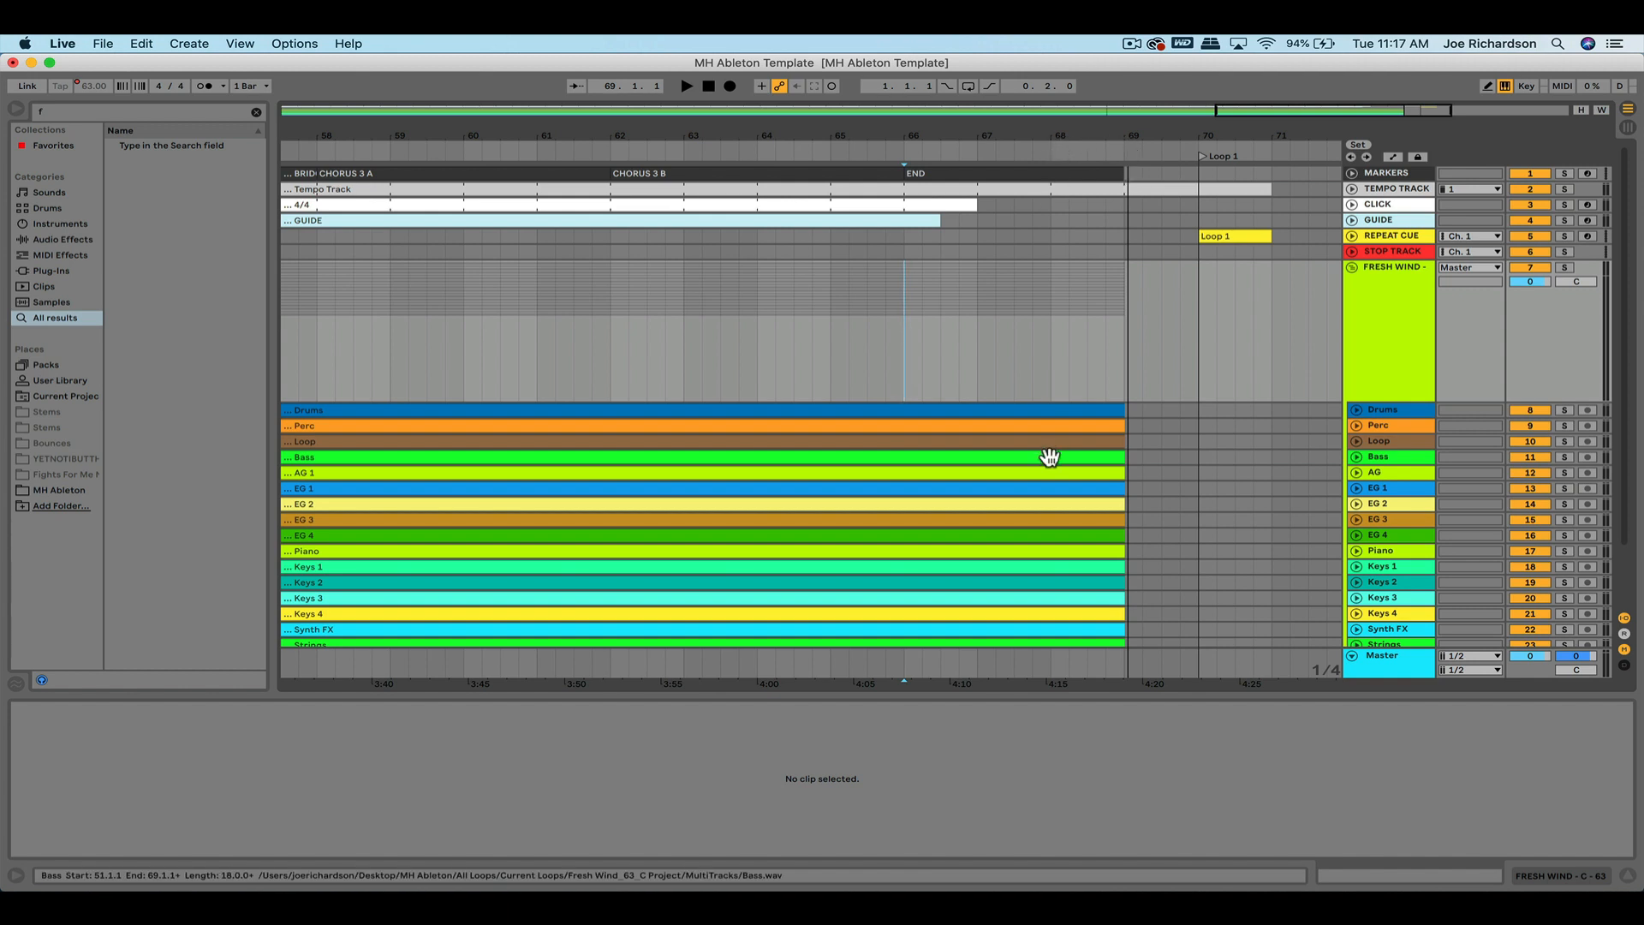
# Select all the stem clips from Drums through Choir and shorten them together so they end at bar 68.
pyautogui.click(1092, 410)
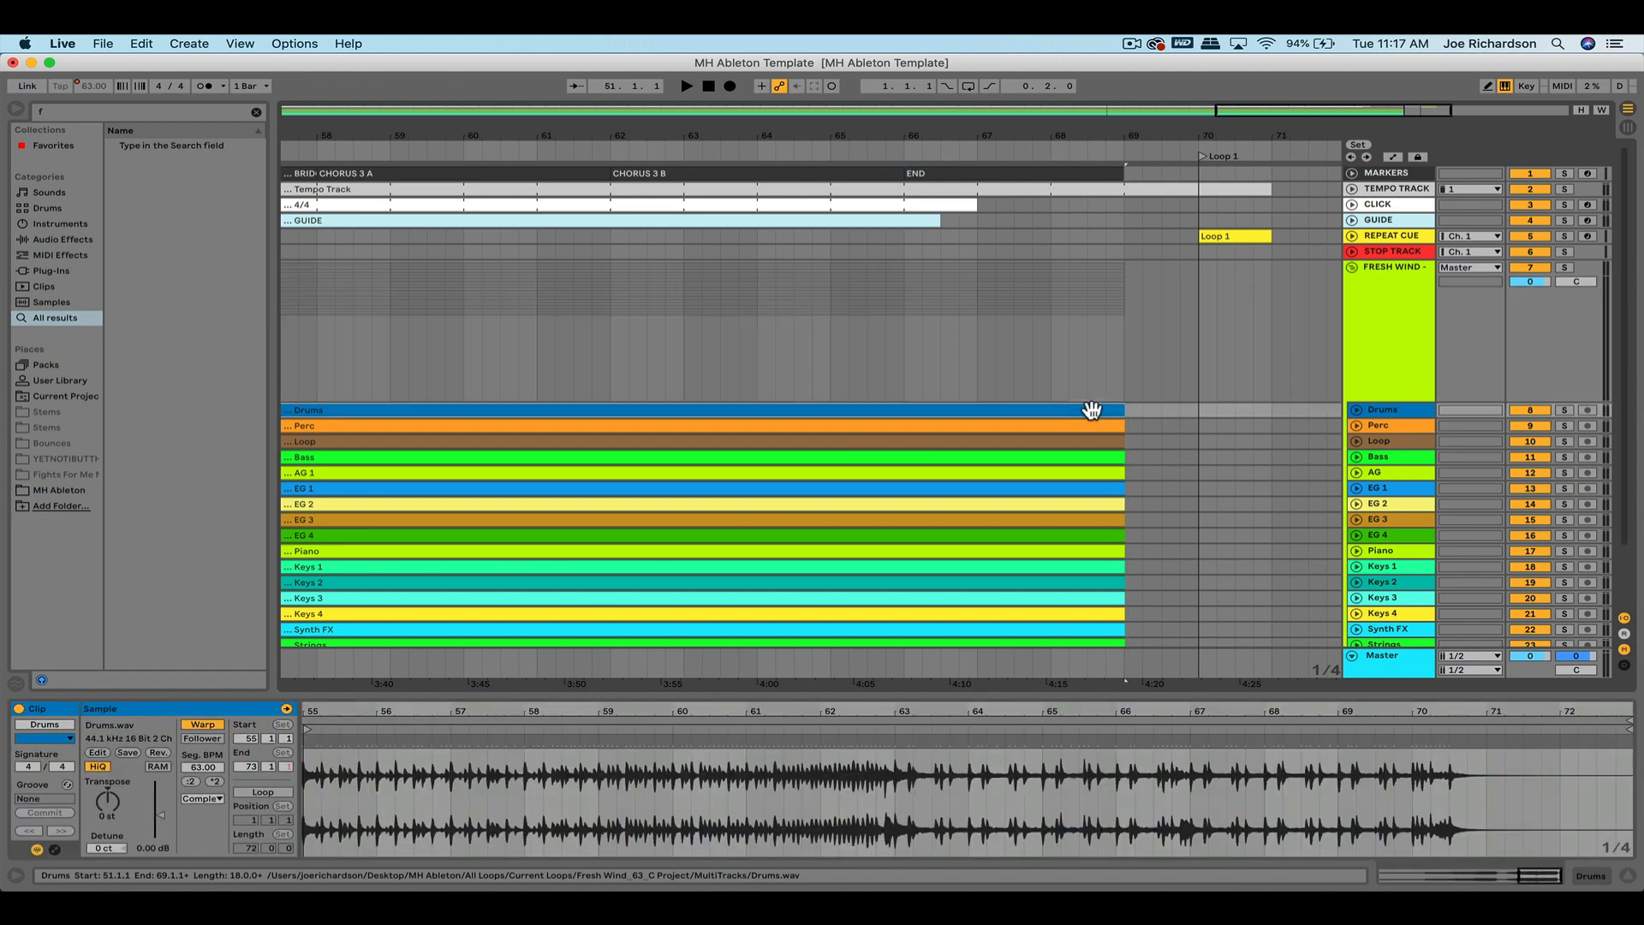
pyautogui.scroll(-3, 1092, 410)
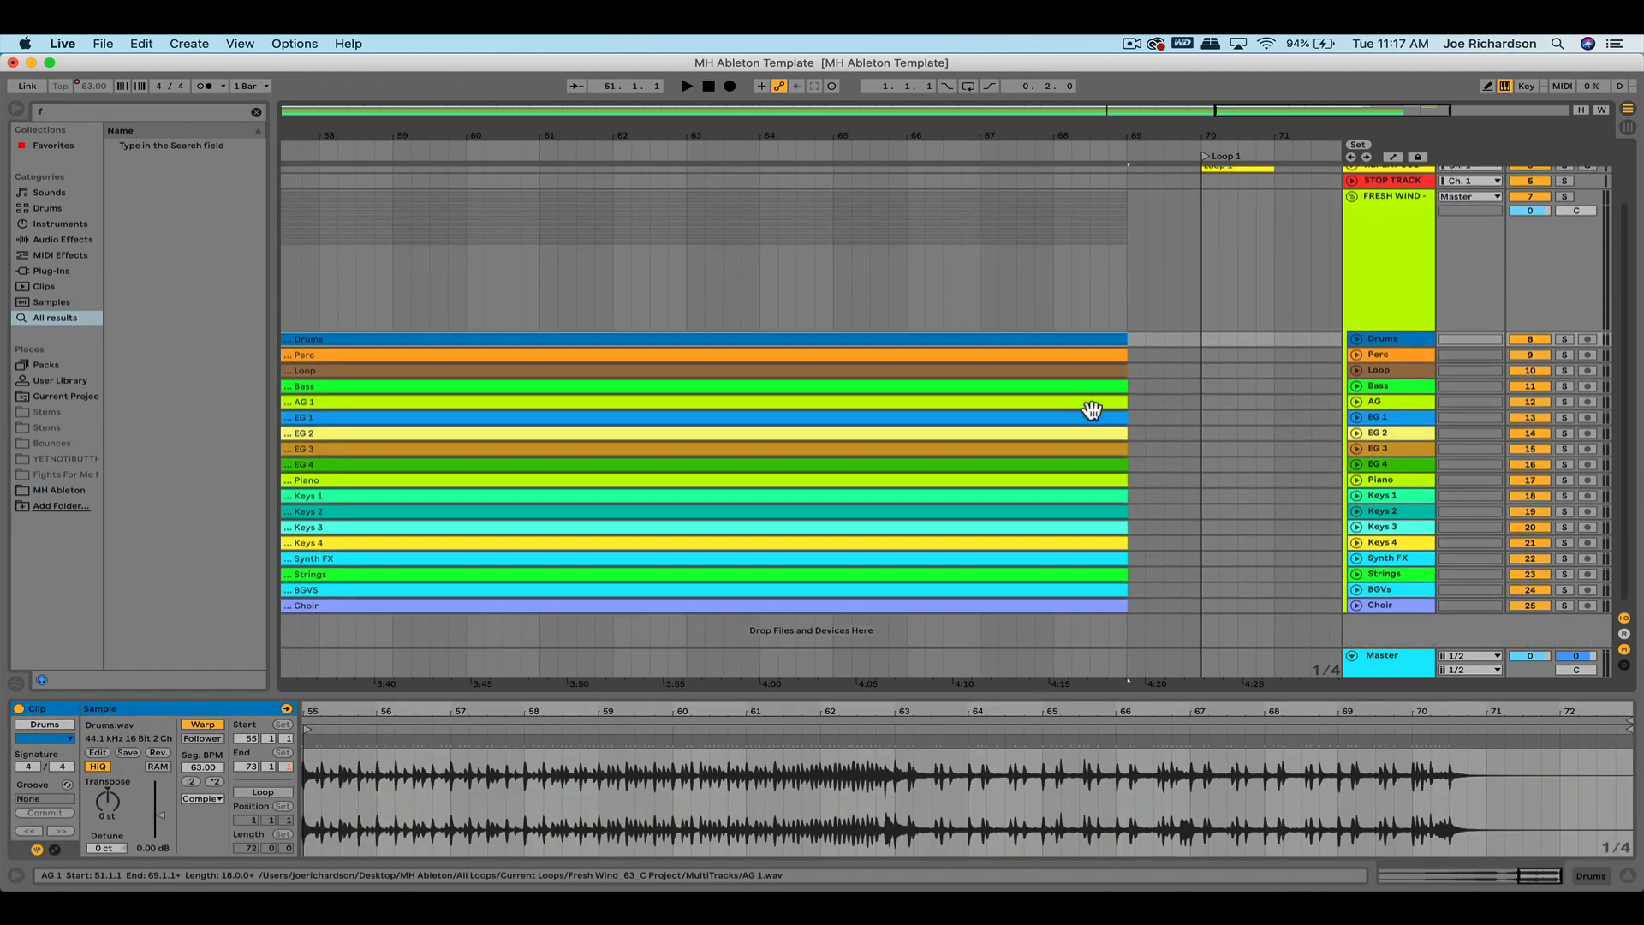
pyautogui.keyDown('shift'); pyautogui.click(1114, 600); pyautogui.keyUp('shift')
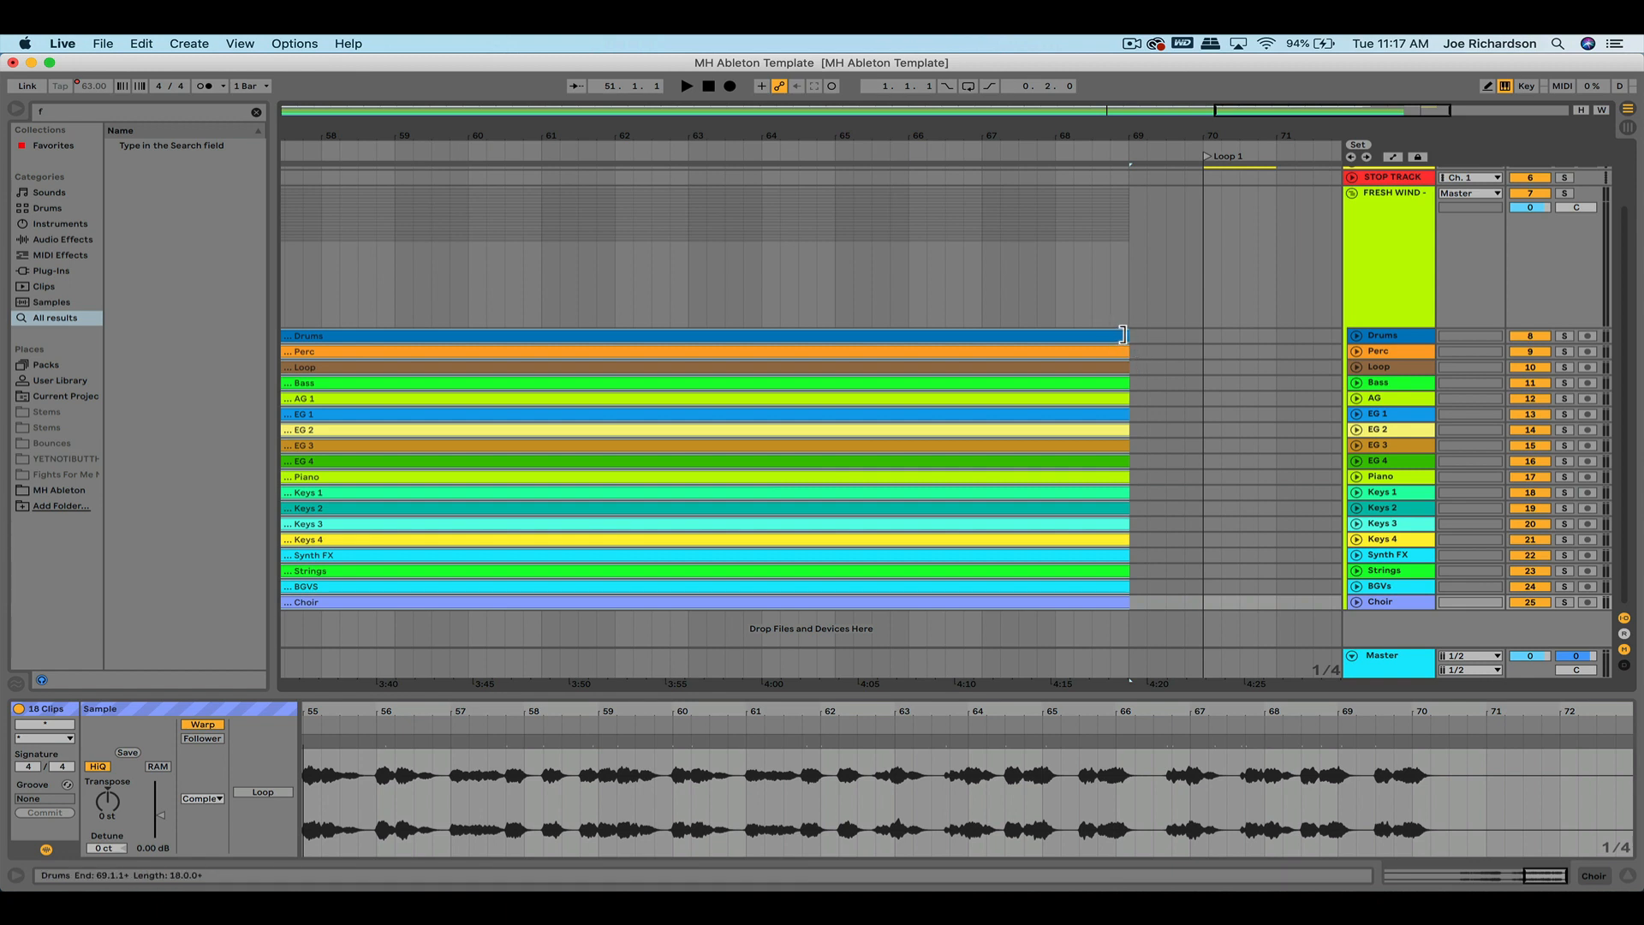
pyautogui.moveTo(1123, 334); pyautogui.dragTo(1058, 334)
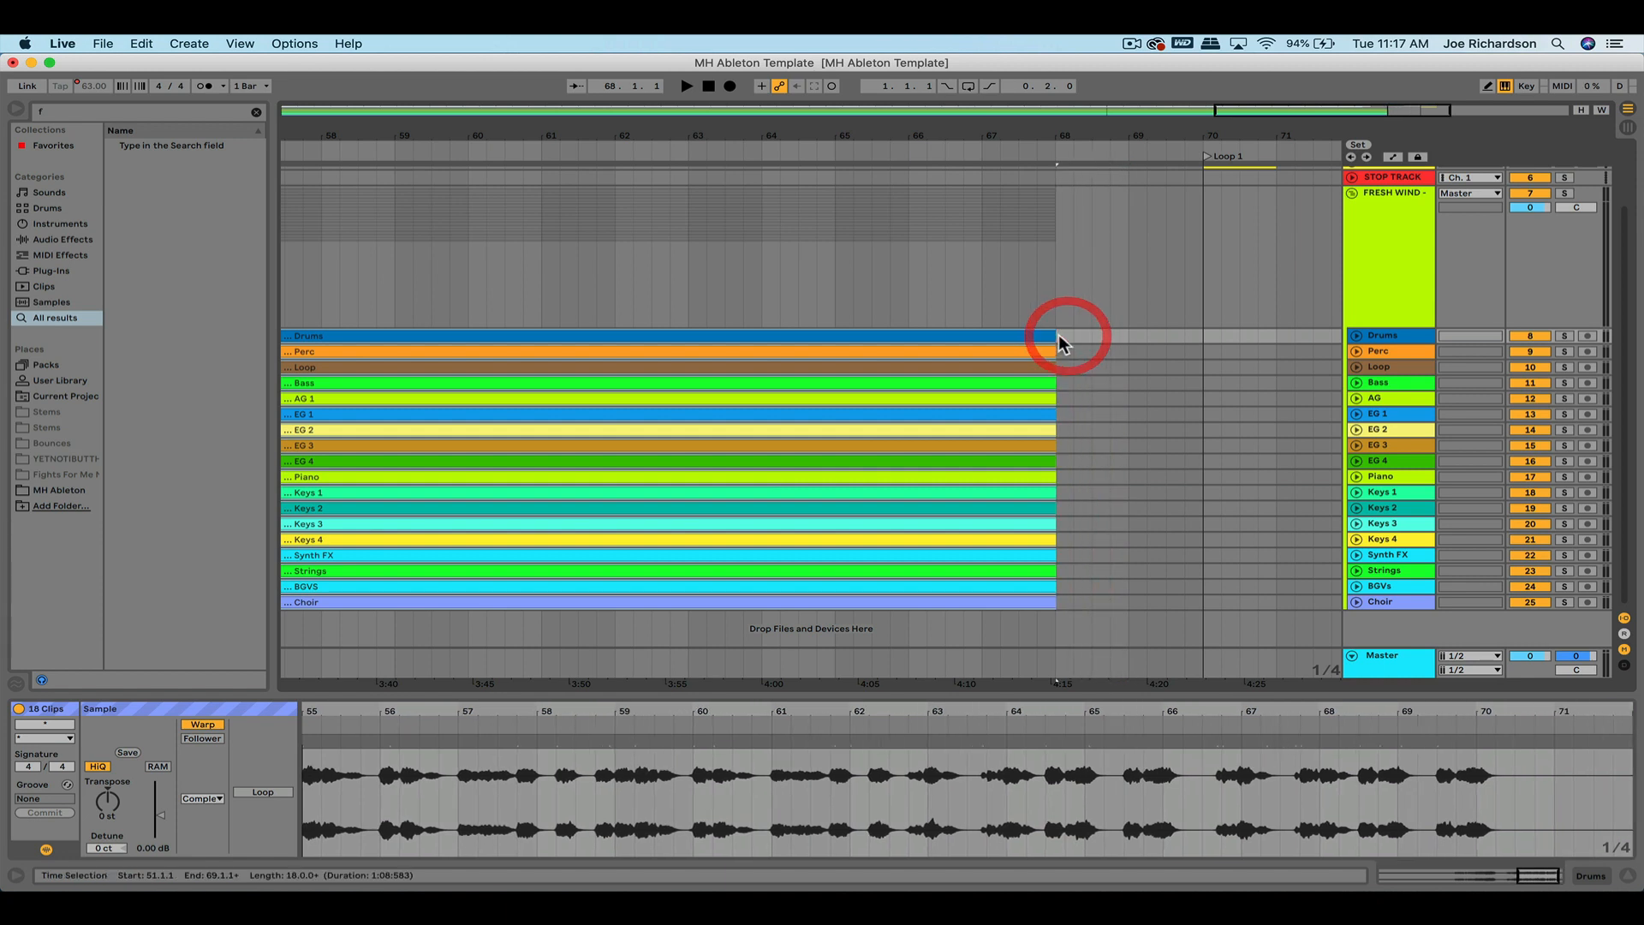
# Play the shortened ending from 67.2.1 past the clips' end at bar 68, and stop playback.
pyautogui.scroll(2, 1096, 364)
pyautogui.click(1116, 327)
pyautogui.scroll(3, 1117, 328)
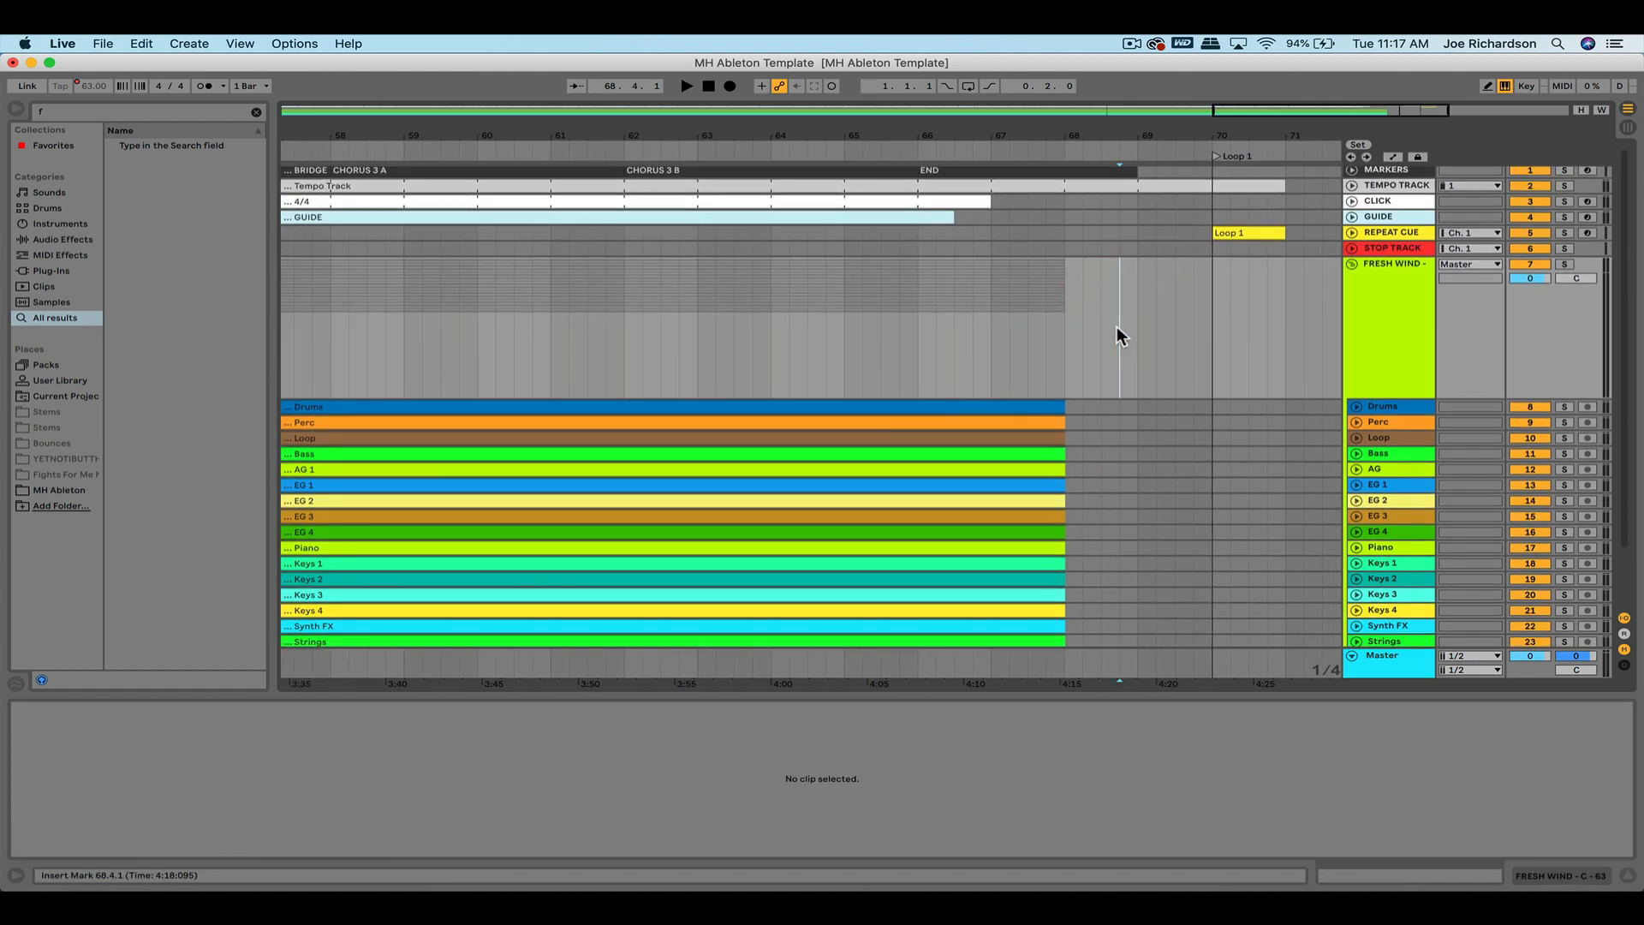
pyautogui.press('+')
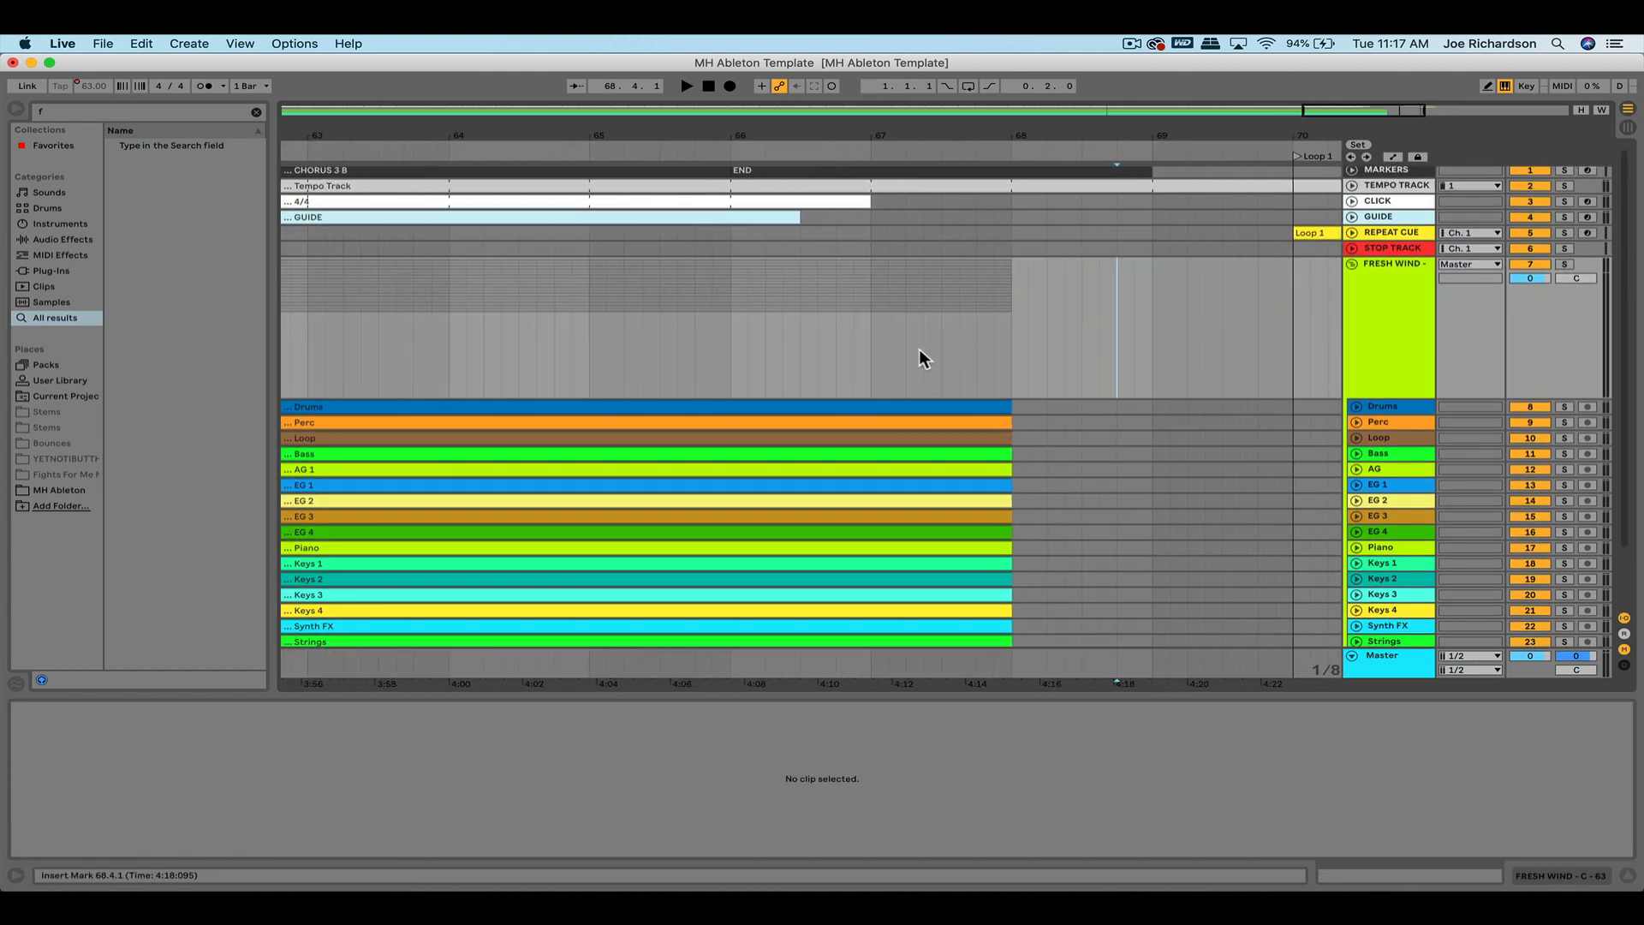
pyautogui.click(906, 351)
pyautogui.press('space')
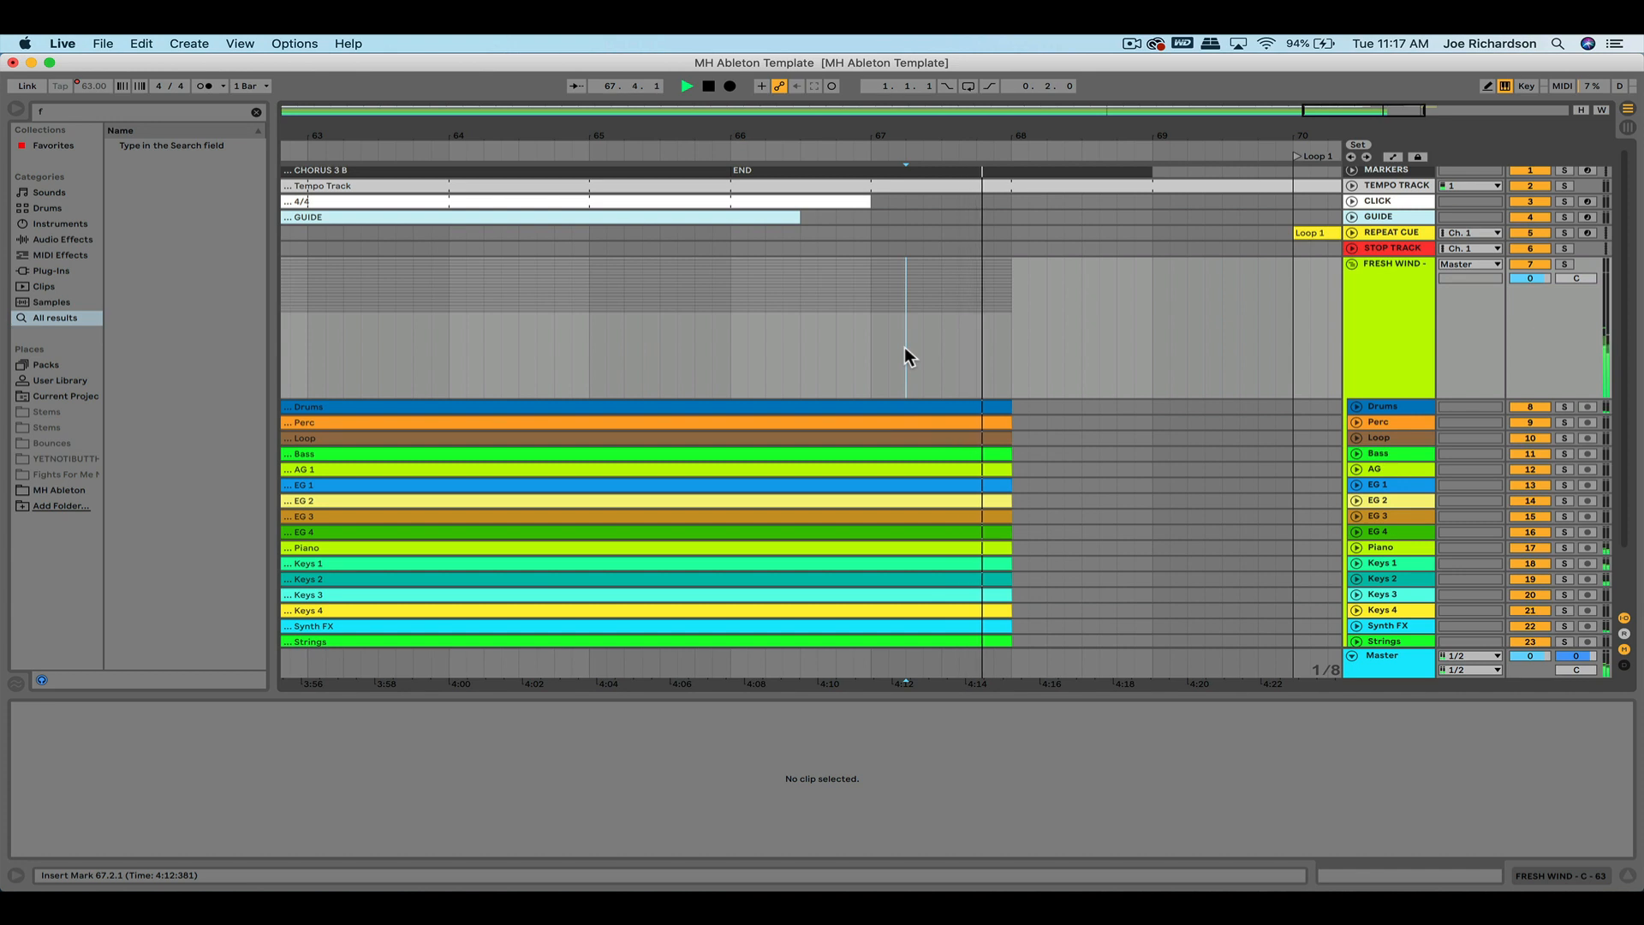
pyautogui.press('space')
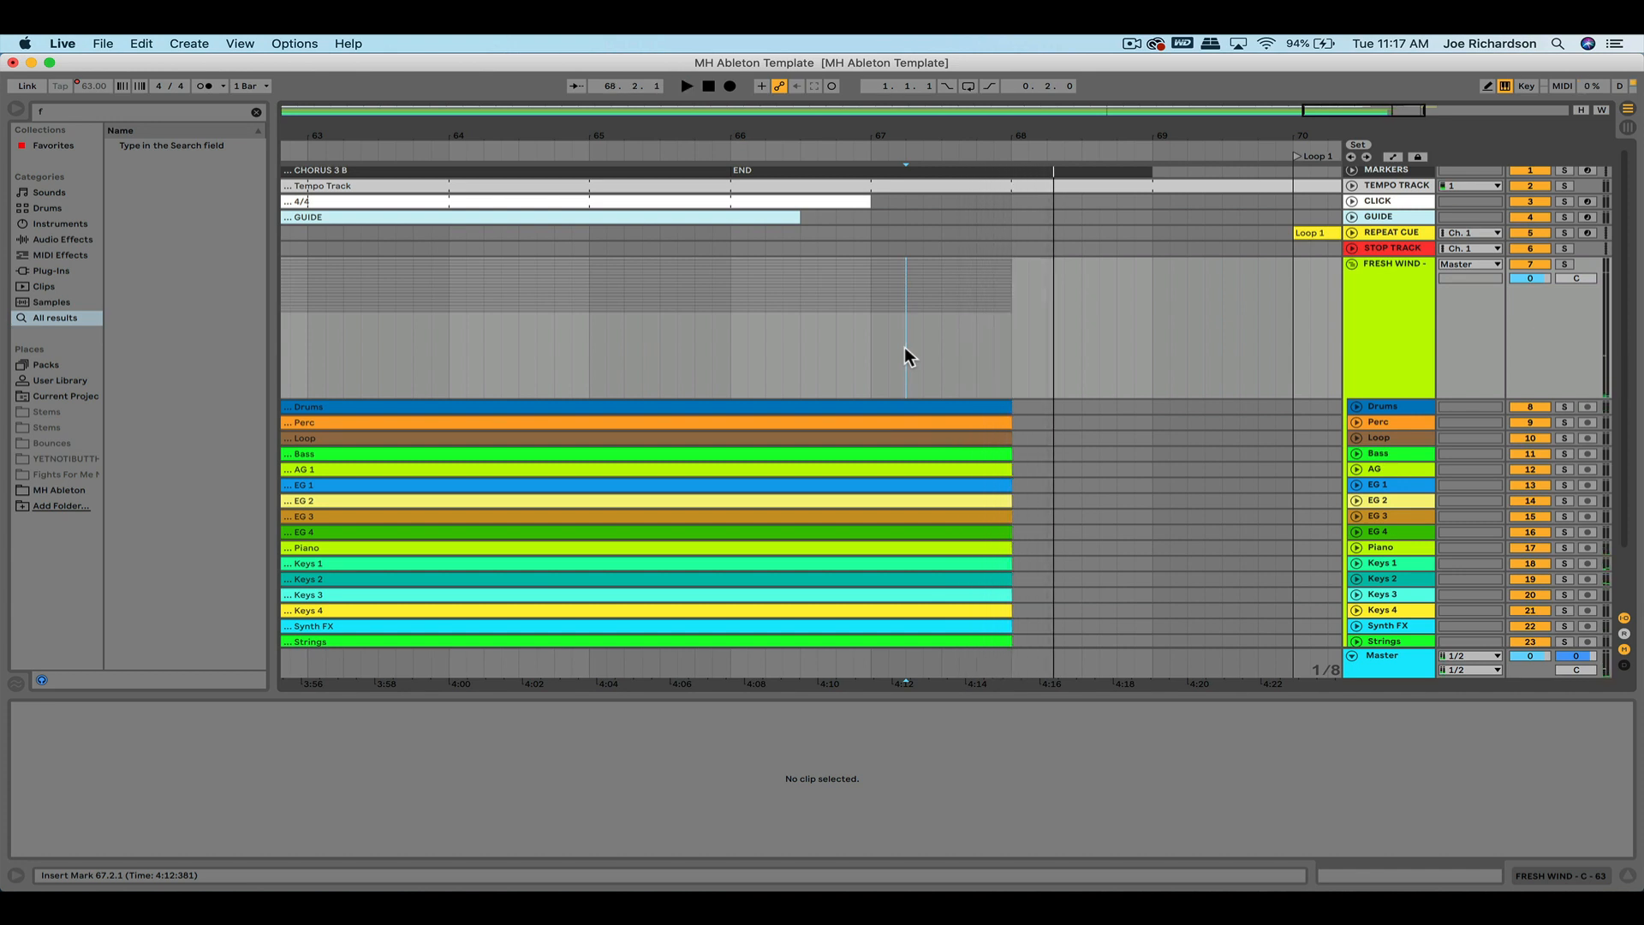
# Select all the stem tracks from Drums through Choir and unfold them together to show their waveforms.
pyautogui.scroll(-4, 1129, 303)
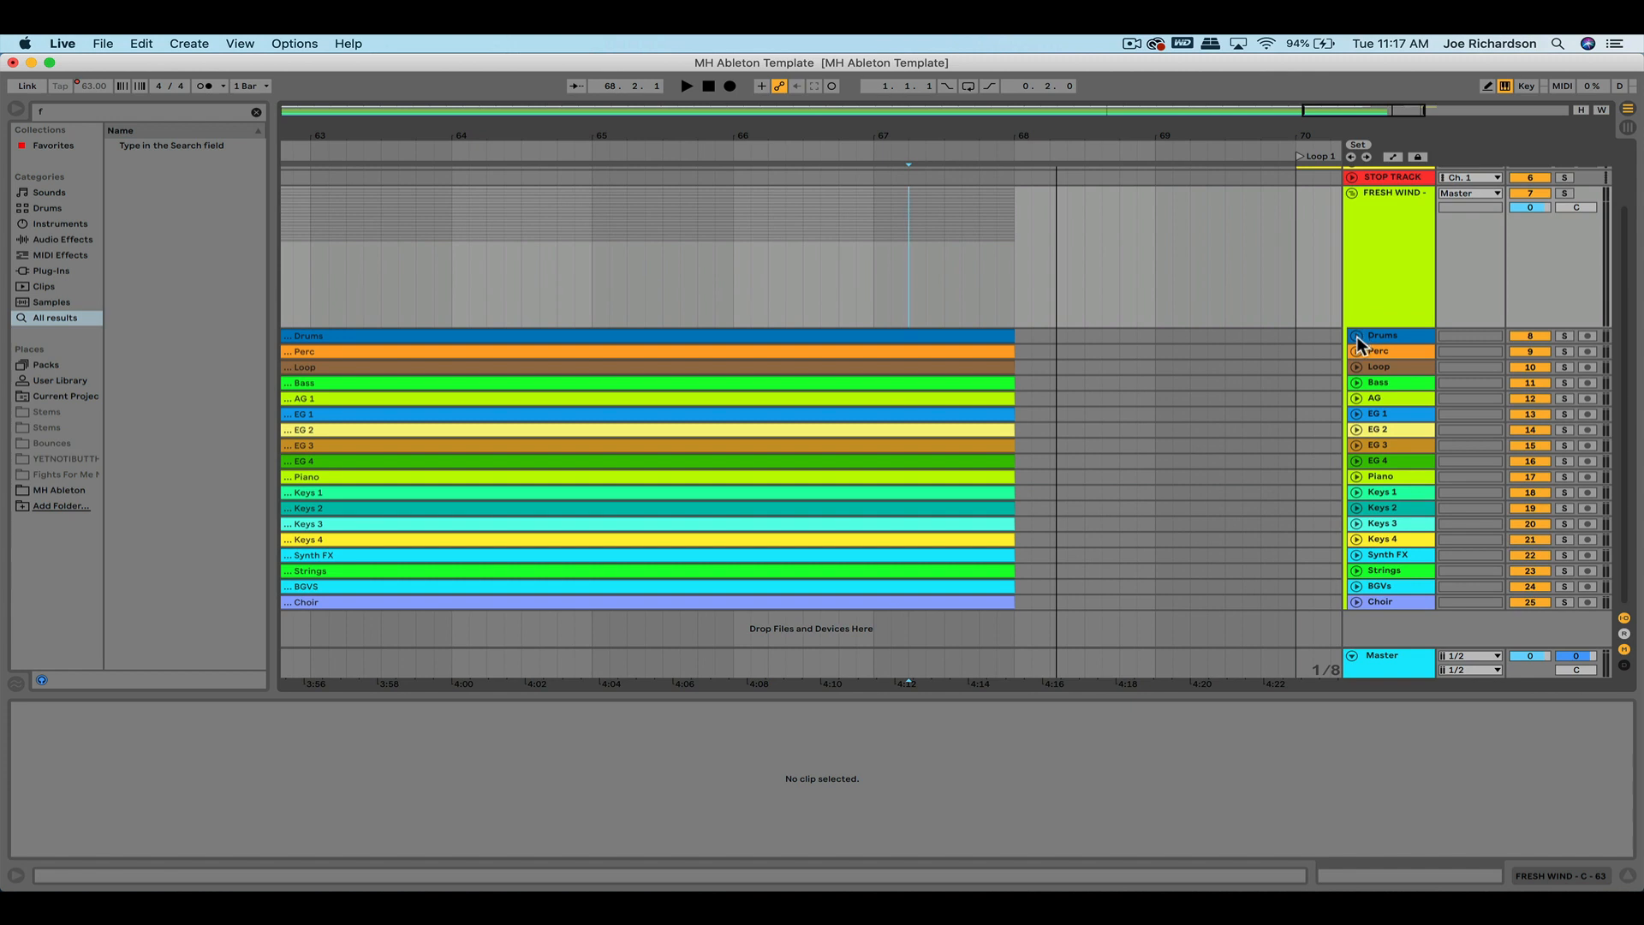
pyautogui.click(1399, 340)
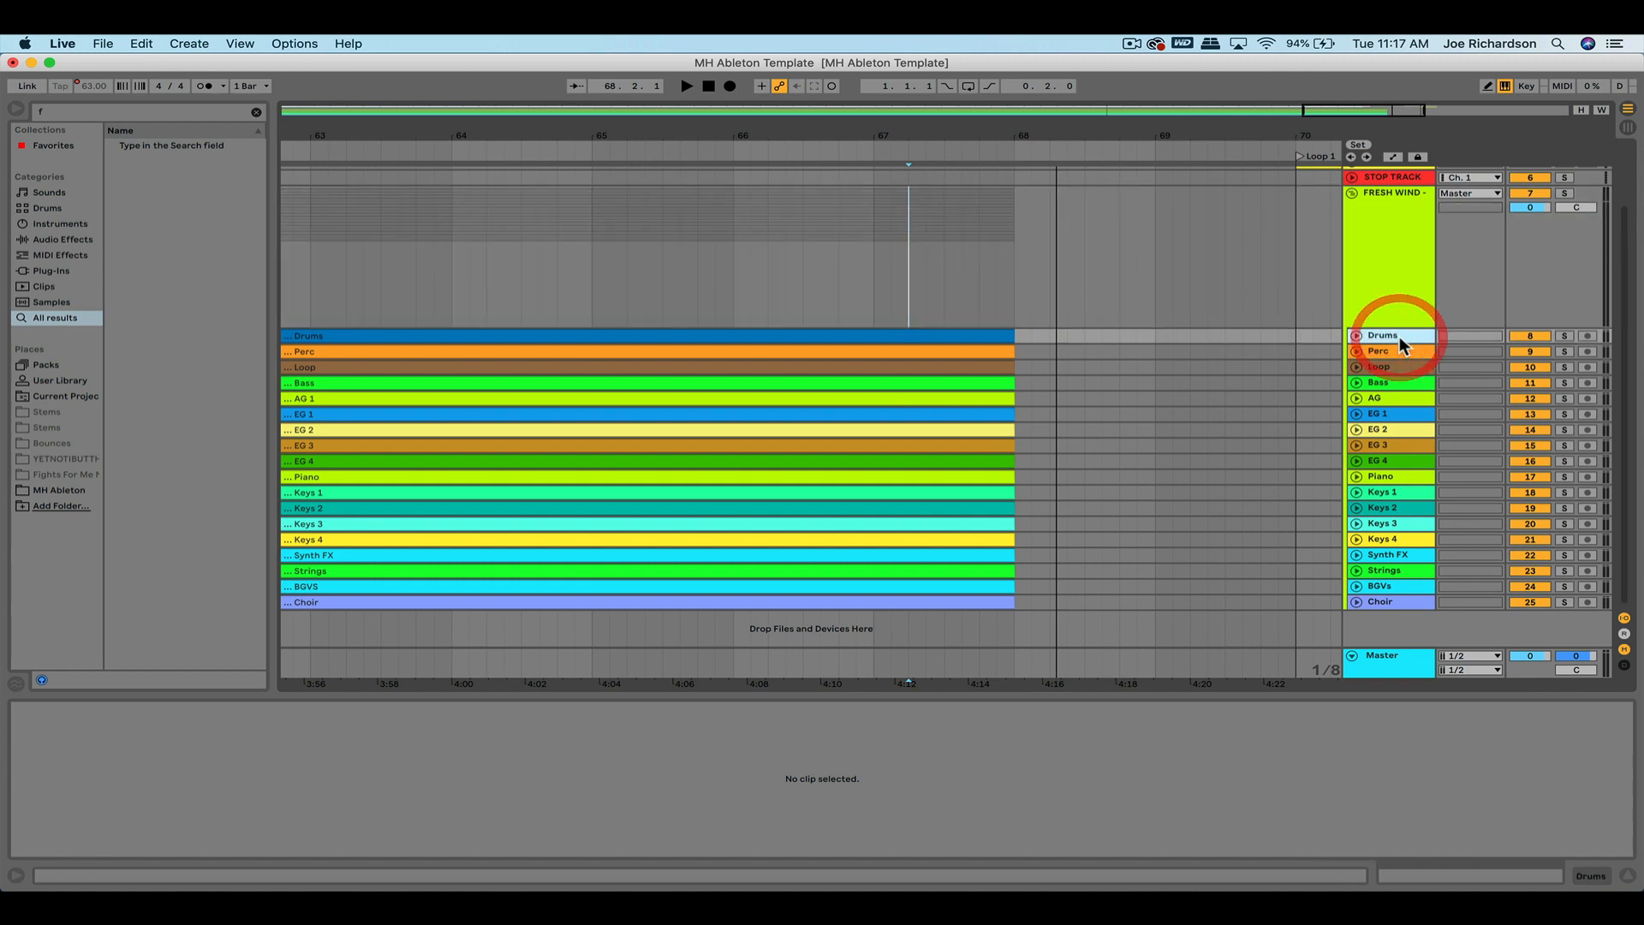
pyautogui.click(1387, 341)
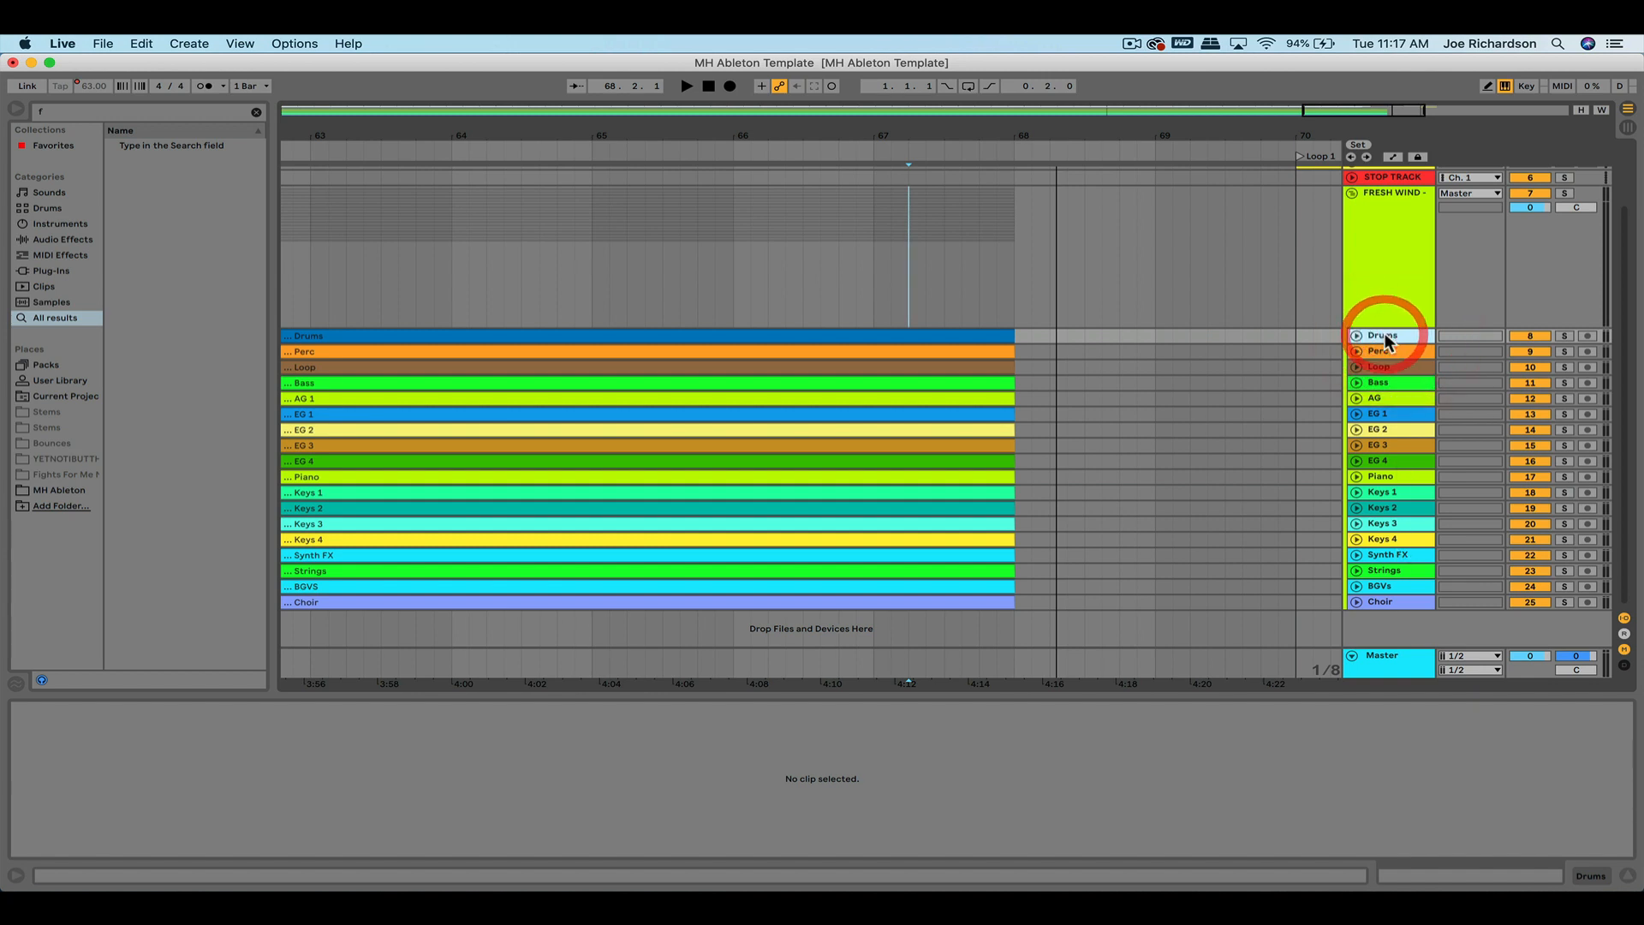
pyautogui.click(1388, 337)
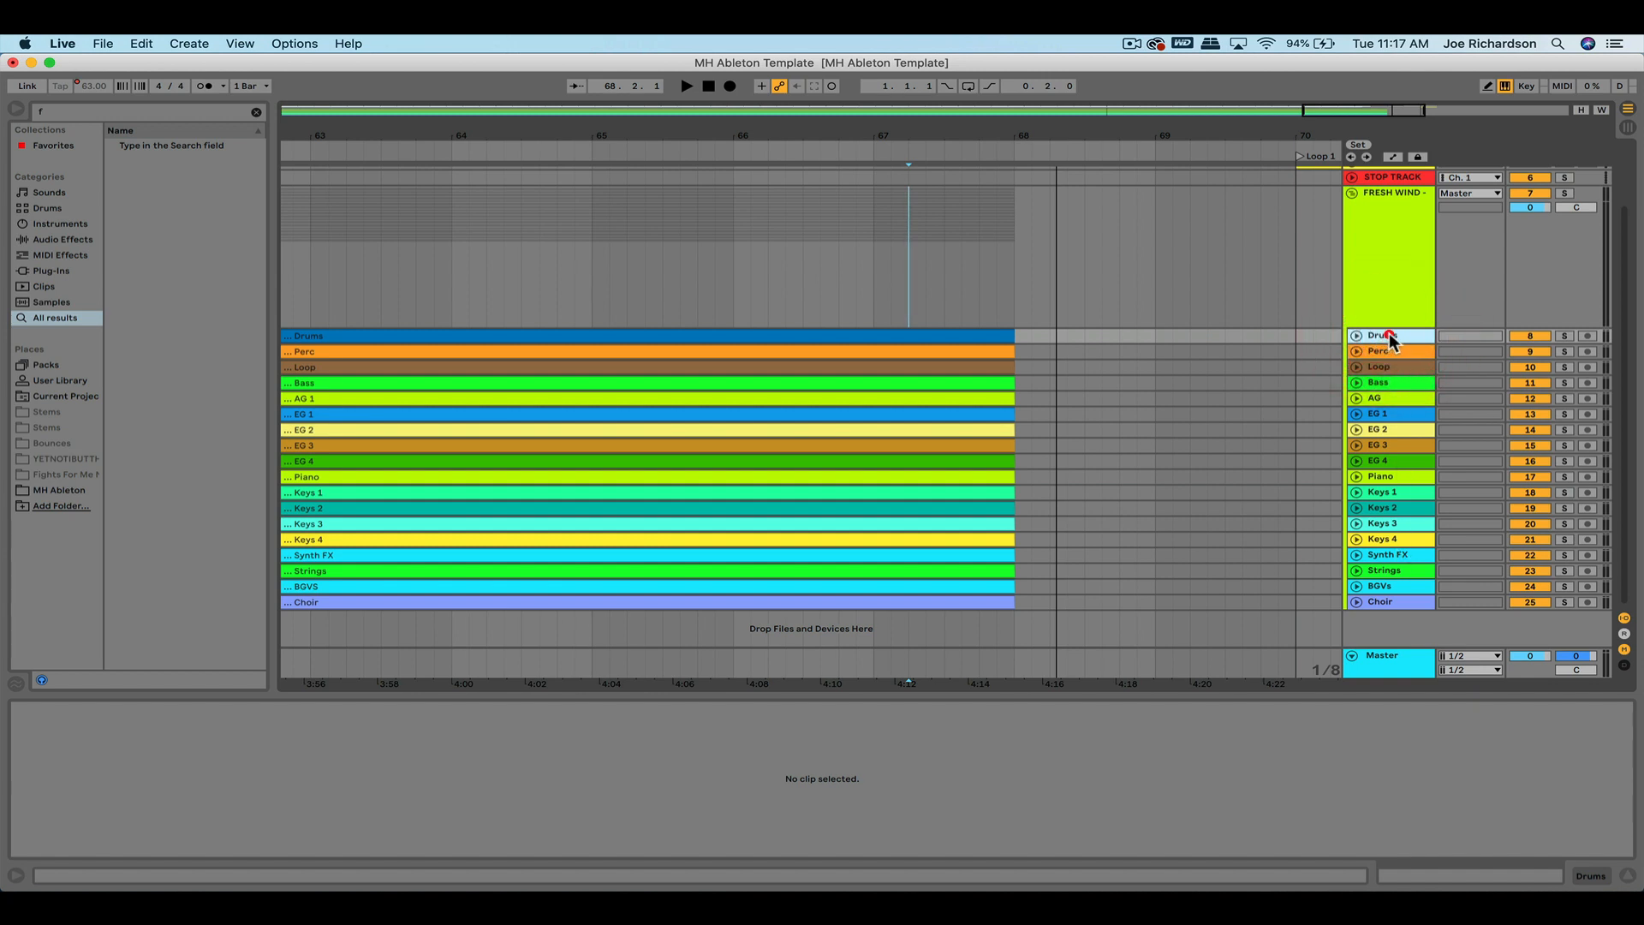
pyautogui.click(1390, 600)
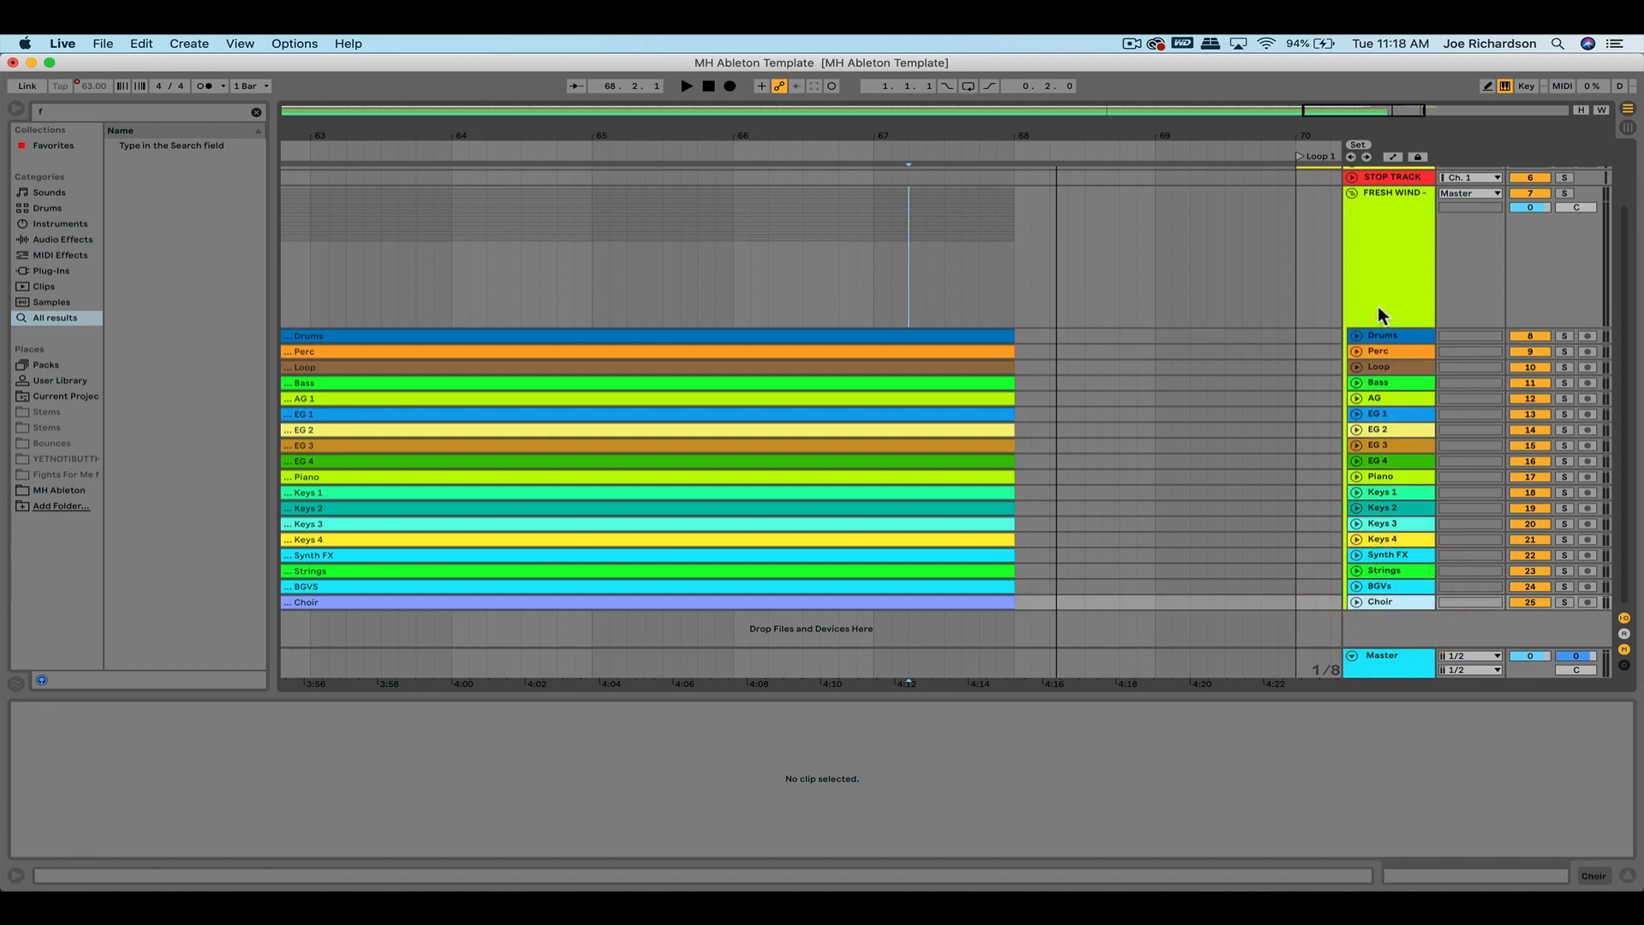
pyautogui.click(1387, 335)
pyautogui.keyDown('shift'); pyautogui.click(1381, 600); pyautogui.keyUp('shift')
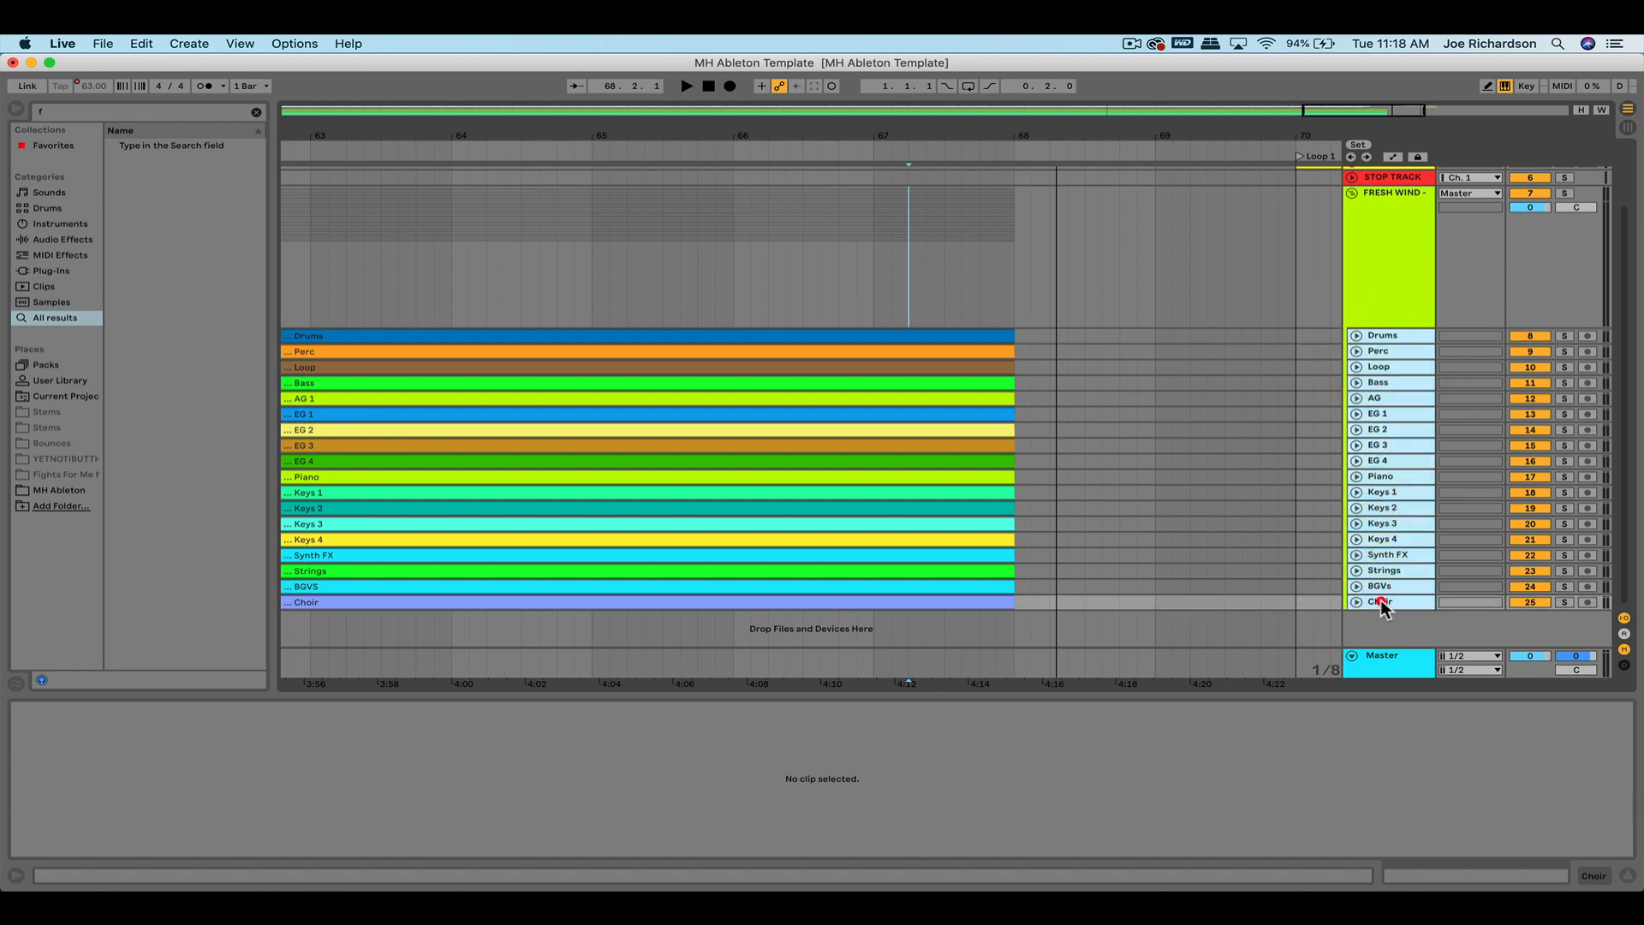
pyautogui.click(1356, 336)
# Add a fade-out to the Drums clip, running from just after its last audible hits to its end at bar 68.
pyautogui.scroll(-1, 1241, 476)
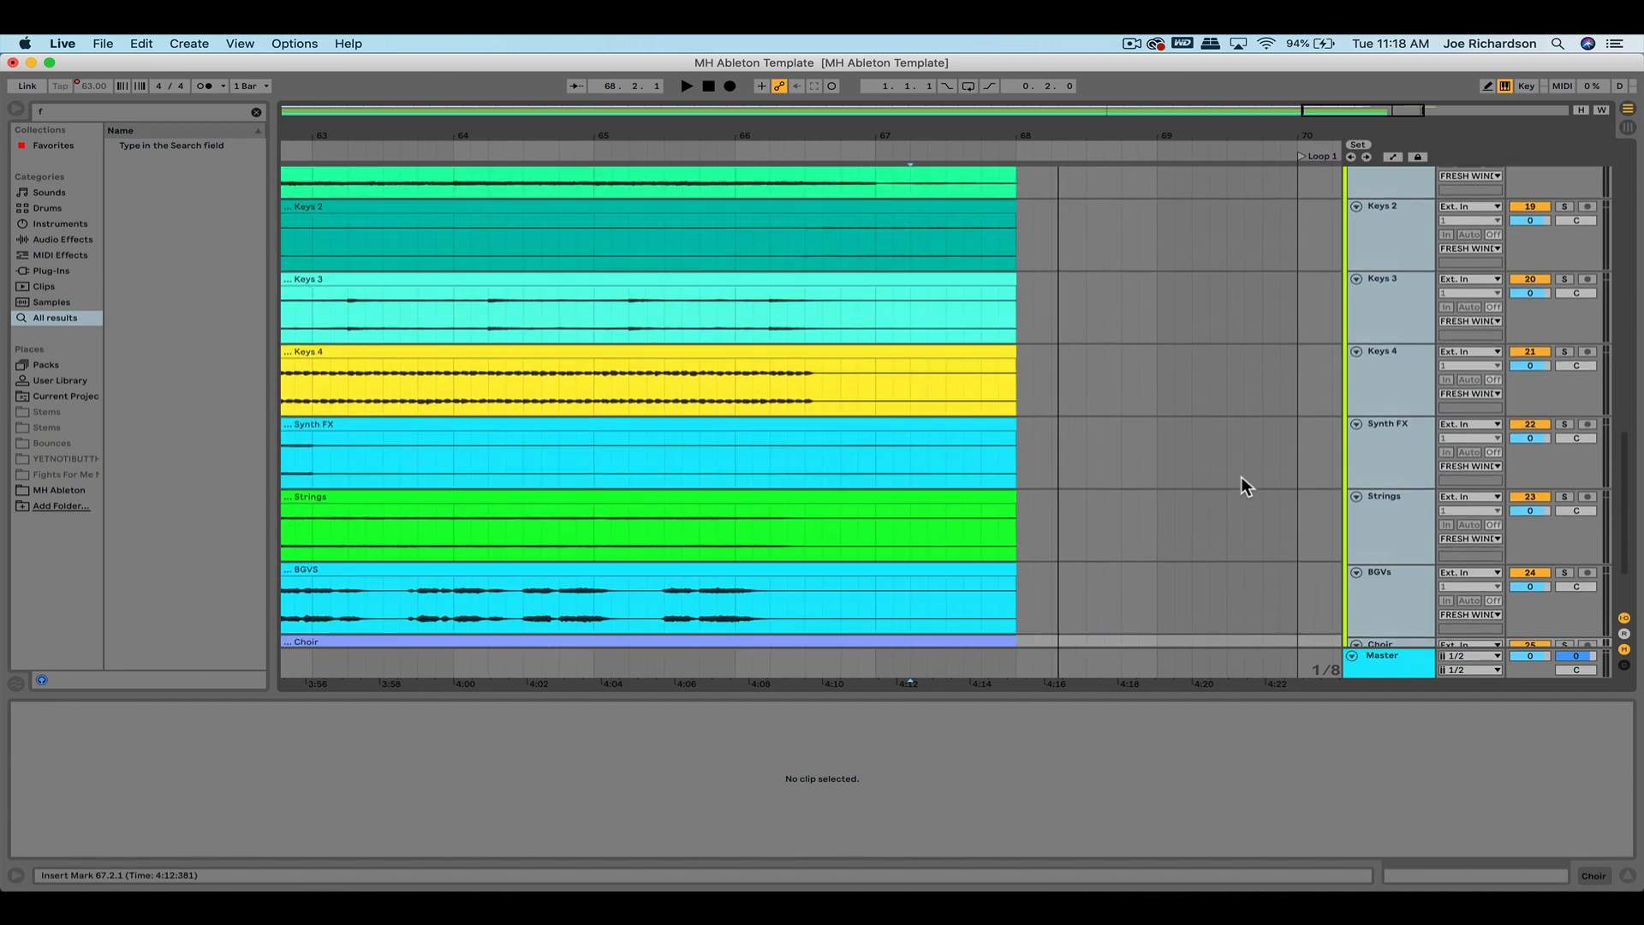
pyautogui.scroll(-4, 1241, 476)
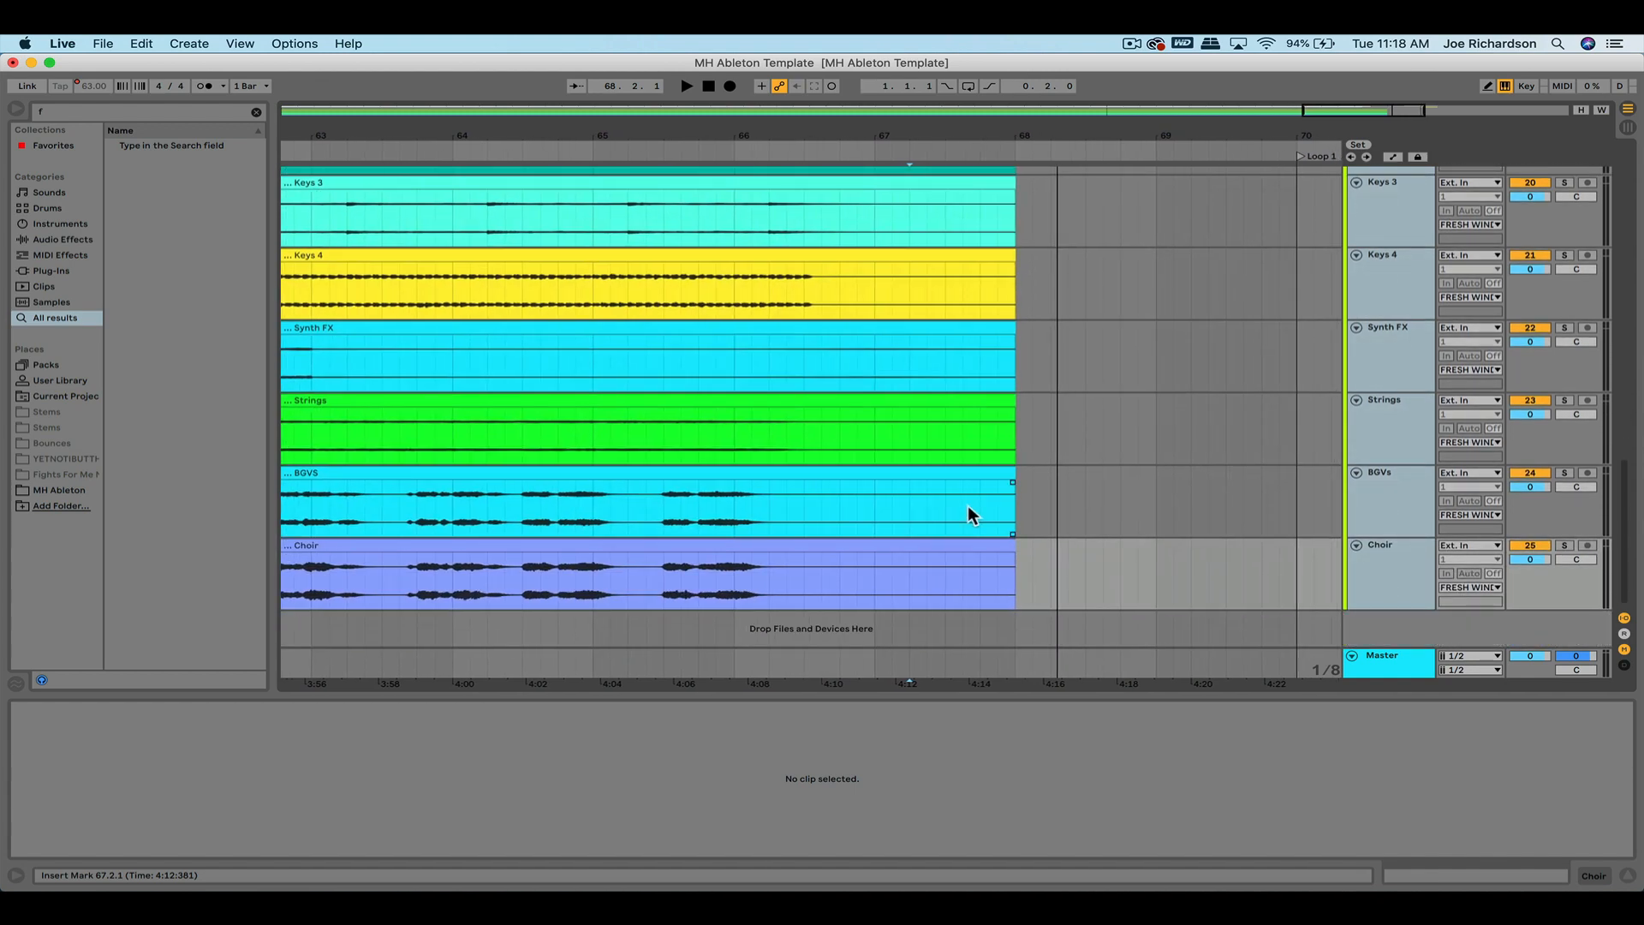
pyautogui.scroll(7, 969, 511)
pyautogui.scroll(5, 967, 507)
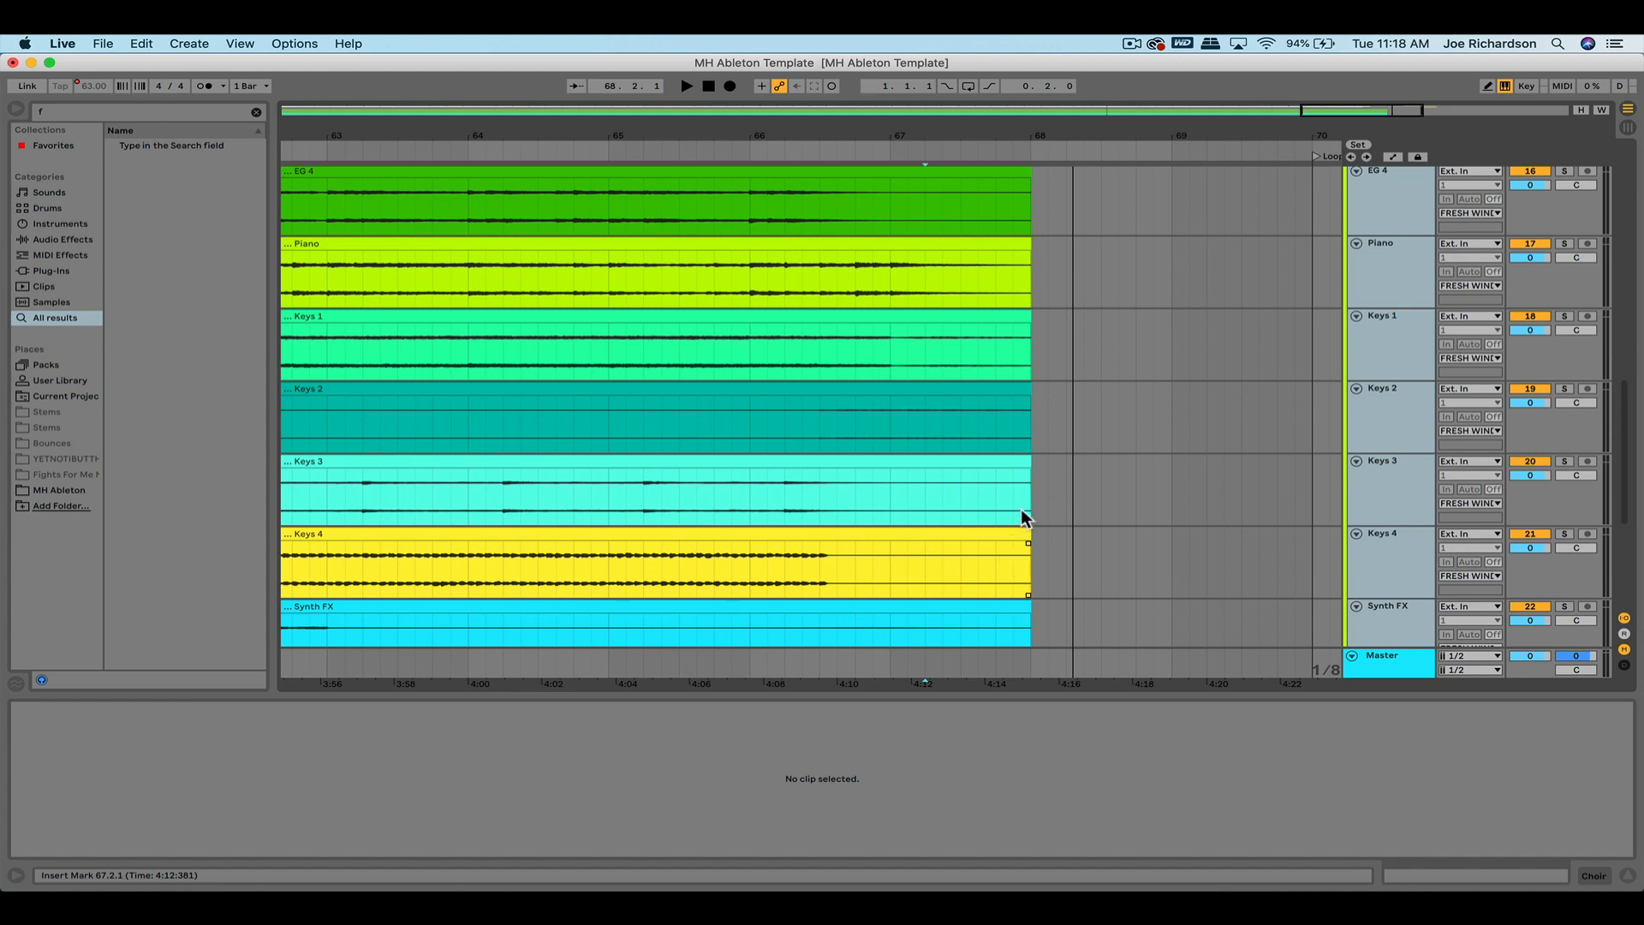
pyautogui.scroll(12, 1022, 508)
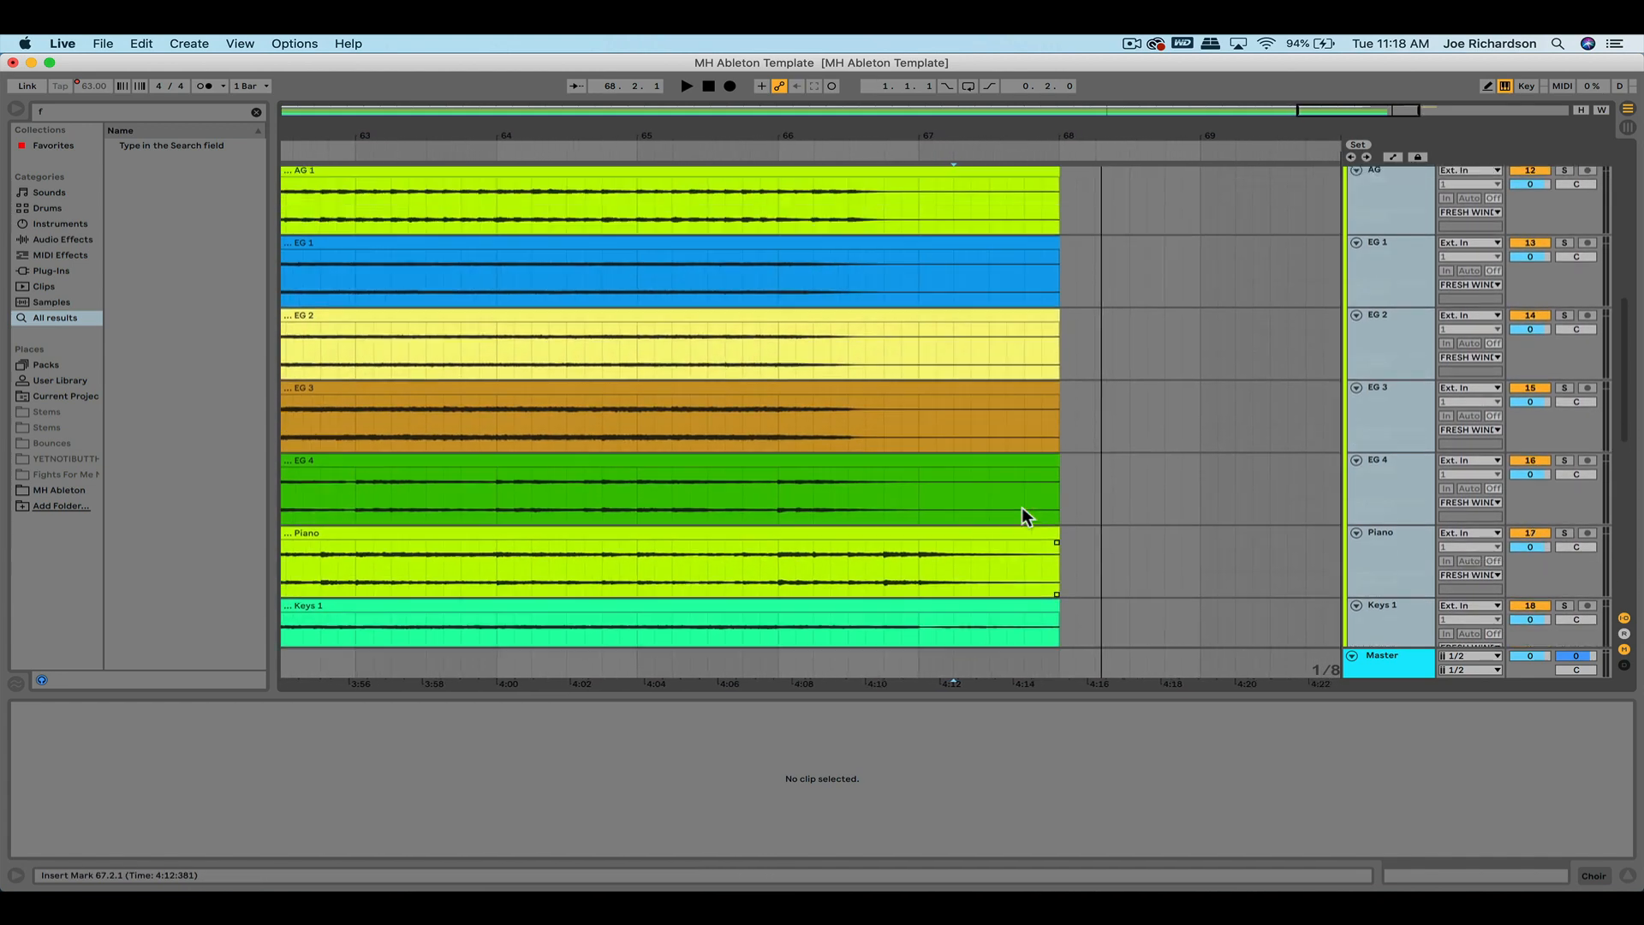
pyautogui.scroll(20, 1021, 508)
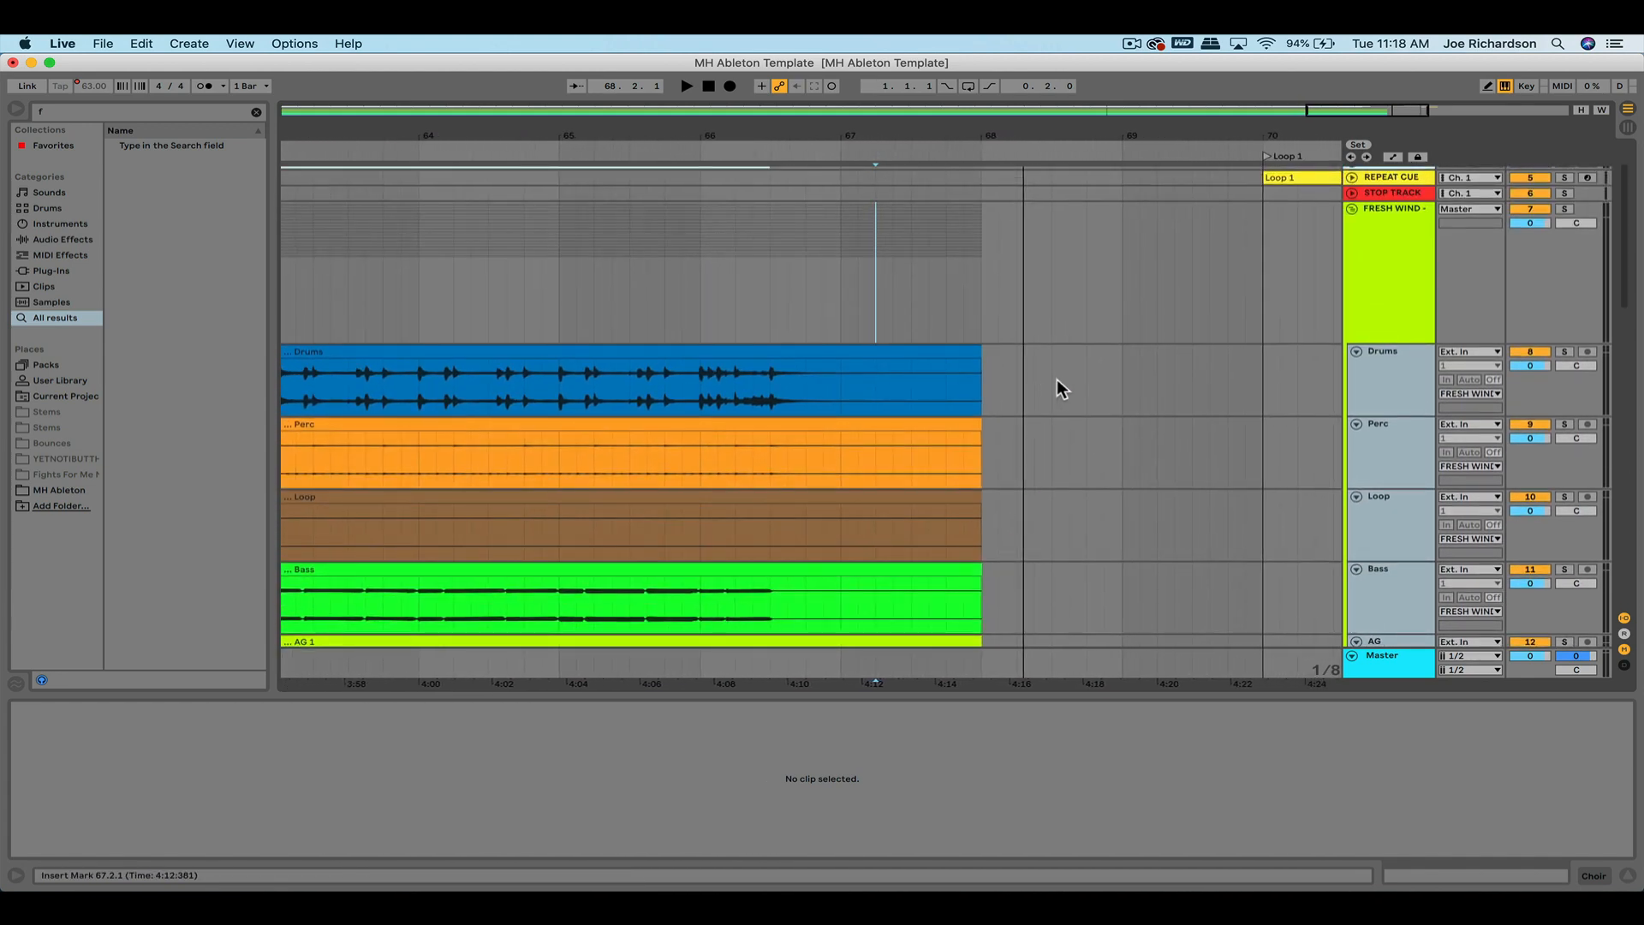
pyautogui.click(1058, 379)
pyautogui.click(979, 364)
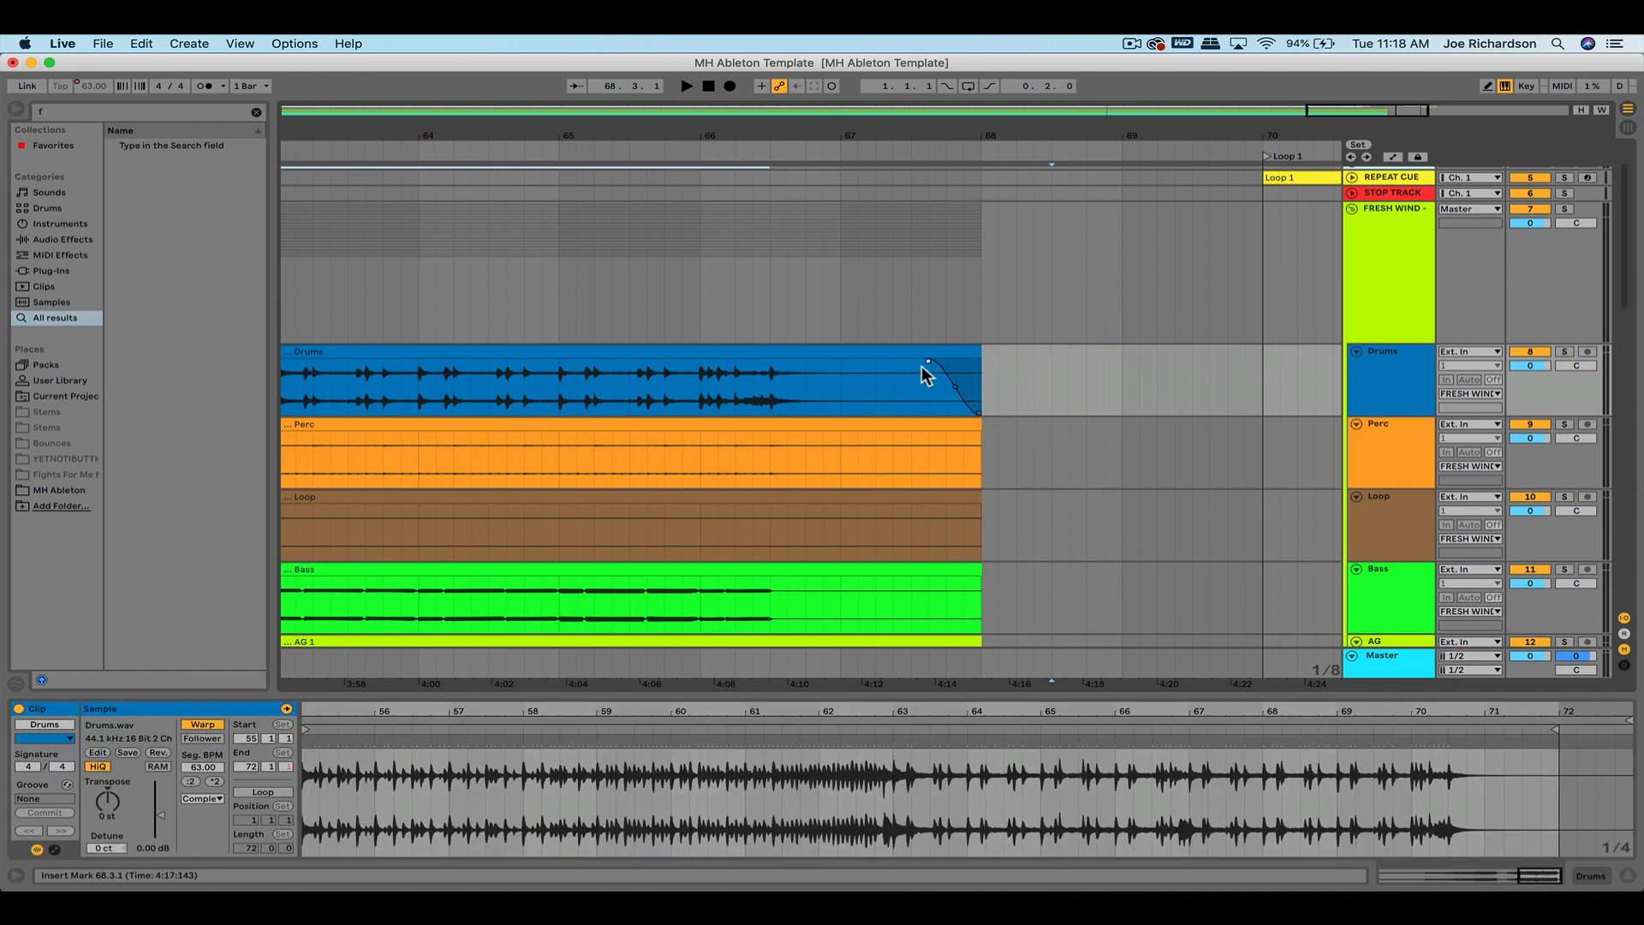
pyautogui.moveTo(901, 369); pyautogui.dragTo(1013, 360)
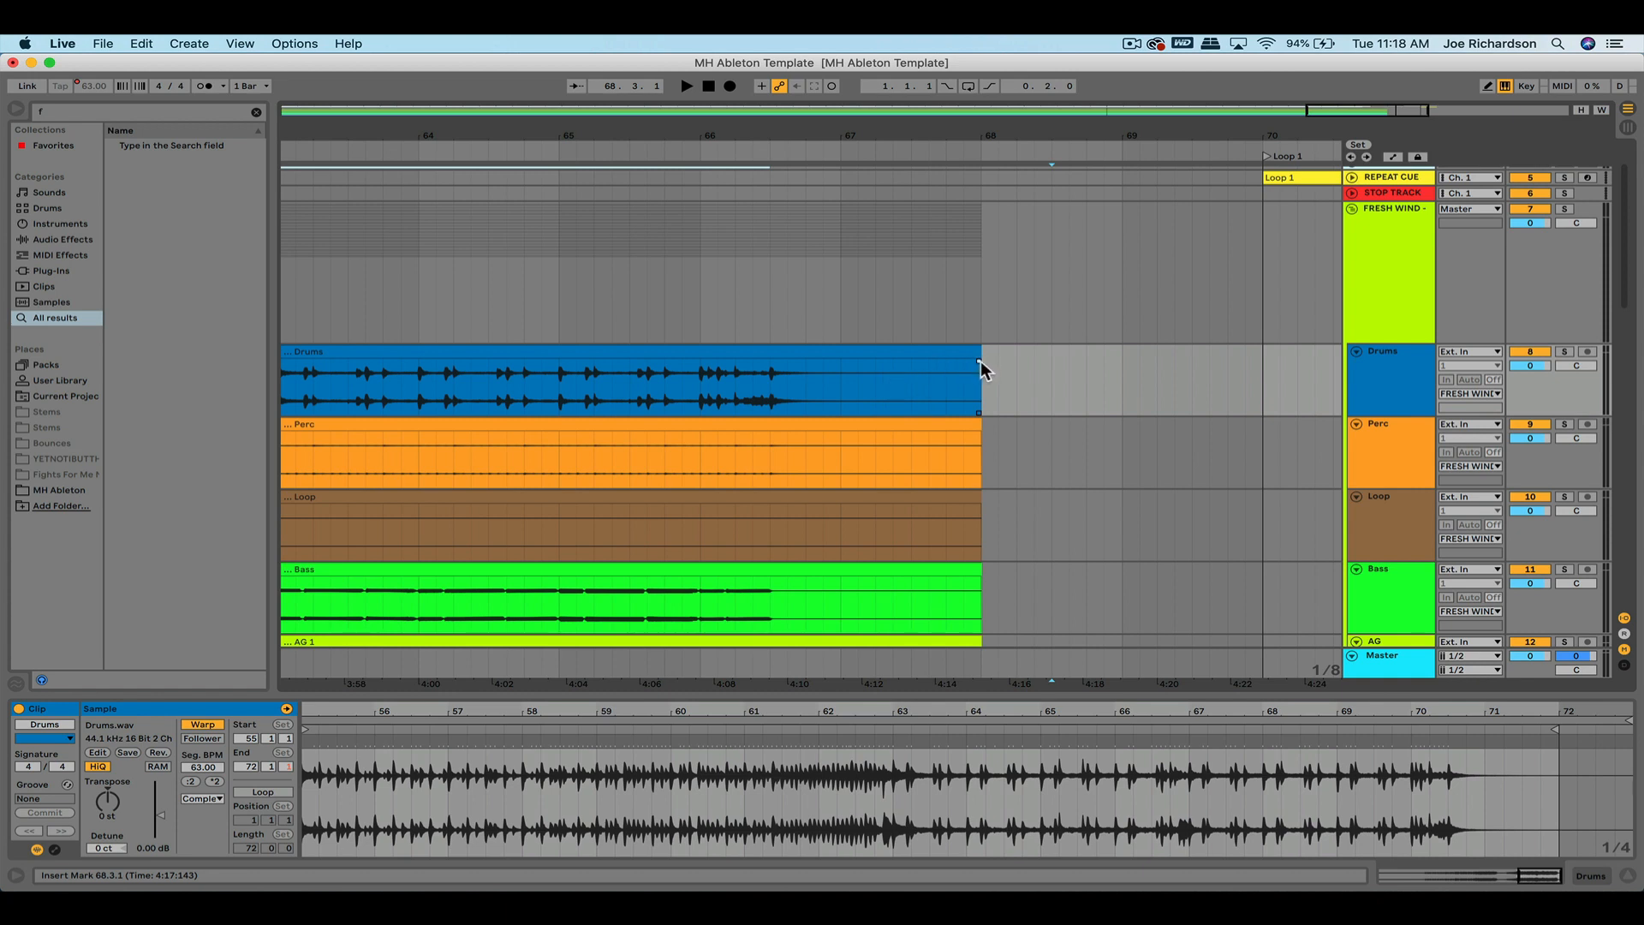
pyautogui.moveTo(981, 360); pyautogui.dragTo(803, 367)
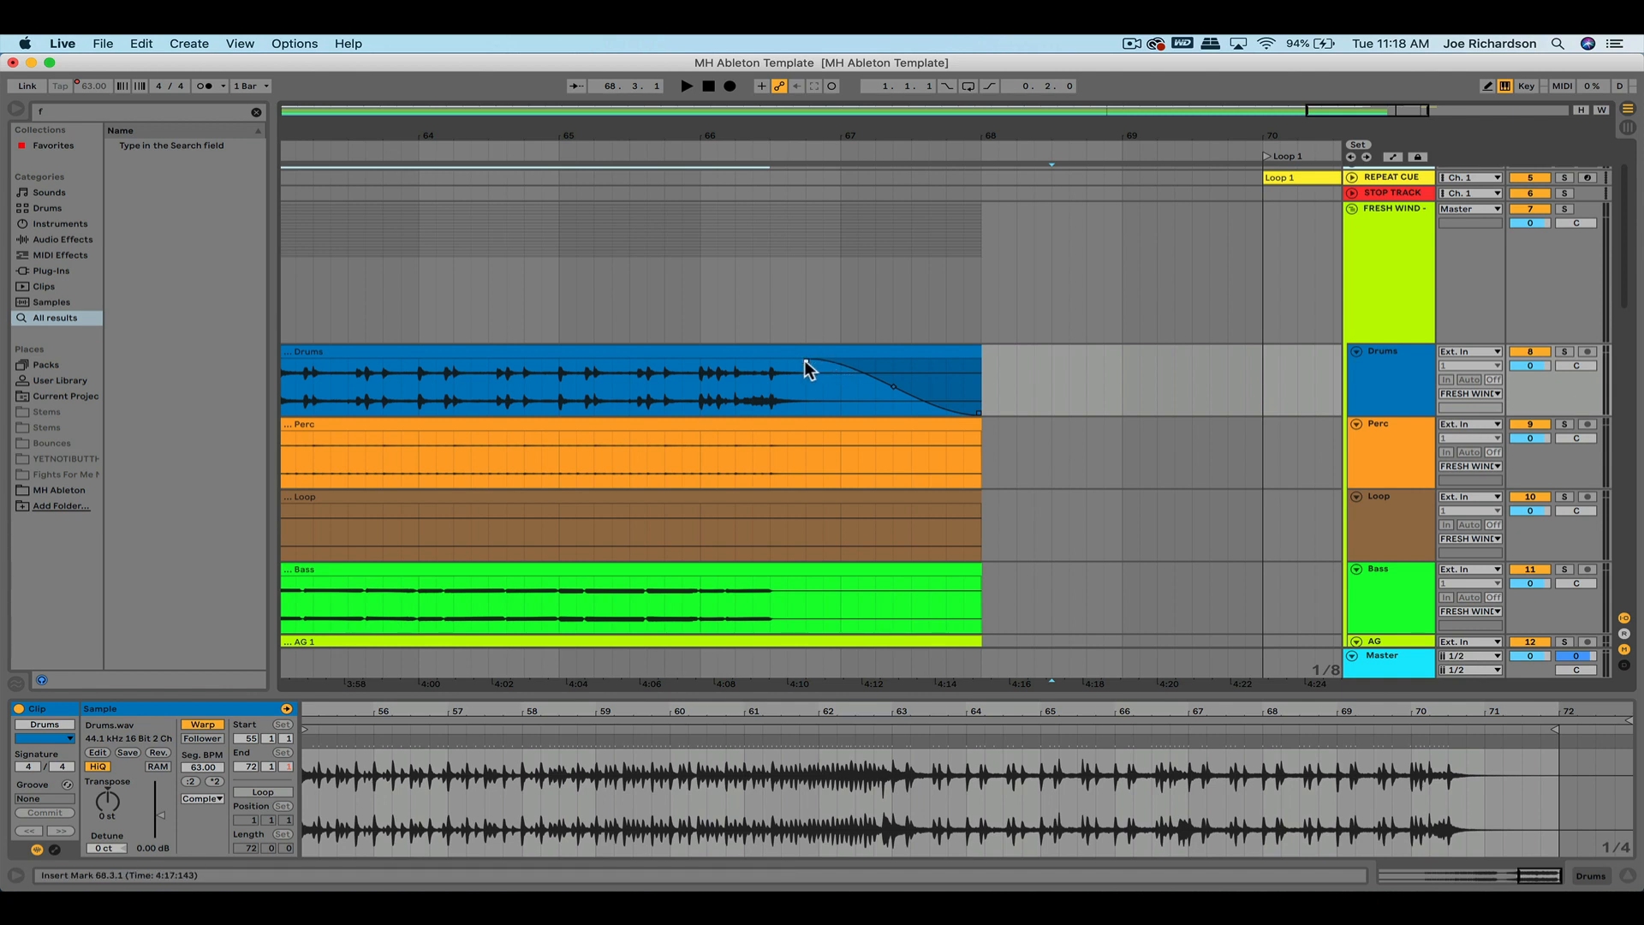
pyautogui.moveTo(804, 364)
pyautogui.mouseDown()
pyautogui.moveTo(547, 381)
pyautogui.moveTo(576, 379)
pyautogui.moveTo(559, 371)
pyautogui.moveTo(571, 364)
pyautogui.moveTo(693, 355)
pyautogui.moveTo(800, 369)
pyautogui.mouseUp()
# Add a fade-out to the Piano clip, running from bar 67 to its end at bar 68.
pyautogui.scroll(-3, 1088, 386)
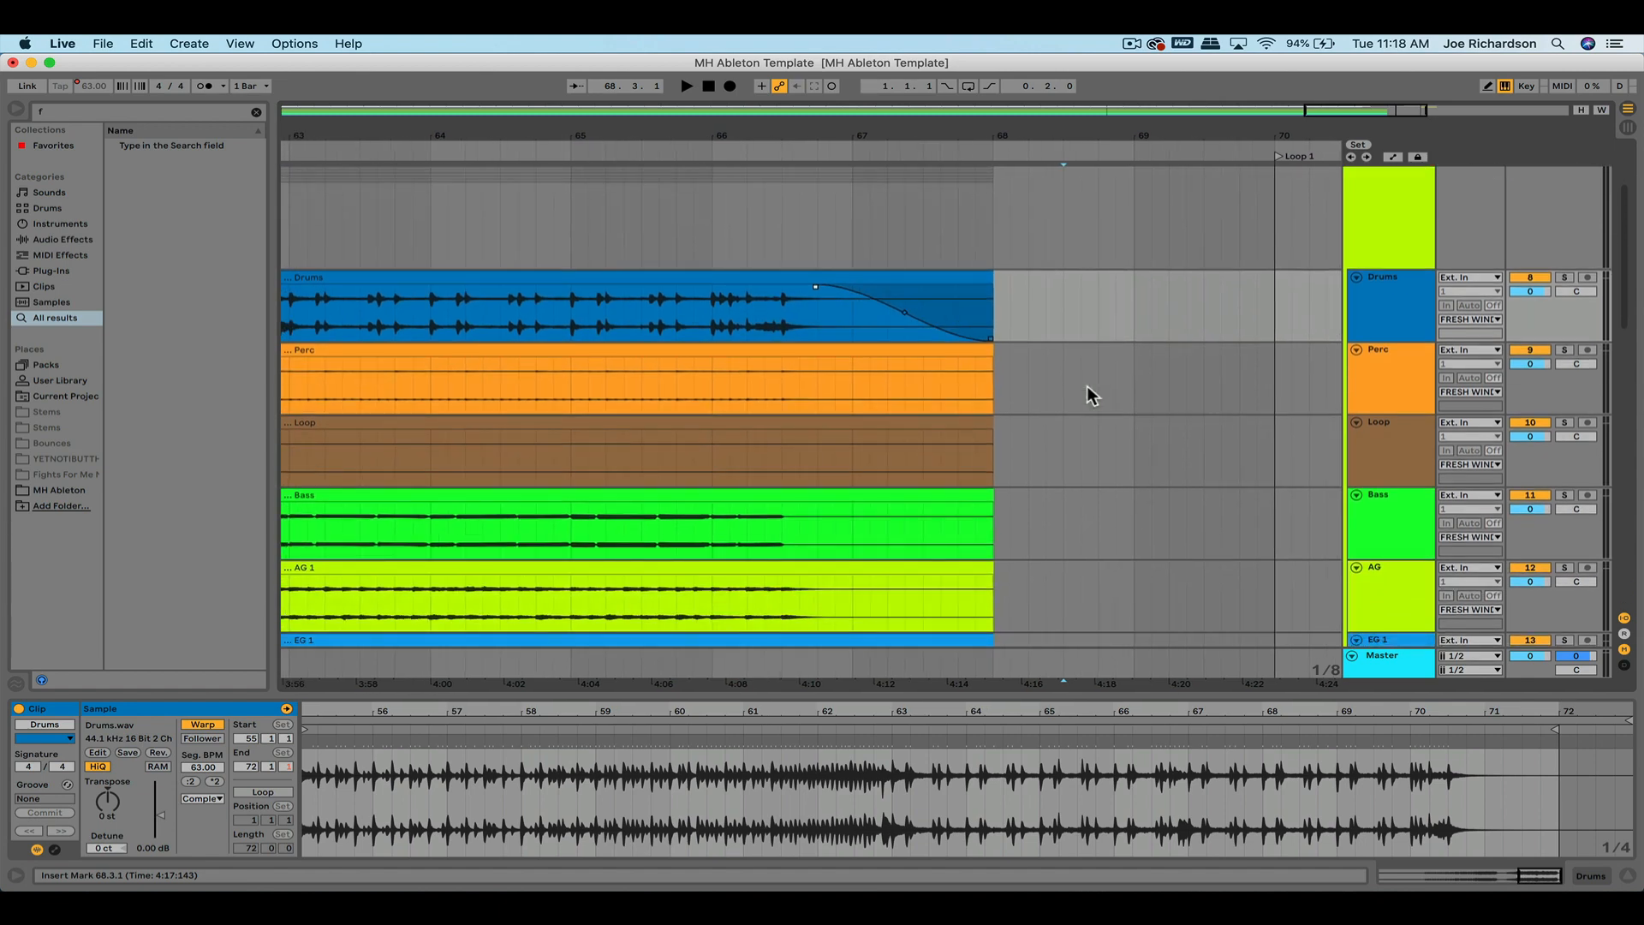
pyautogui.scroll(-8, 1087, 385)
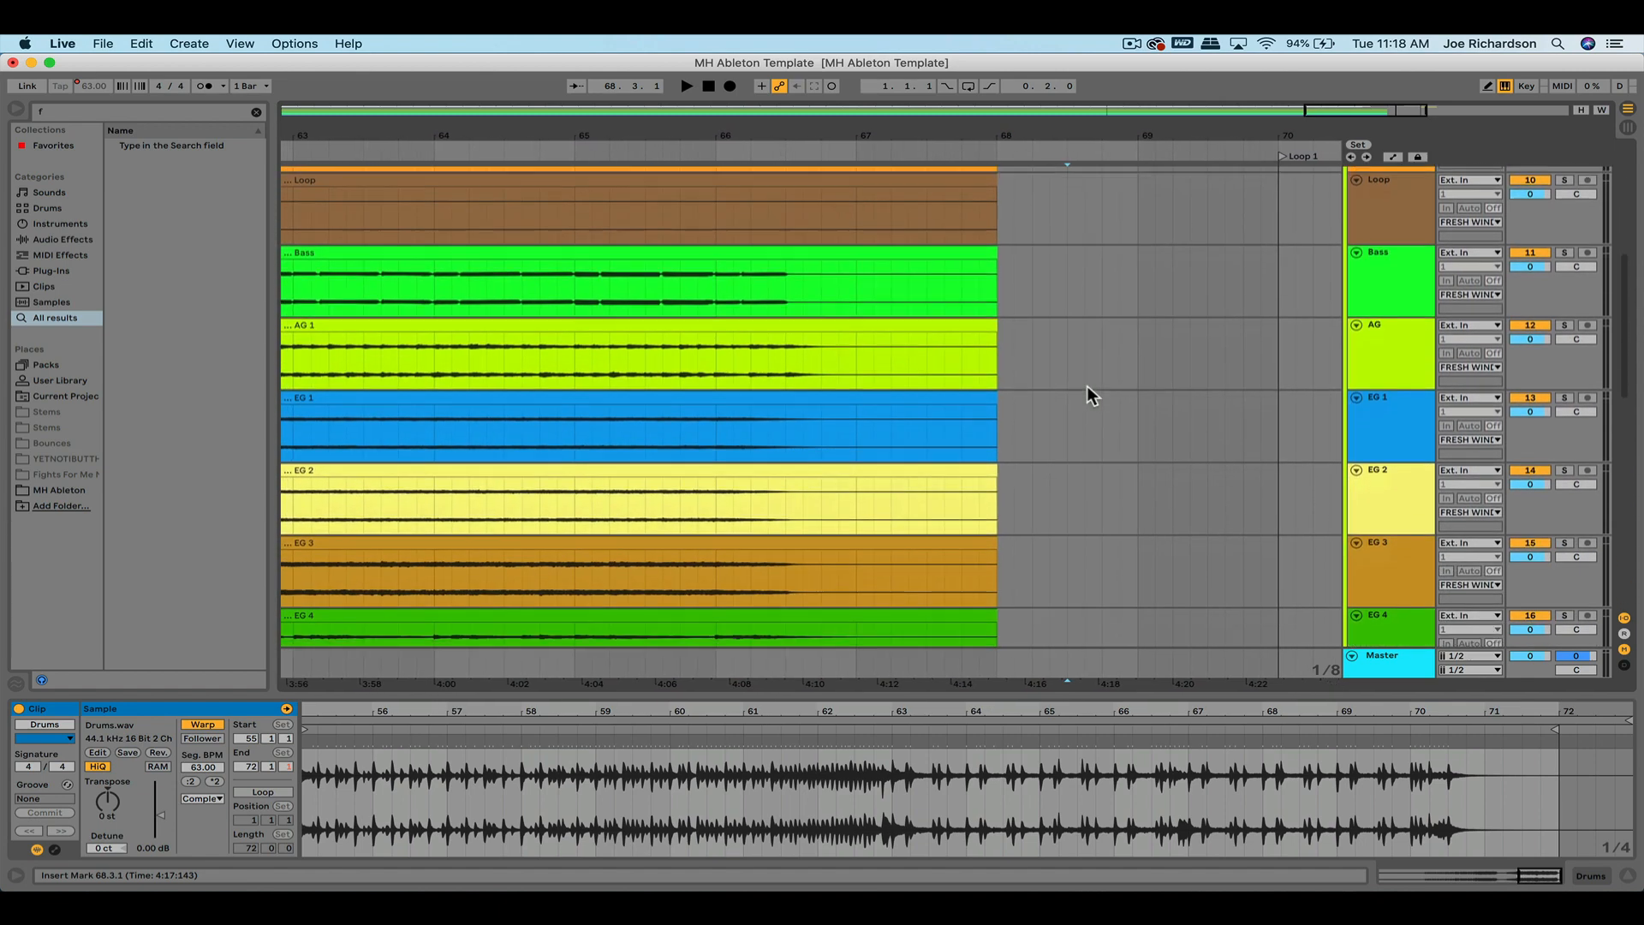
pyautogui.scroll(-10, 1086, 389)
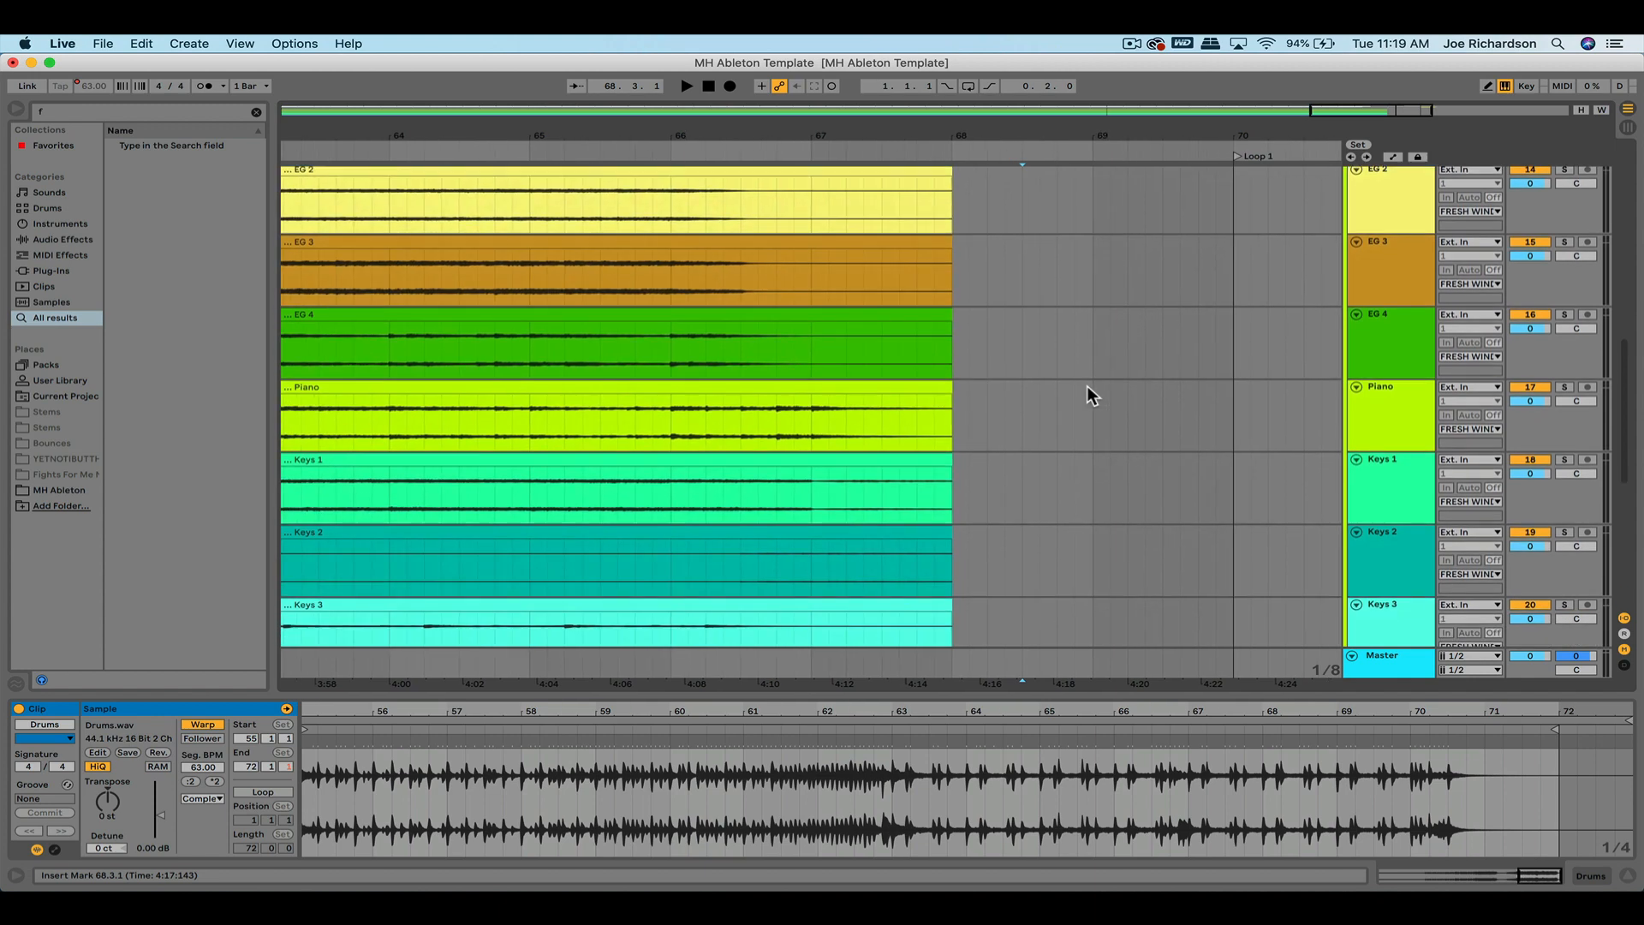
pyautogui.click(949, 398)
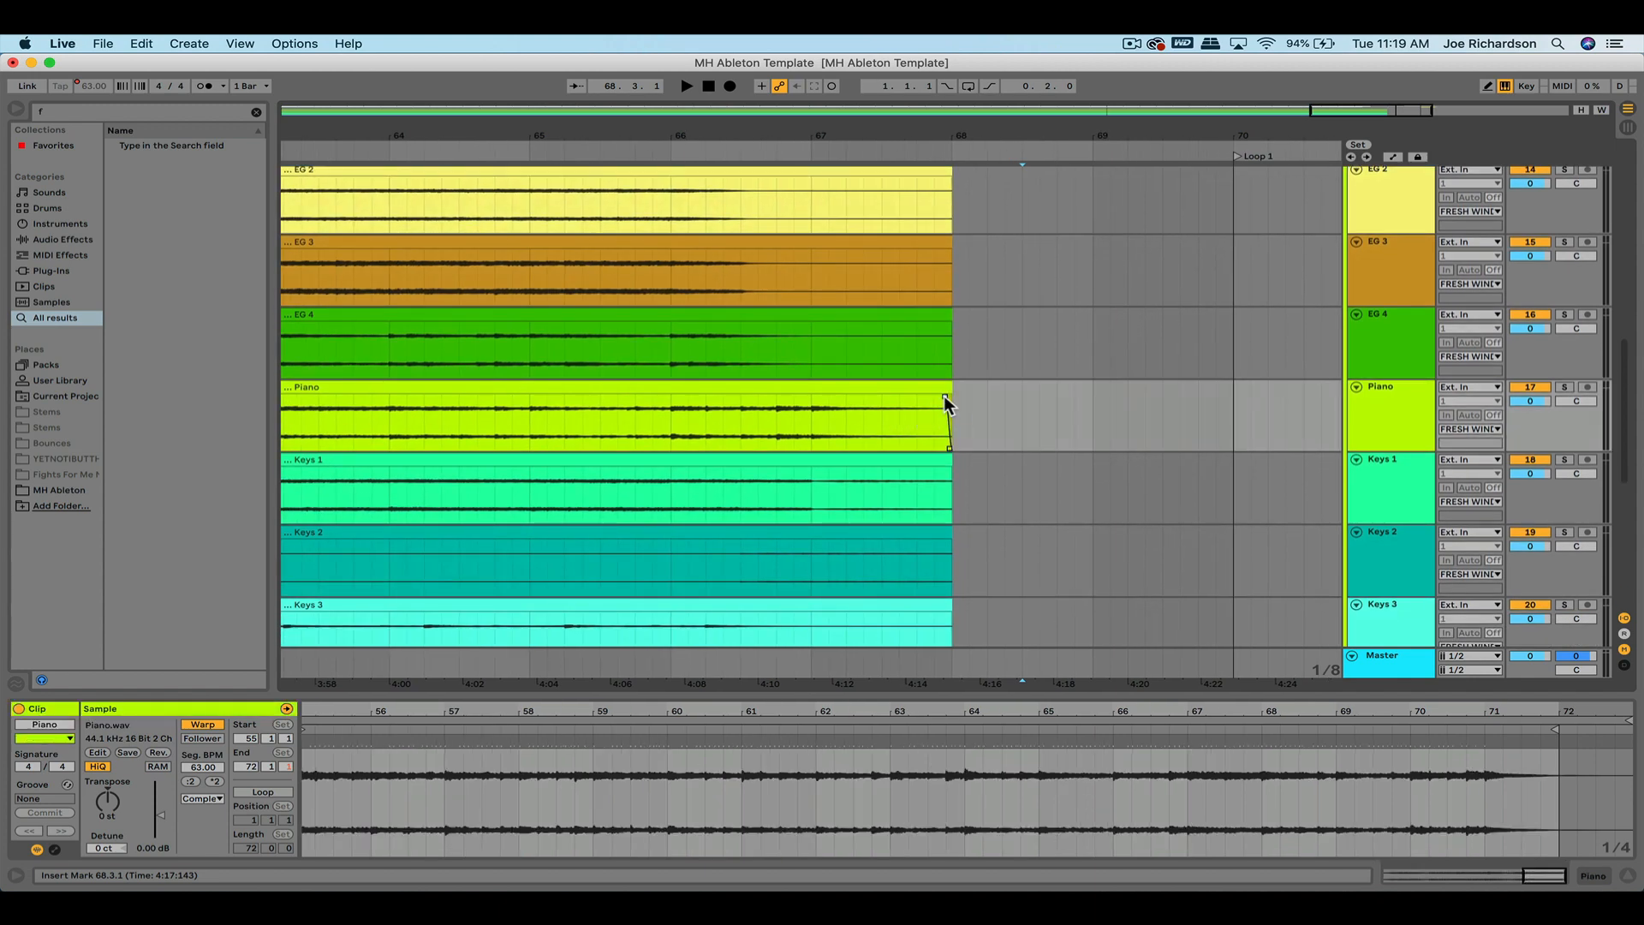
pyautogui.moveTo(944, 396); pyautogui.dragTo(813, 406)
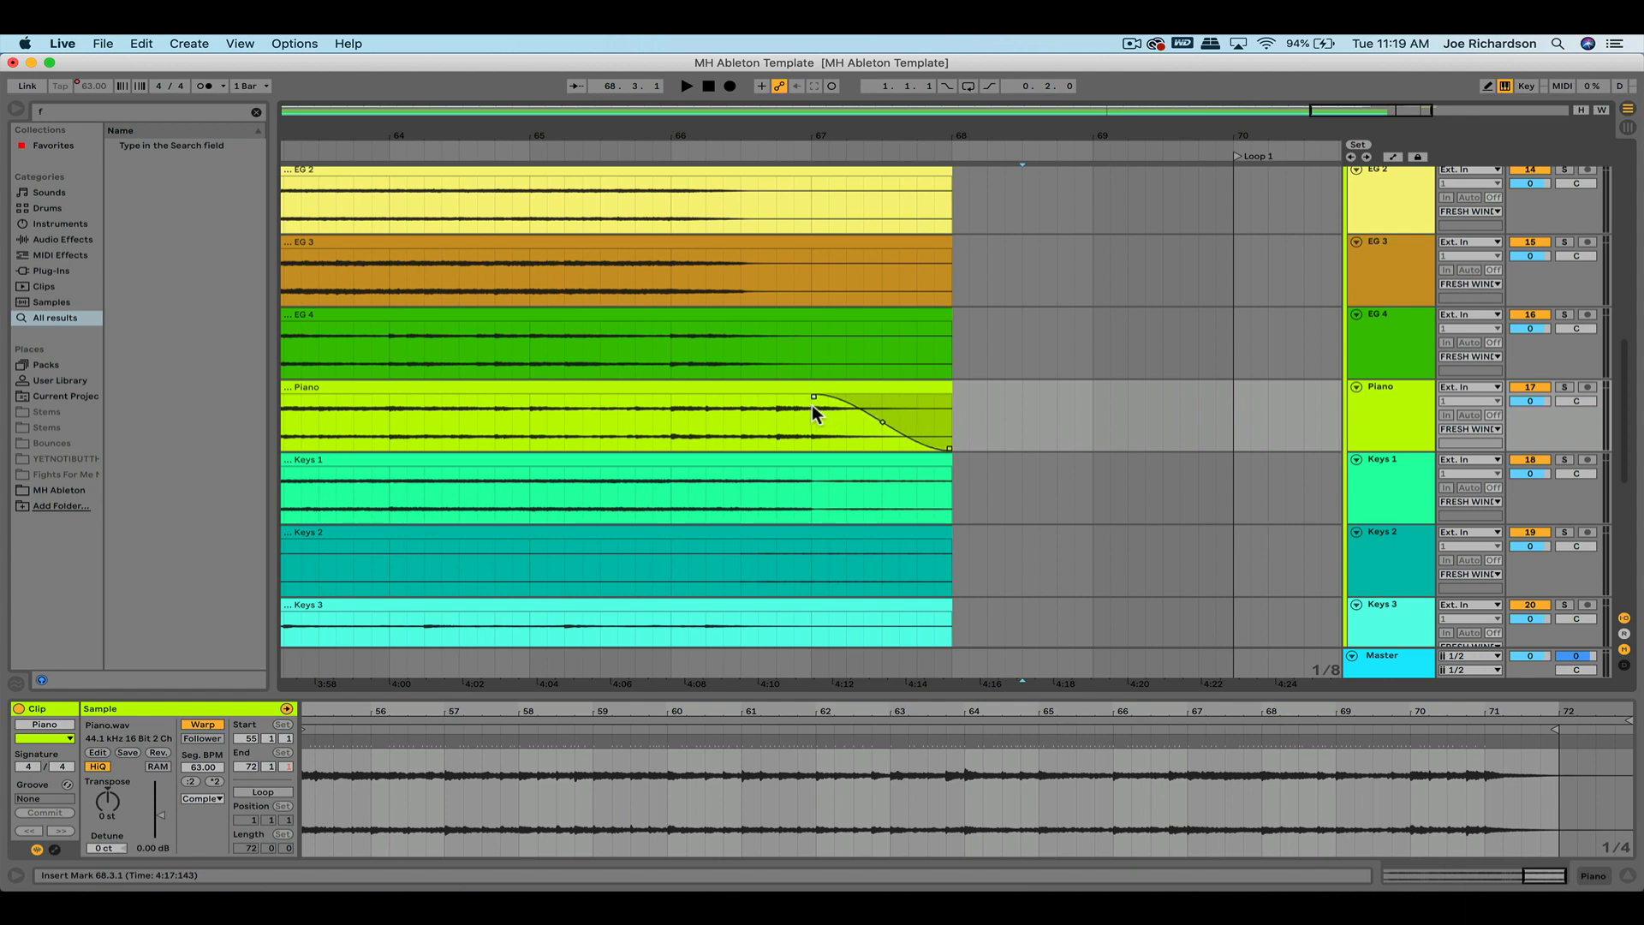
# Add matching fade-outs to the Keys 1, Keys 2 and Keys 3 clips, each running from bar 67 to bar 68.
pyautogui.scroll(-3, 946, 406)
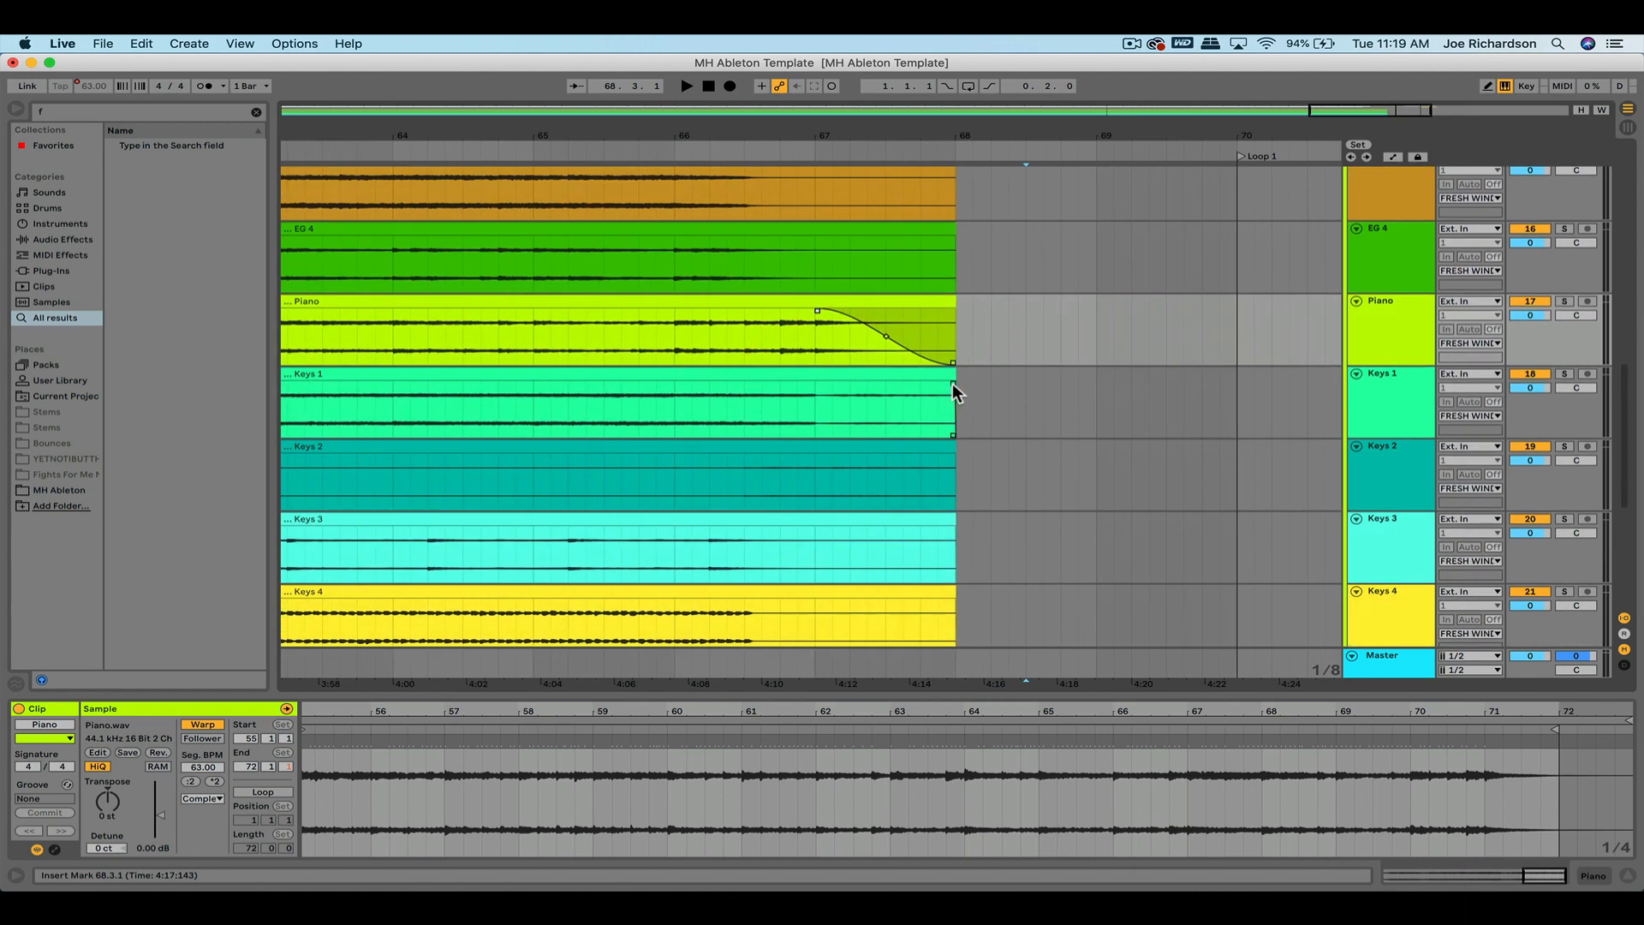
pyautogui.moveTo(953, 384); pyautogui.dragTo(815, 384)
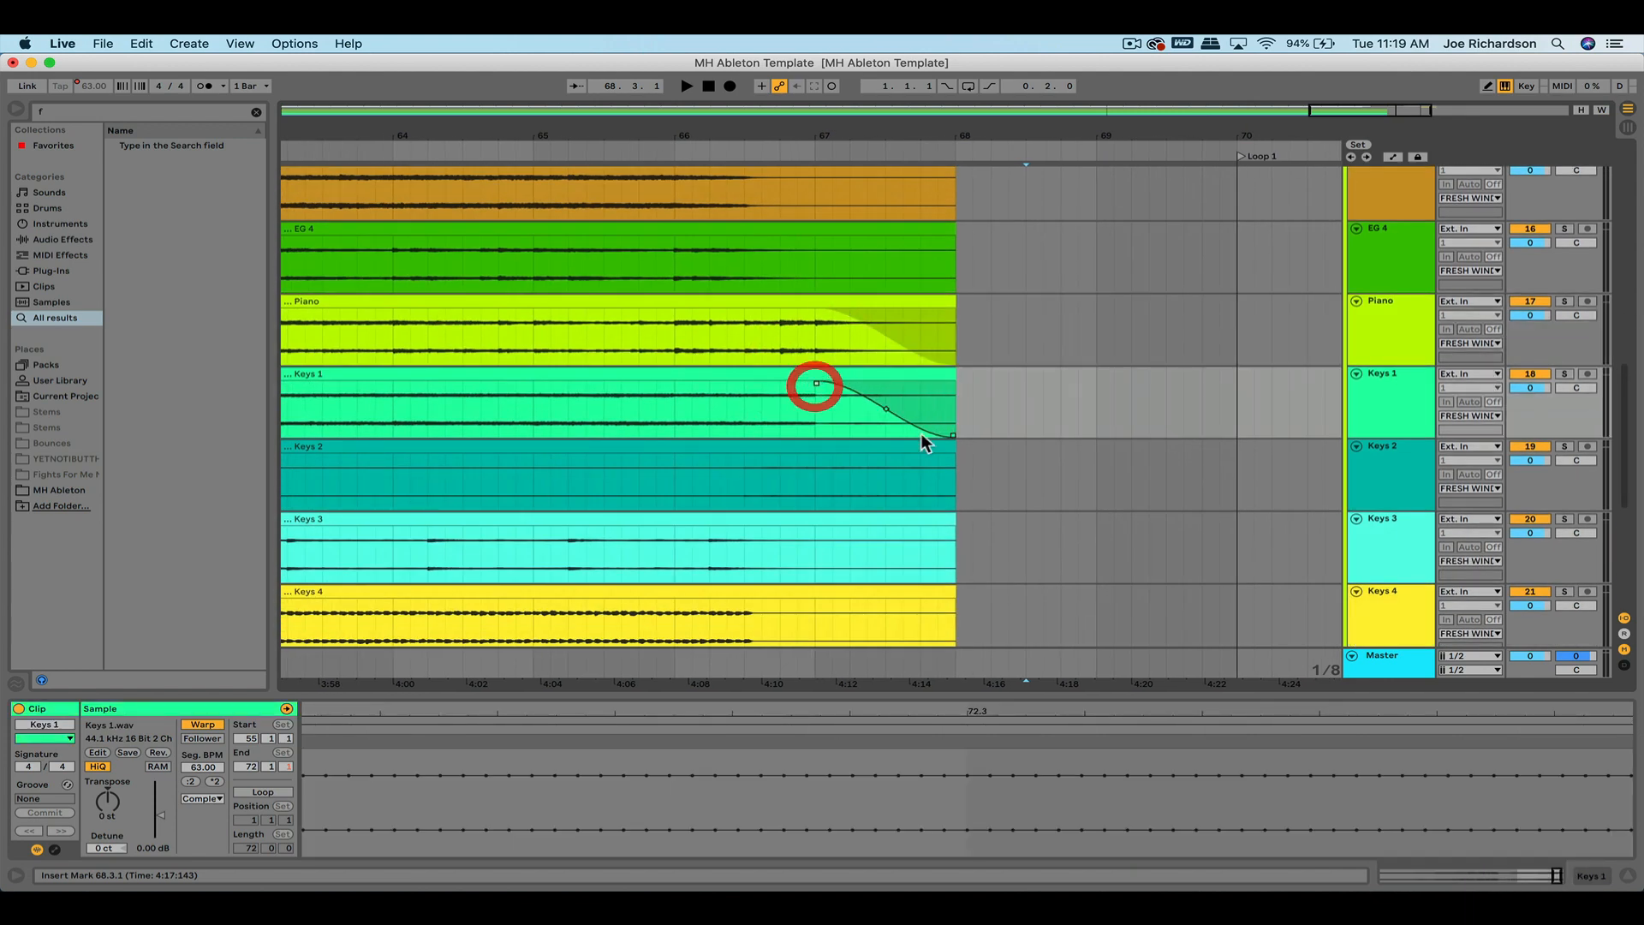
pyautogui.moveTo(953, 457); pyautogui.dragTo(817, 458)
pyautogui.scroll(-5, 818, 458)
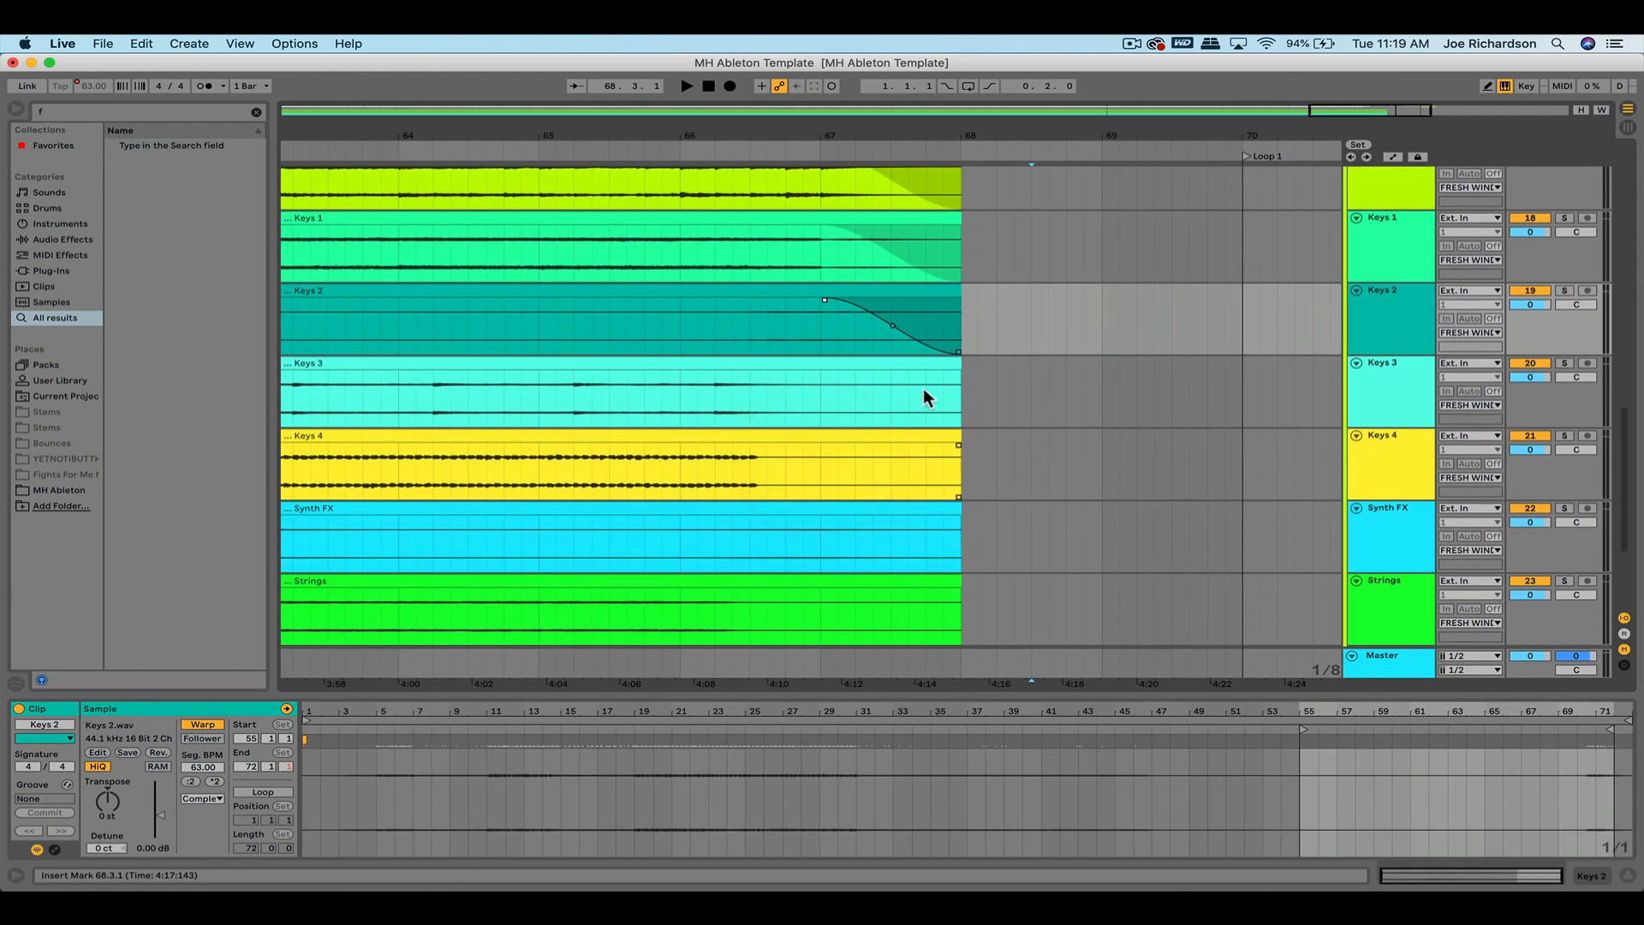
pyautogui.moveTo(955, 374); pyautogui.dragTo(817, 402)
pyautogui.scroll(-5, 888, 470)
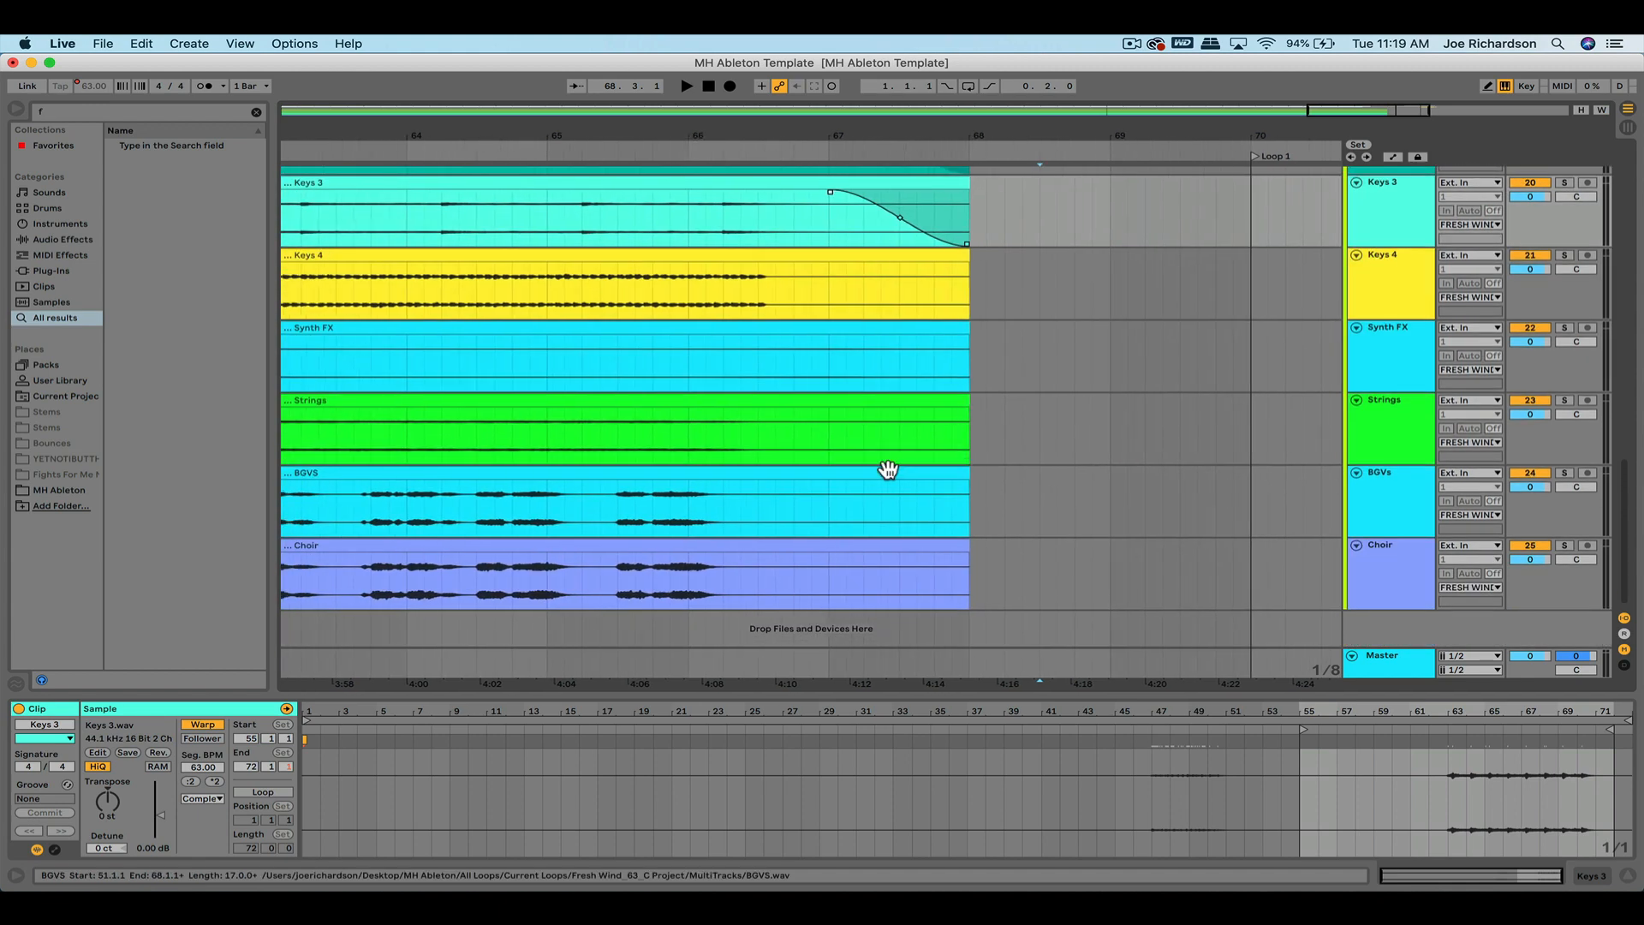
pyautogui.scroll(5, 888, 469)
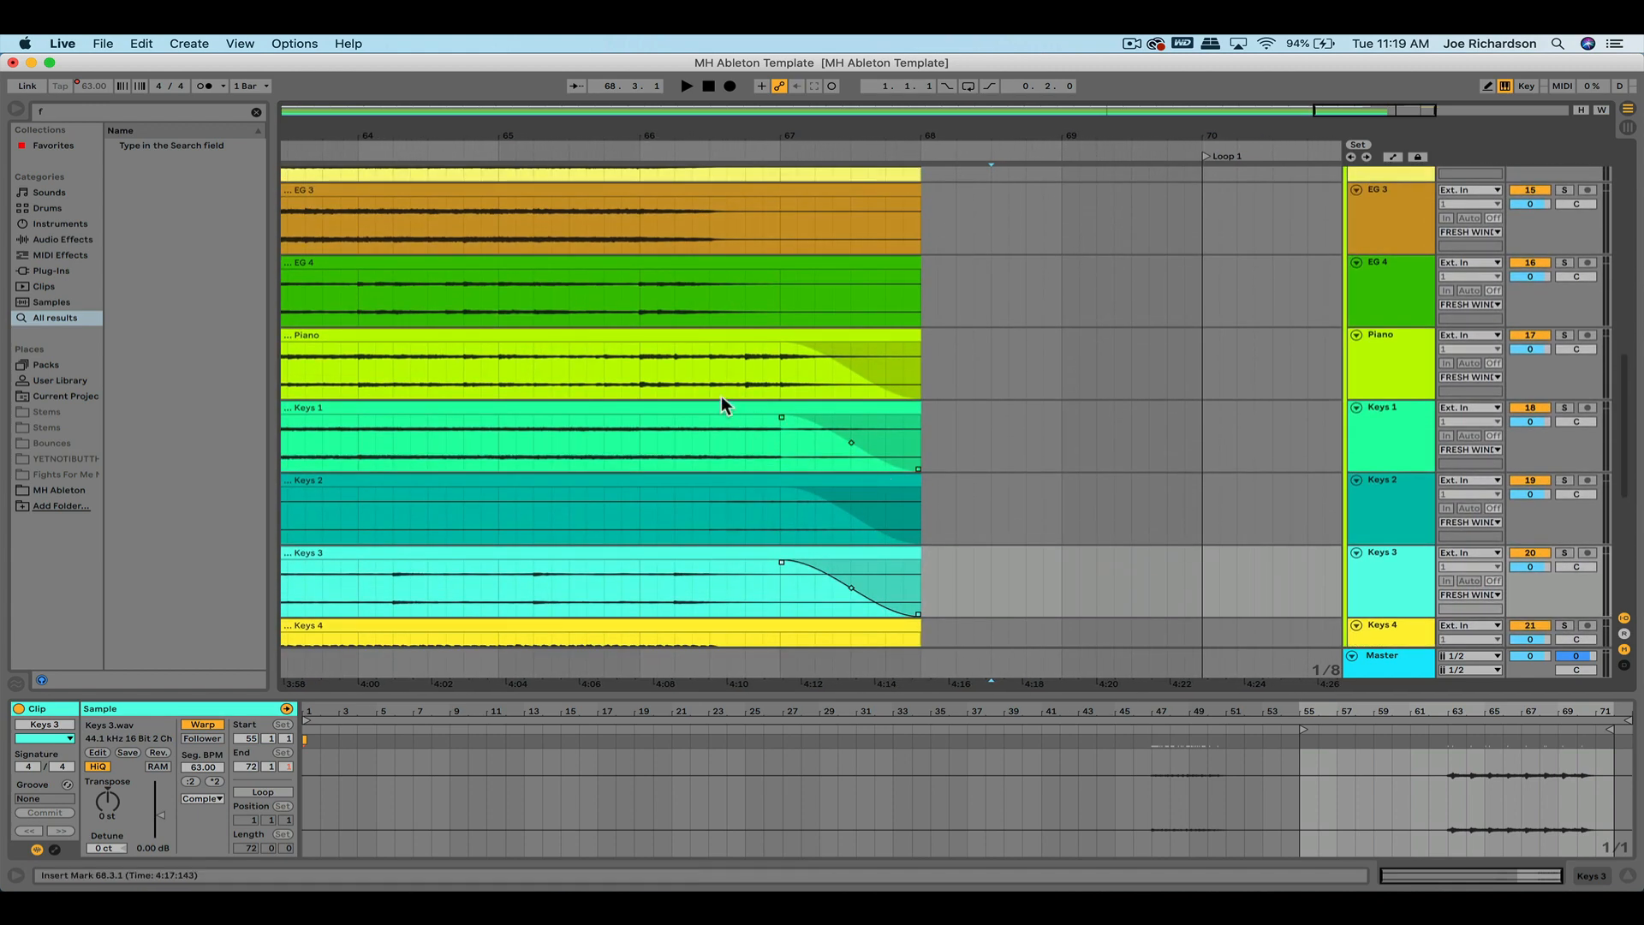
# Play back the faded song ending from bar 66.4 to check how the Piano and Keys fades sound.
pyautogui.click(737, 381)
pyautogui.press('space')
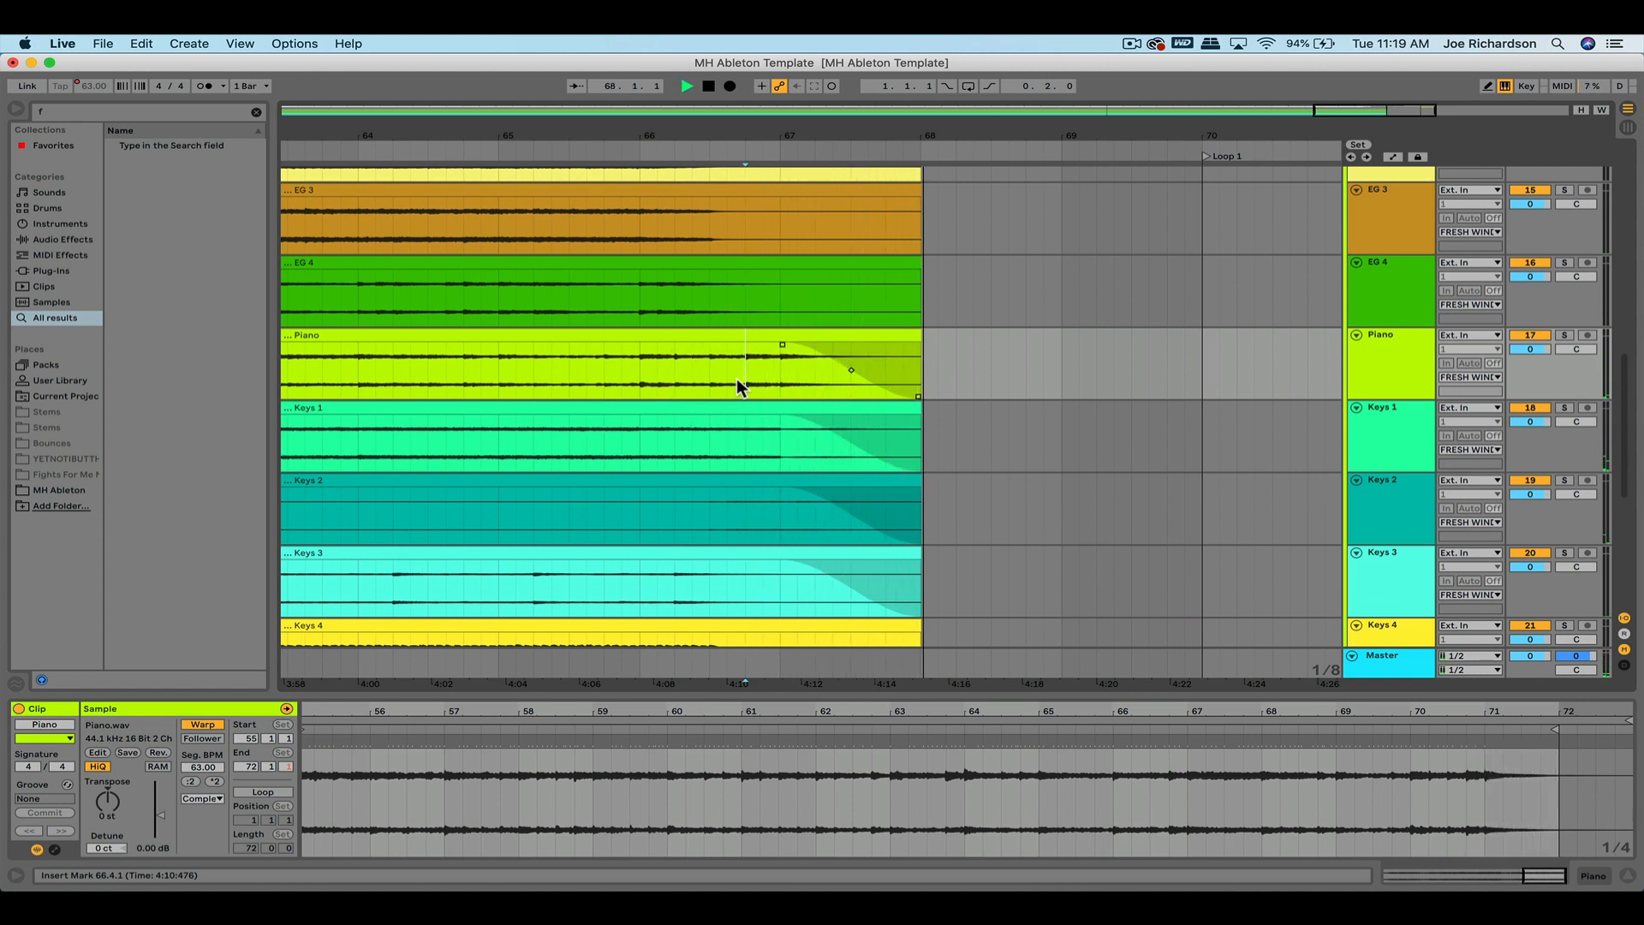
pyautogui.press('space')
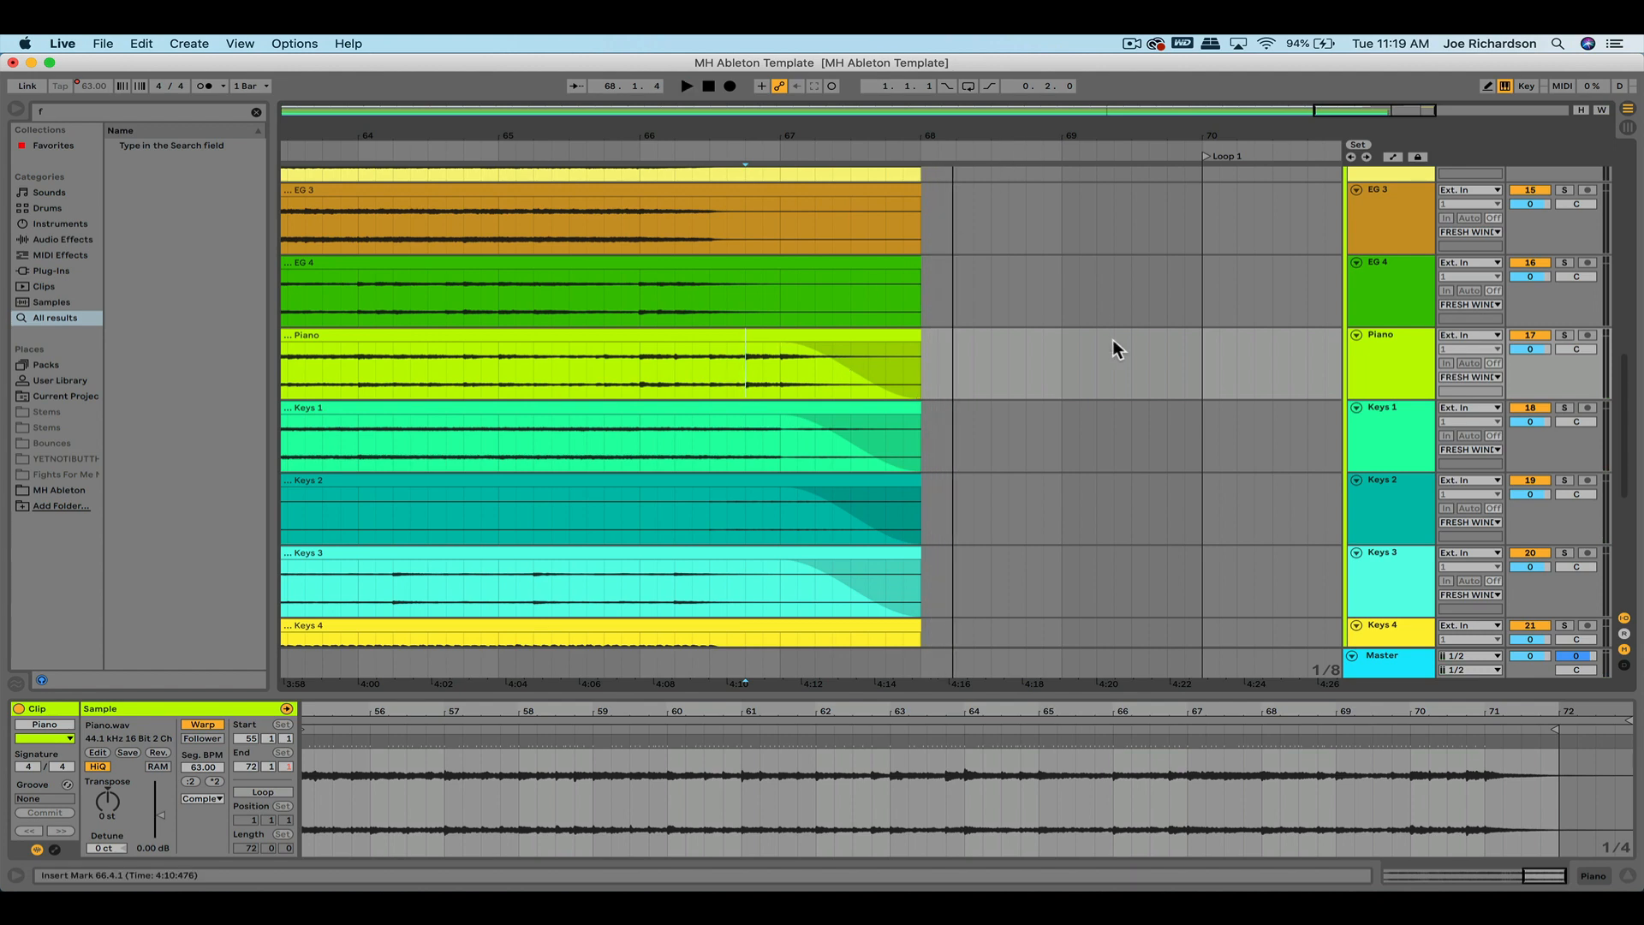
# Play back the edit between Bridge 1 and Bridge 2, starting from bar 50.
pyautogui.scroll(3, 1113, 339)
pyautogui.scroll(5, 1113, 339)
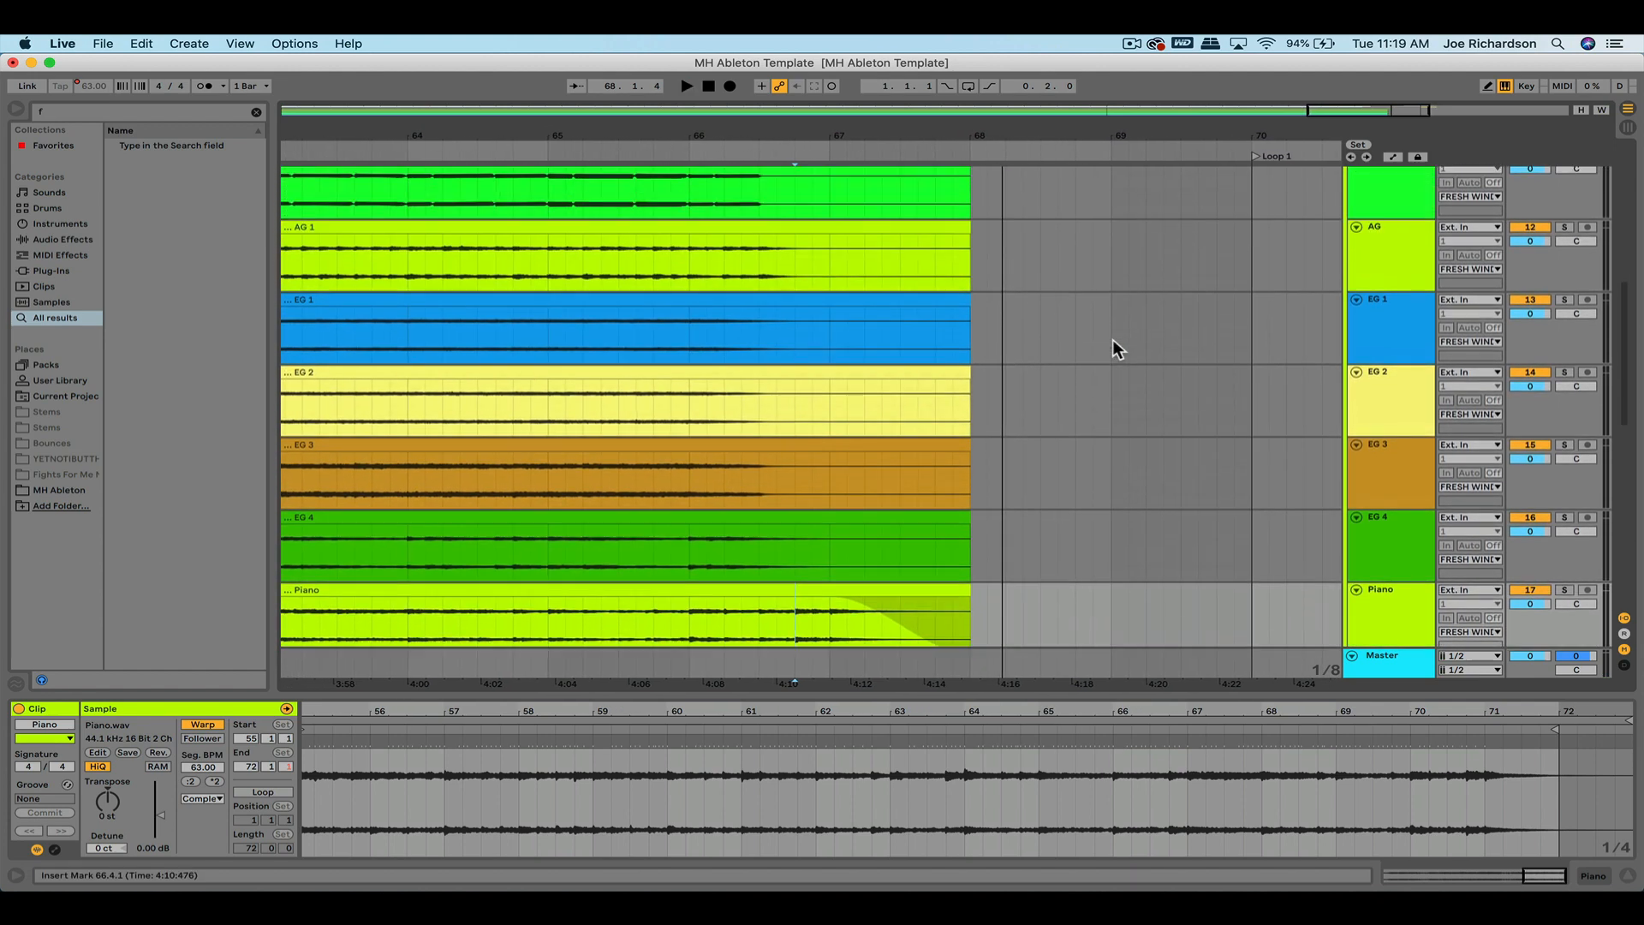
pyautogui.scroll(10, 1112, 339)
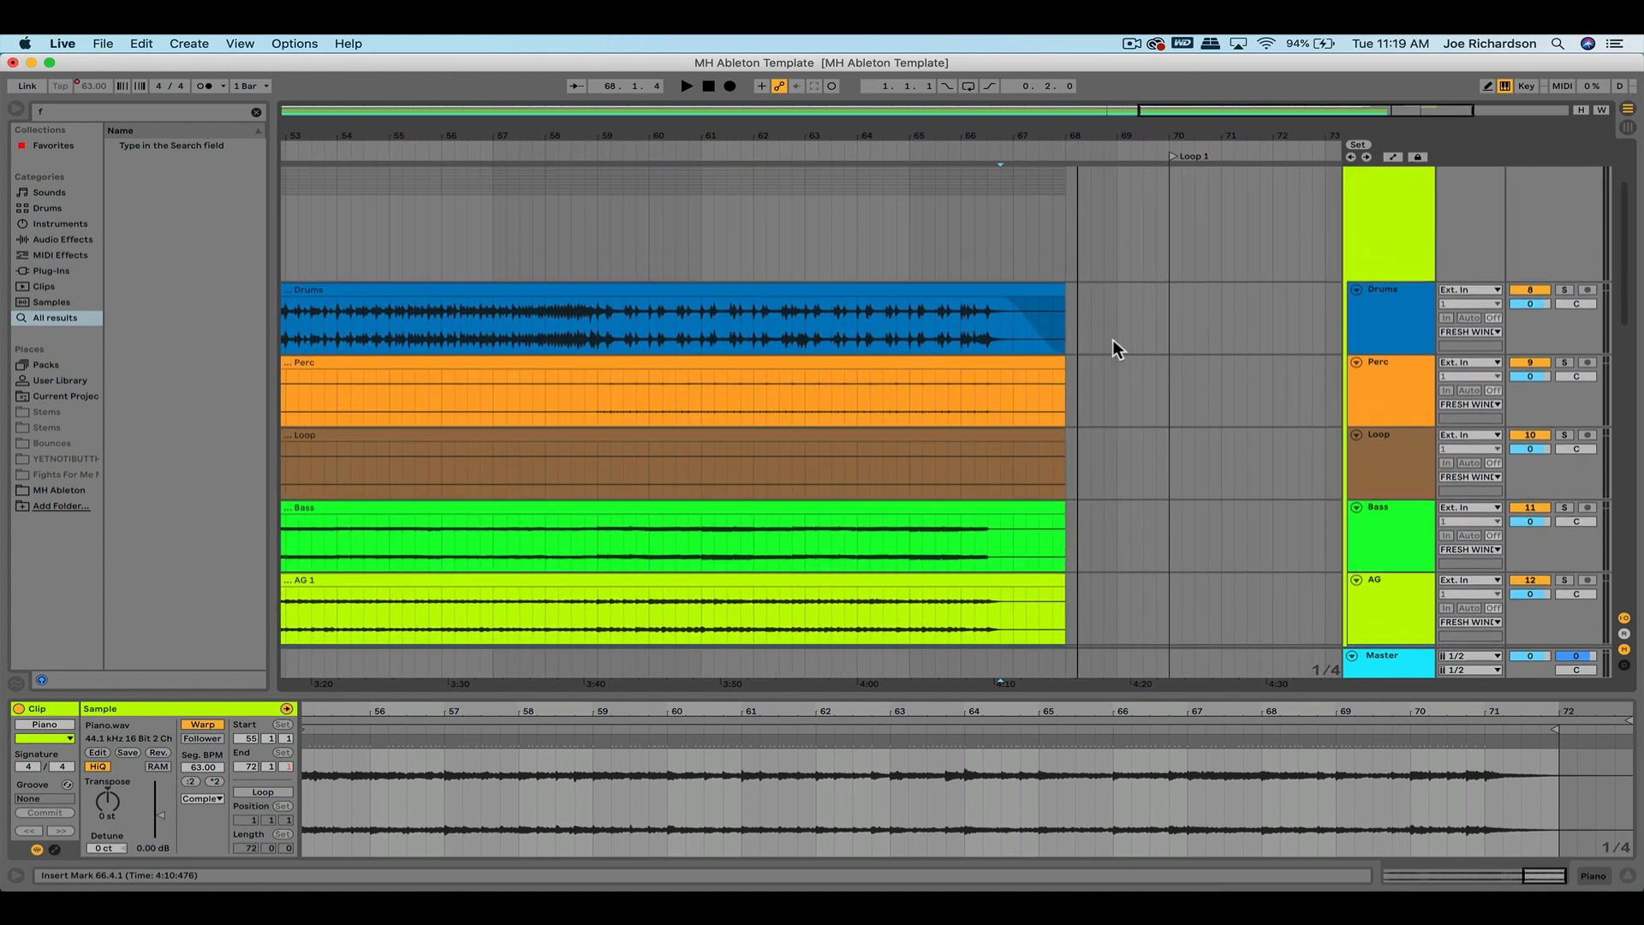
pyautogui.hscroll(-2, 1112, 339)
pyautogui.scroll(-1, 1112, 340)
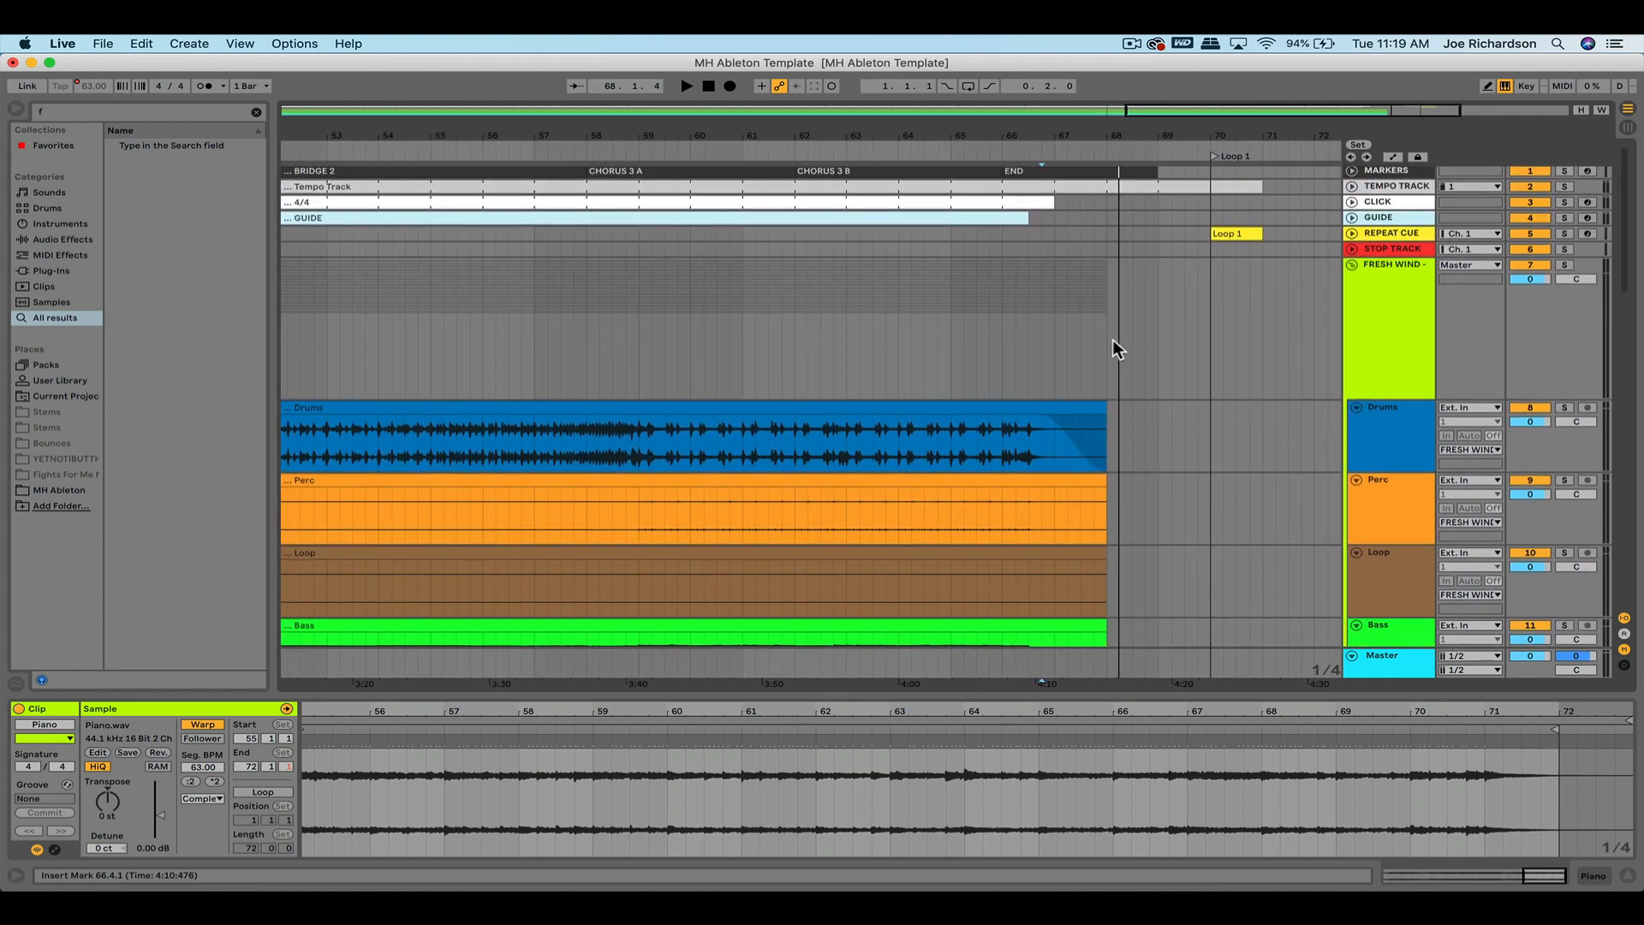
pyautogui.scroll(1, 1112, 339)
pyautogui.hscroll(-1, 1113, 339)
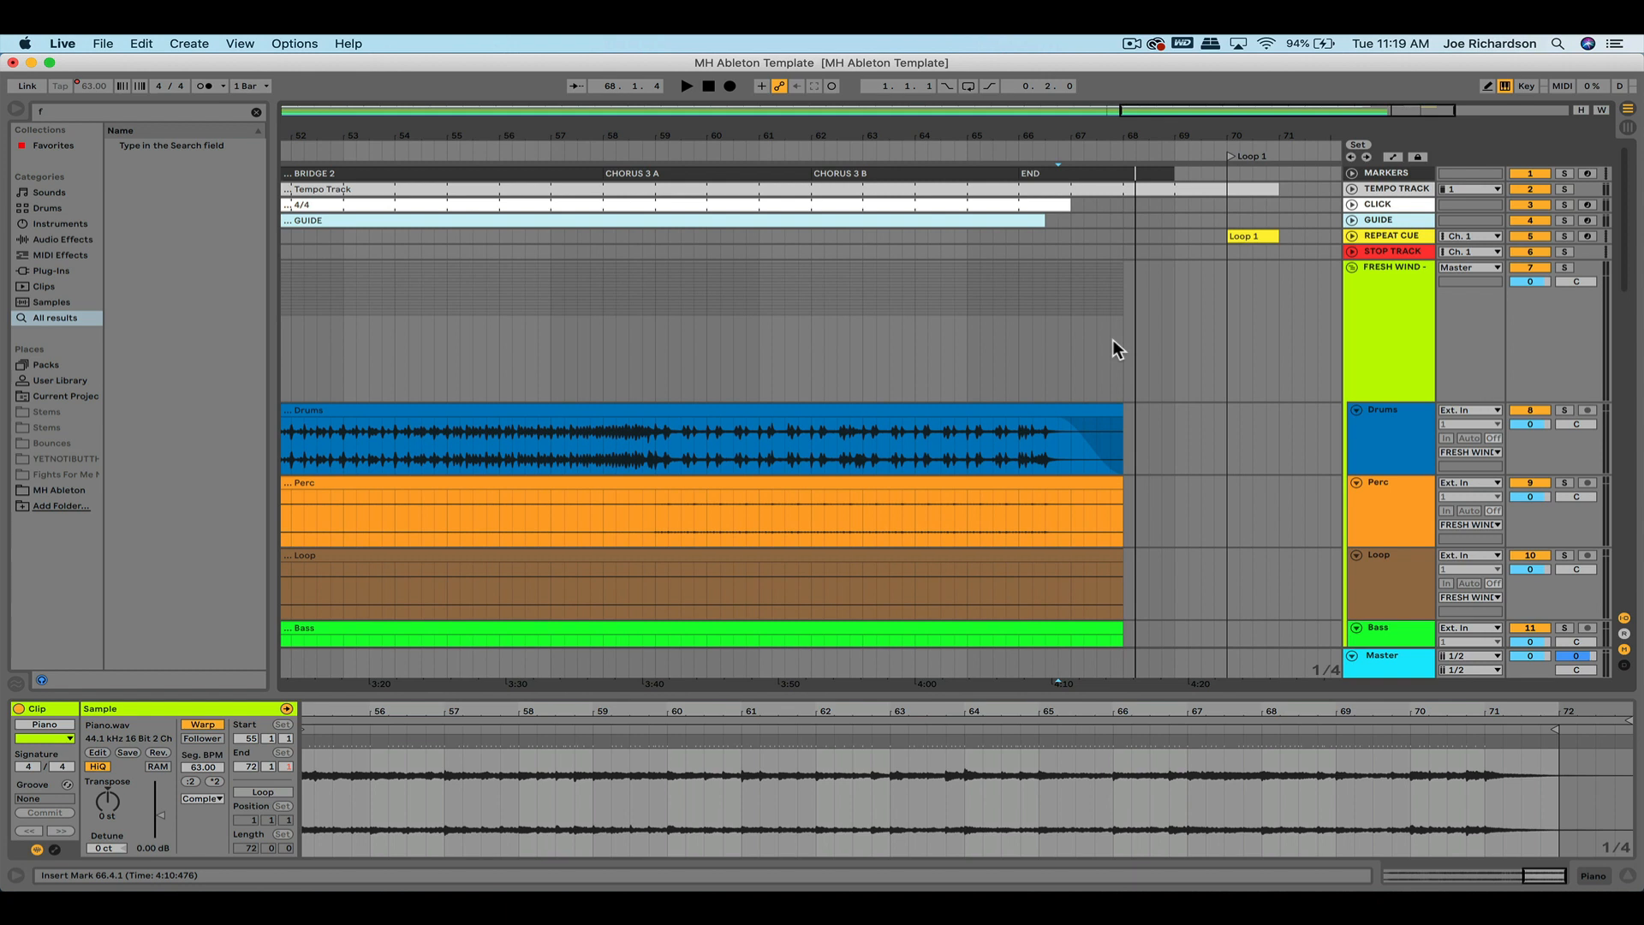
pyautogui.hscroll(-3, 1114, 340)
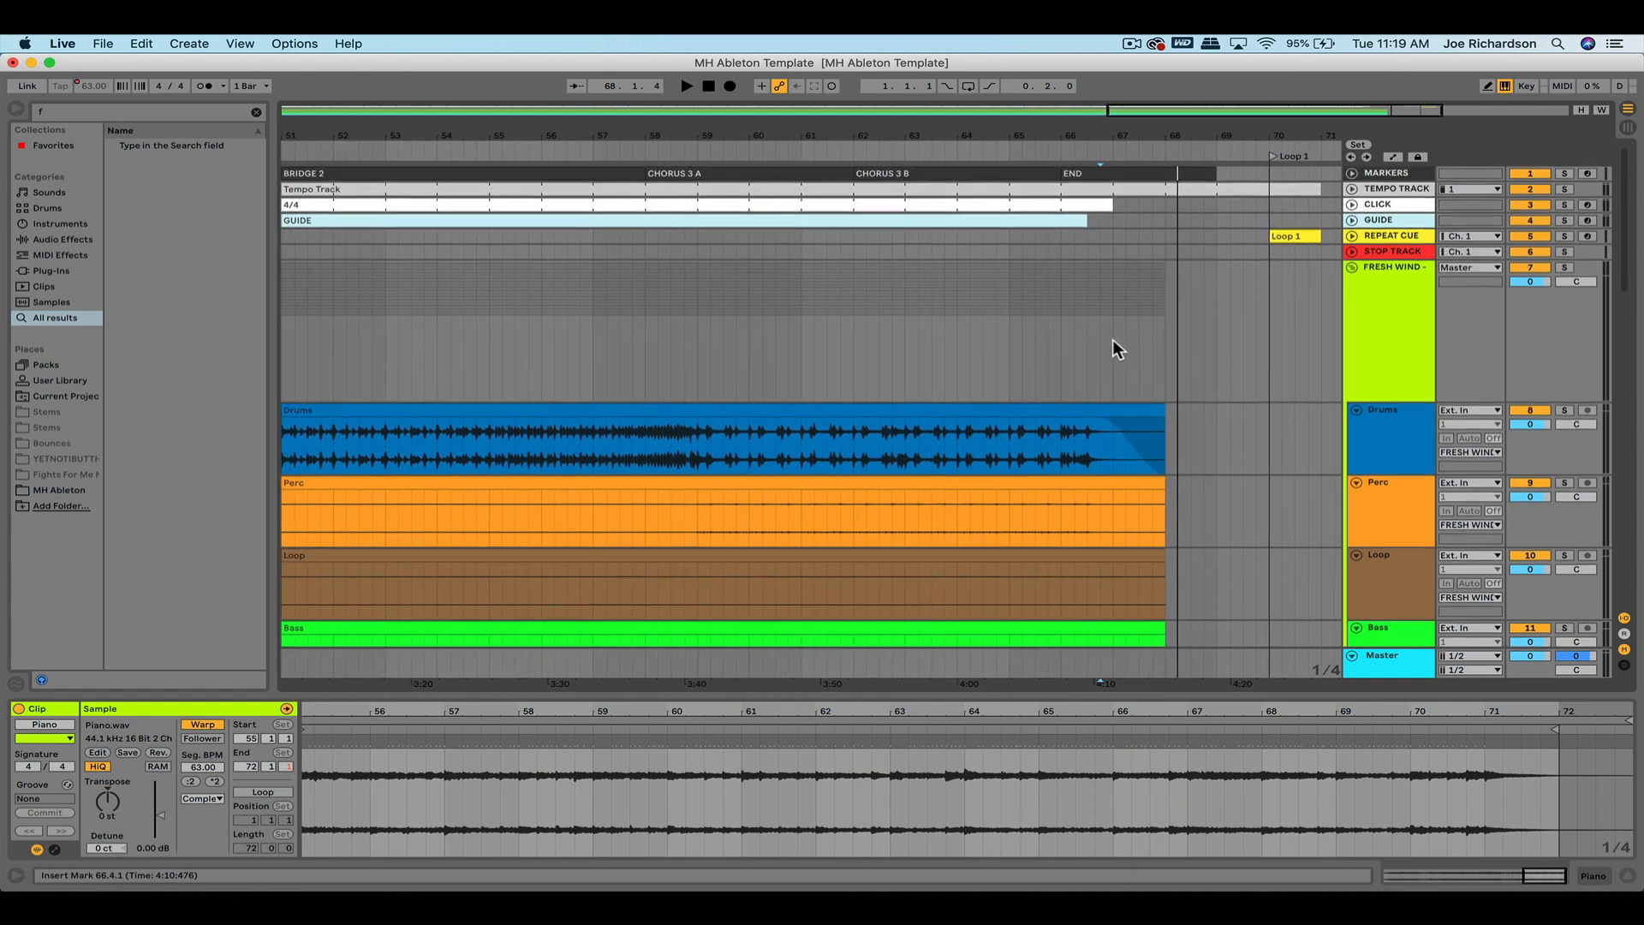
pyautogui.hscroll(-1, 1113, 340)
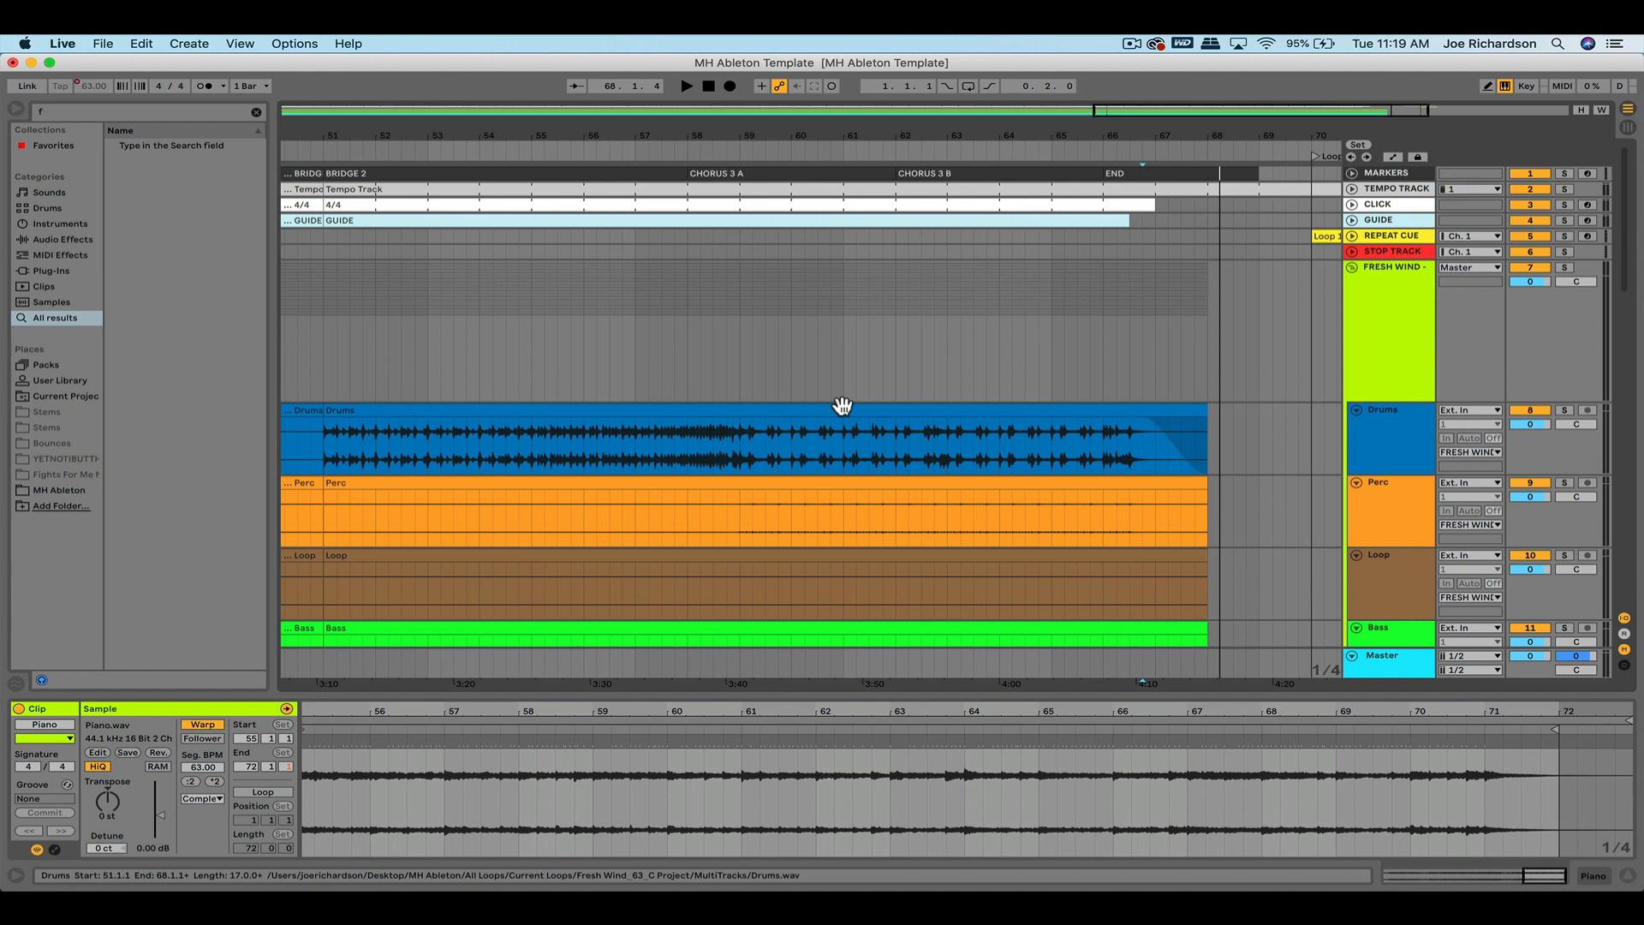
pyautogui.hscroll(-6, 842, 406)
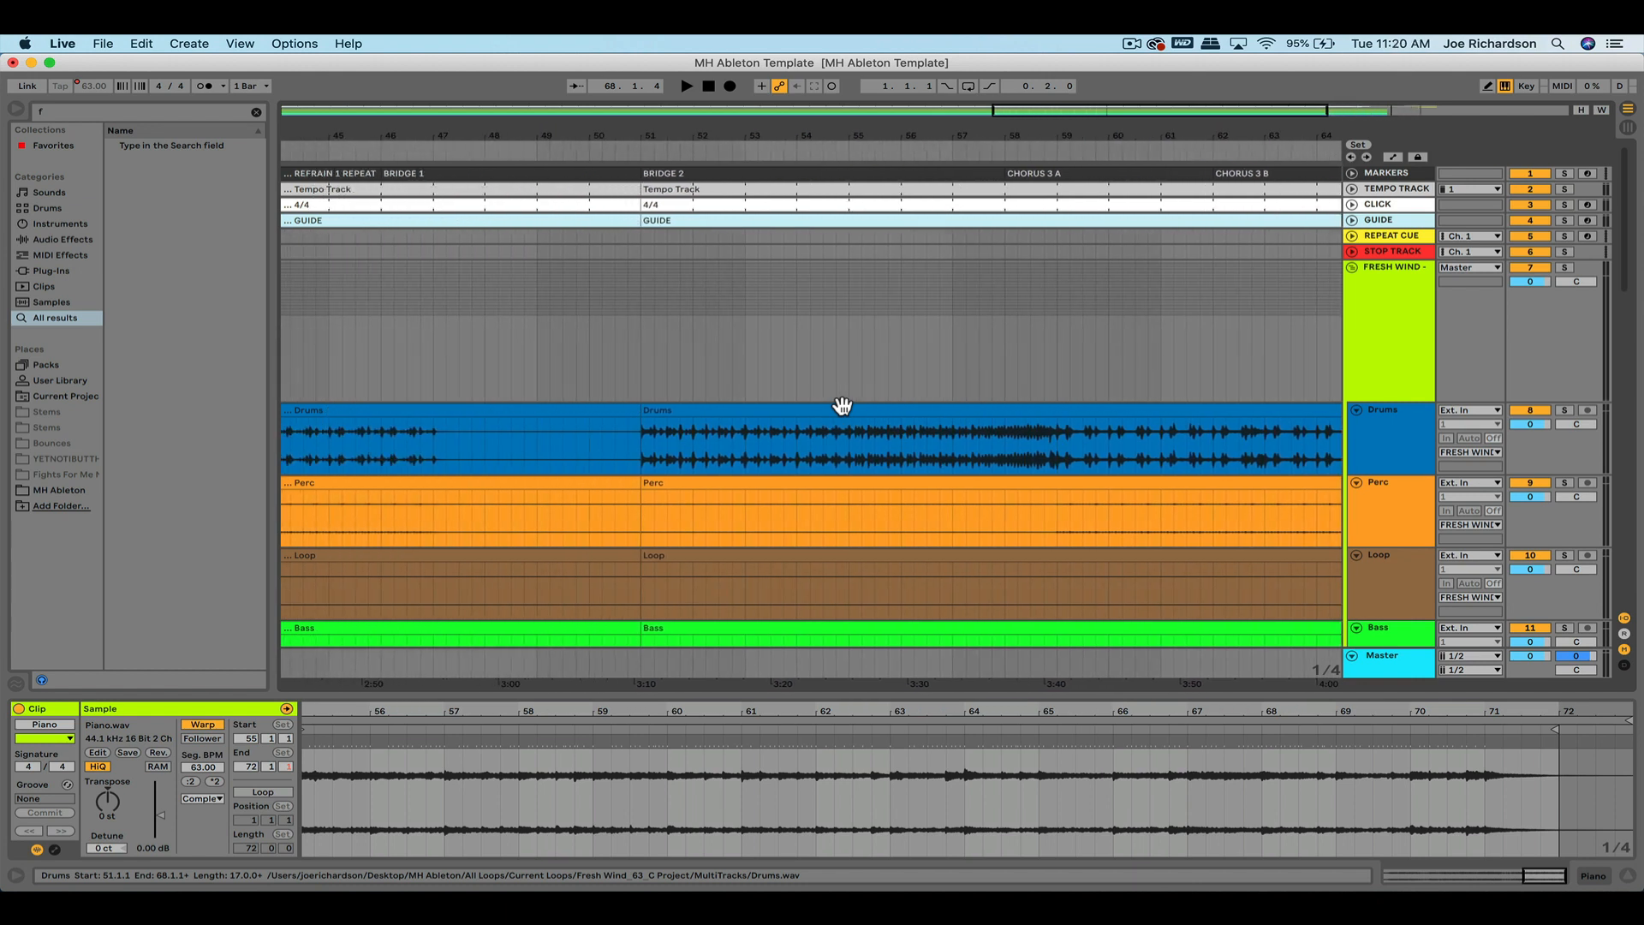
pyautogui.hscroll(-1, 695, 354)
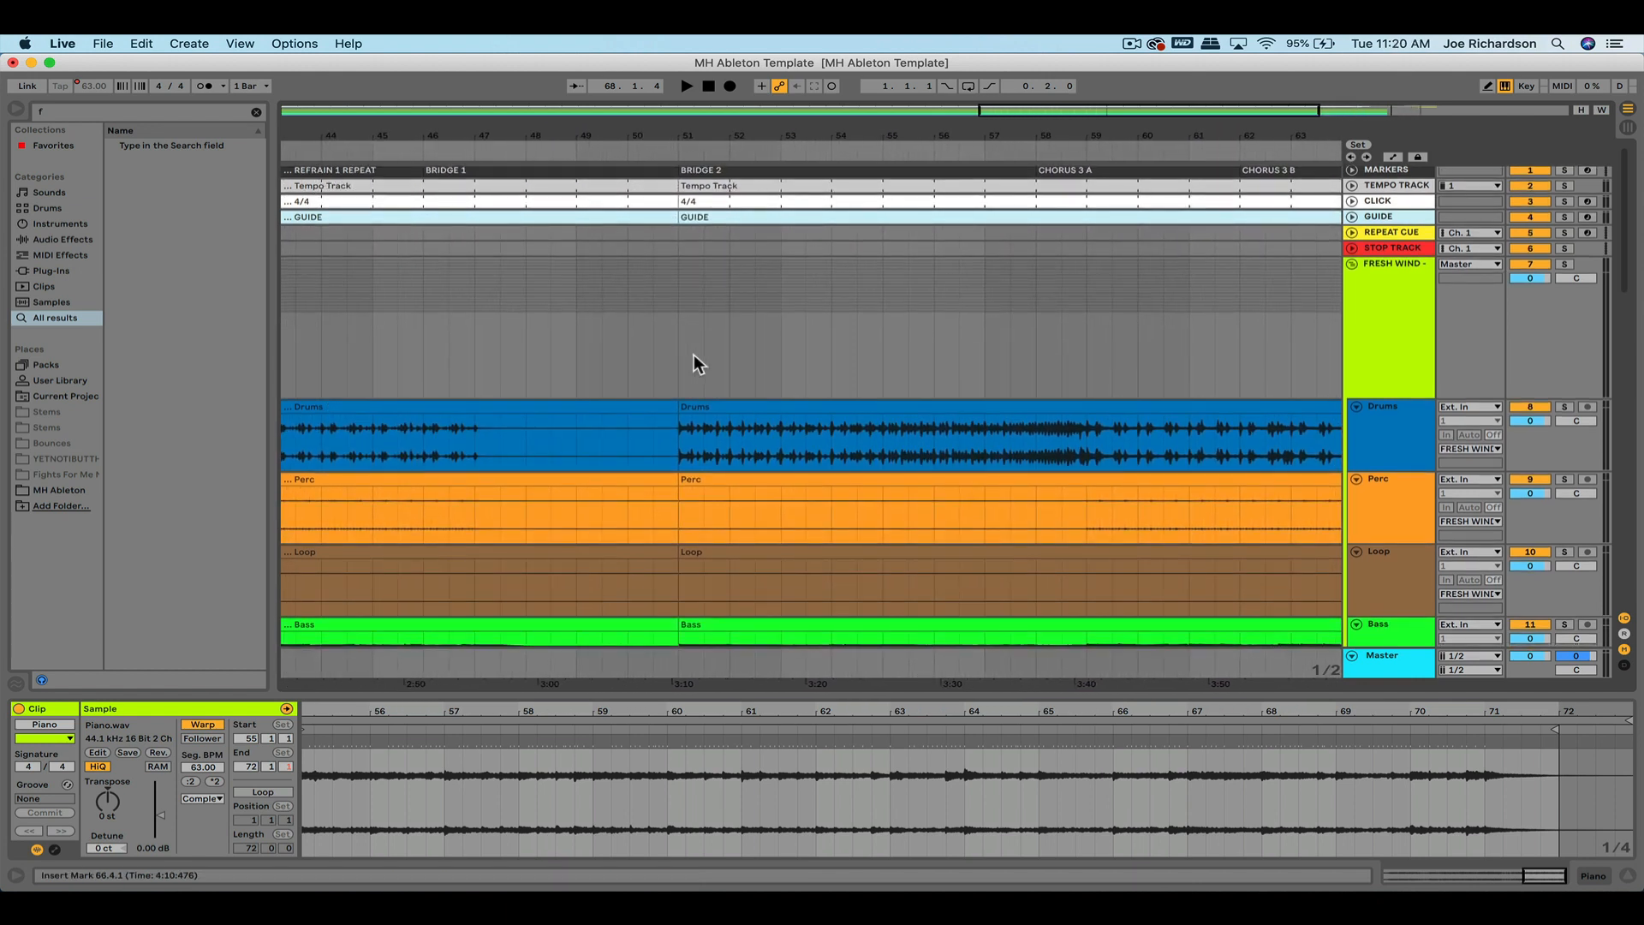
pyautogui.scroll(4, 694, 355)
pyautogui.scroll(-1, 693, 354)
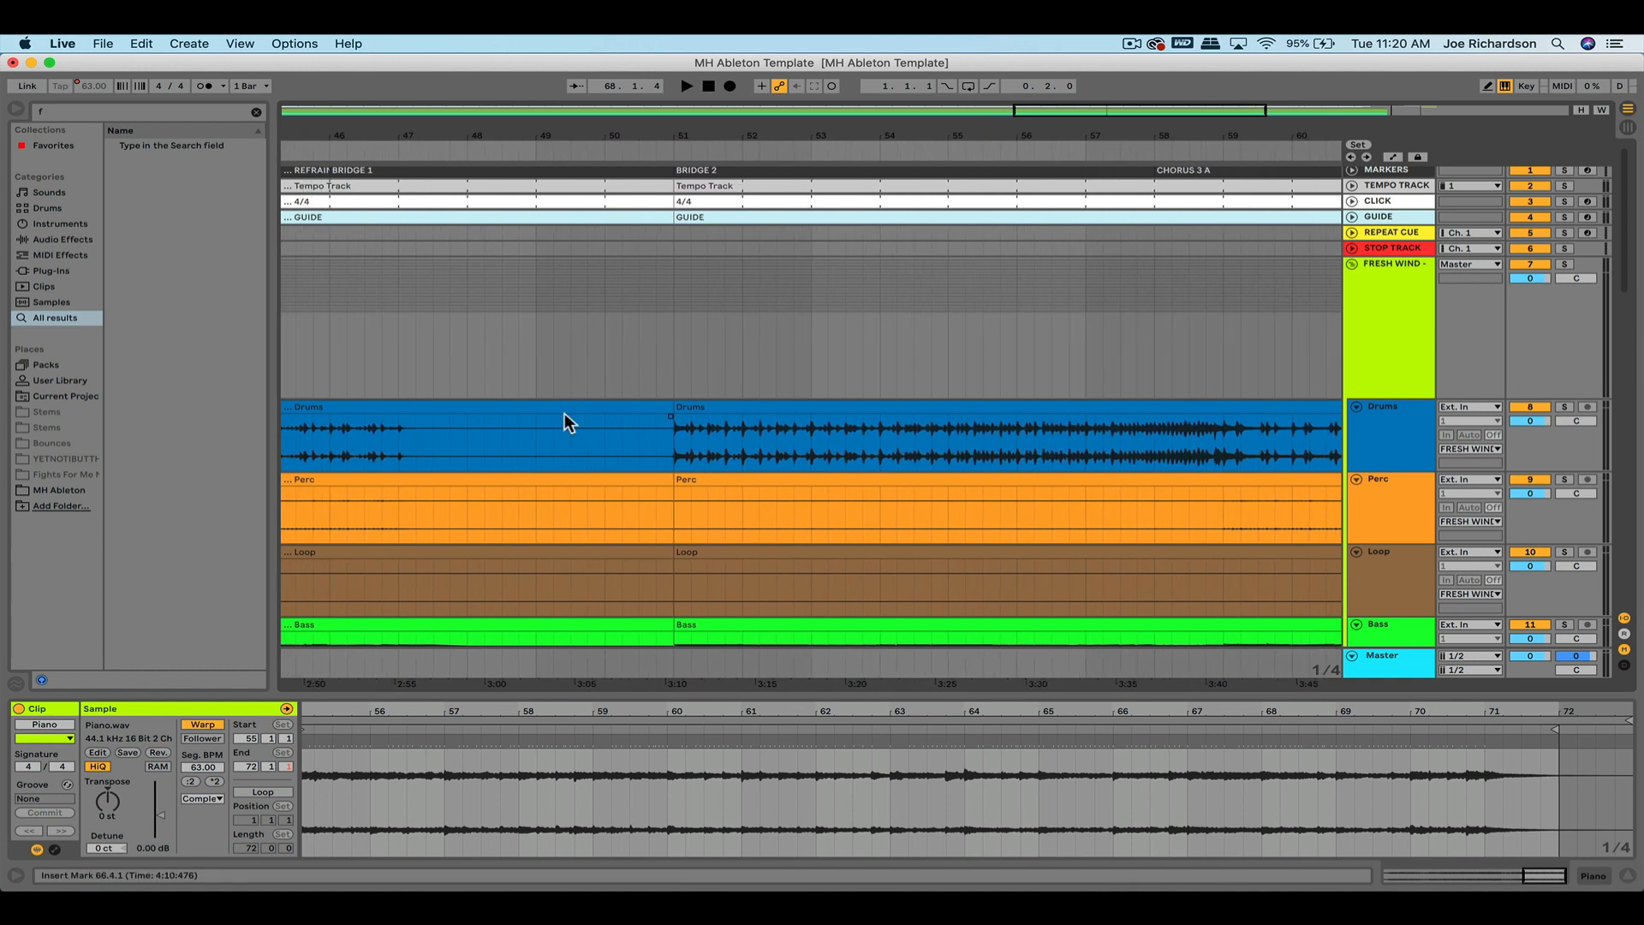
pyautogui.scroll(3, 630, 442)
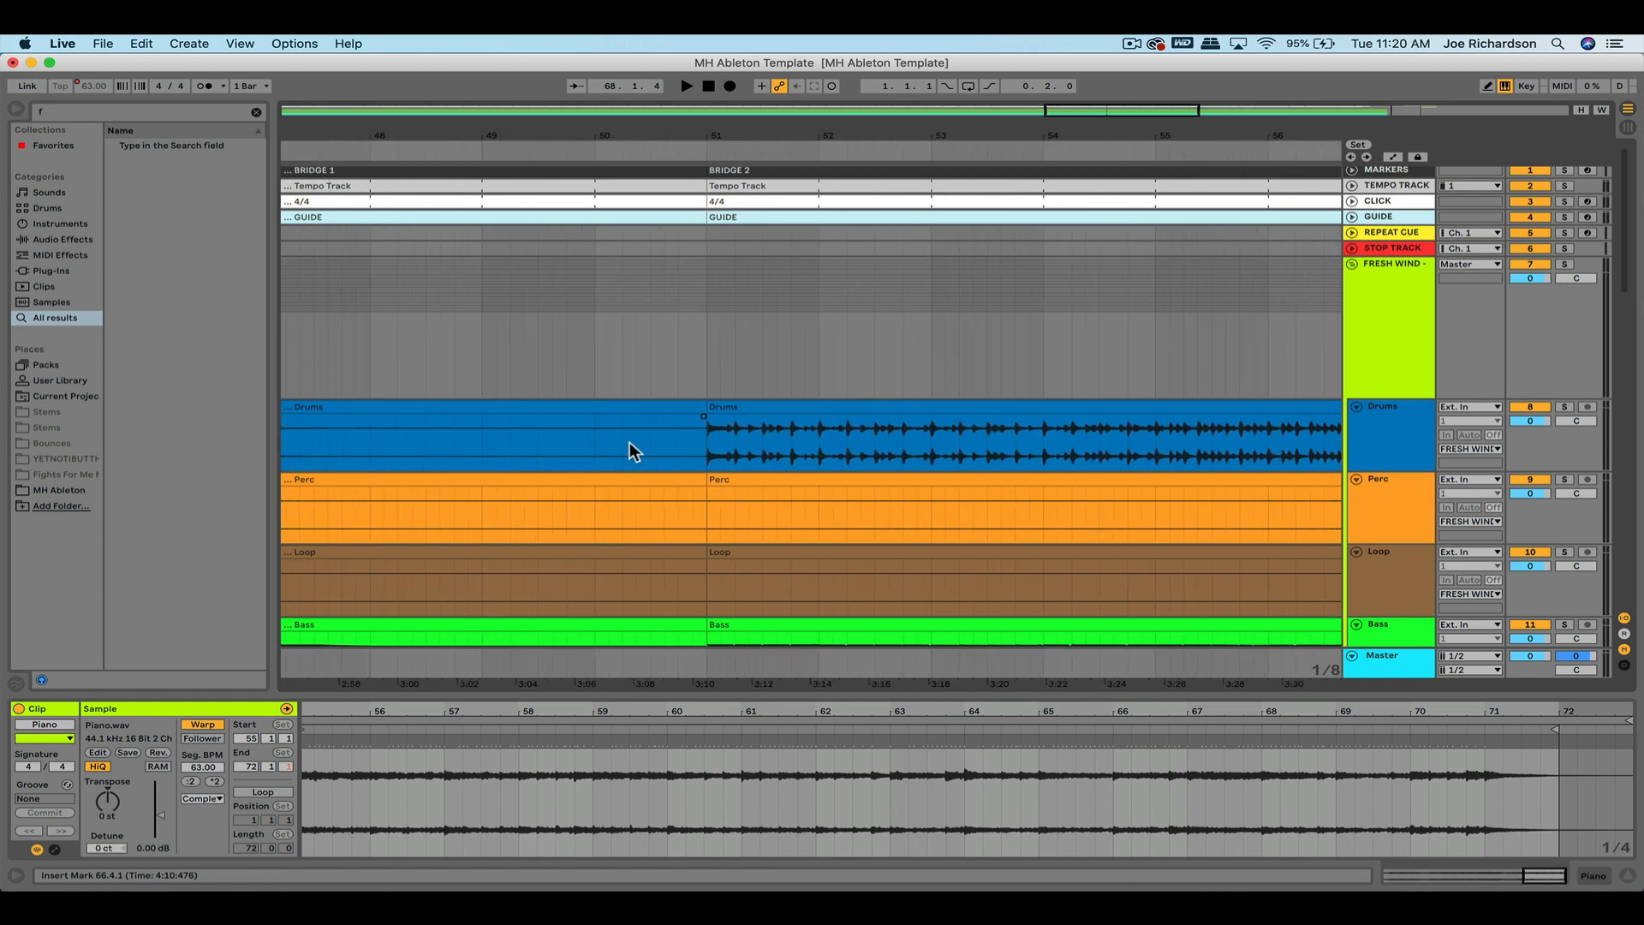
pyautogui.click(569, 335)
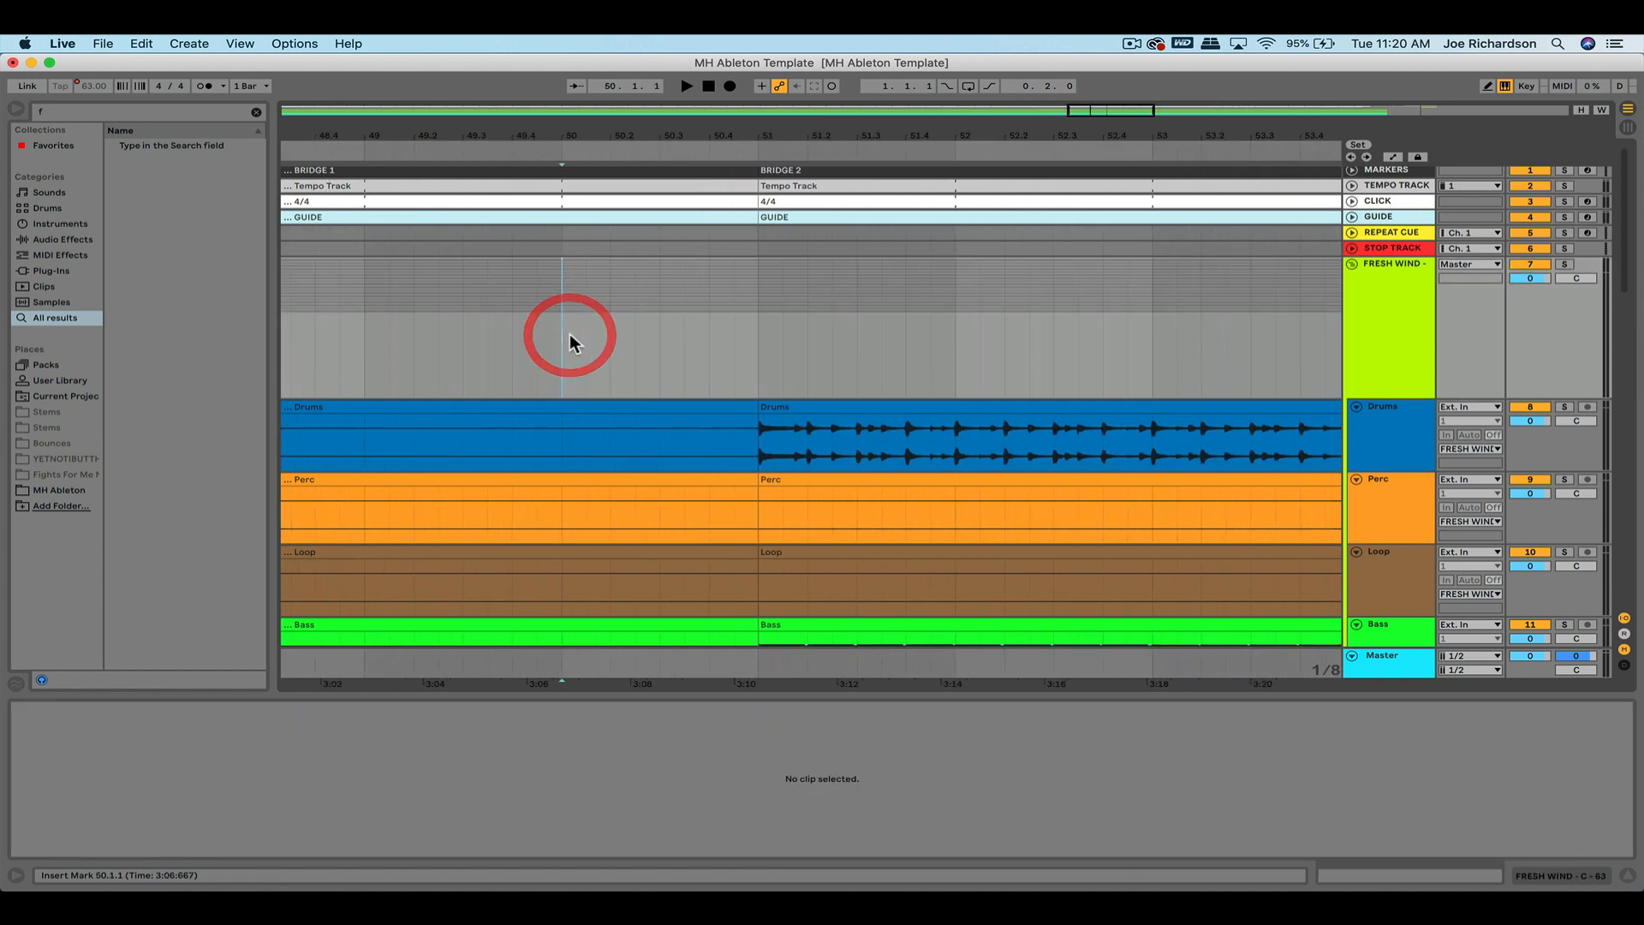
pyautogui.press('space')
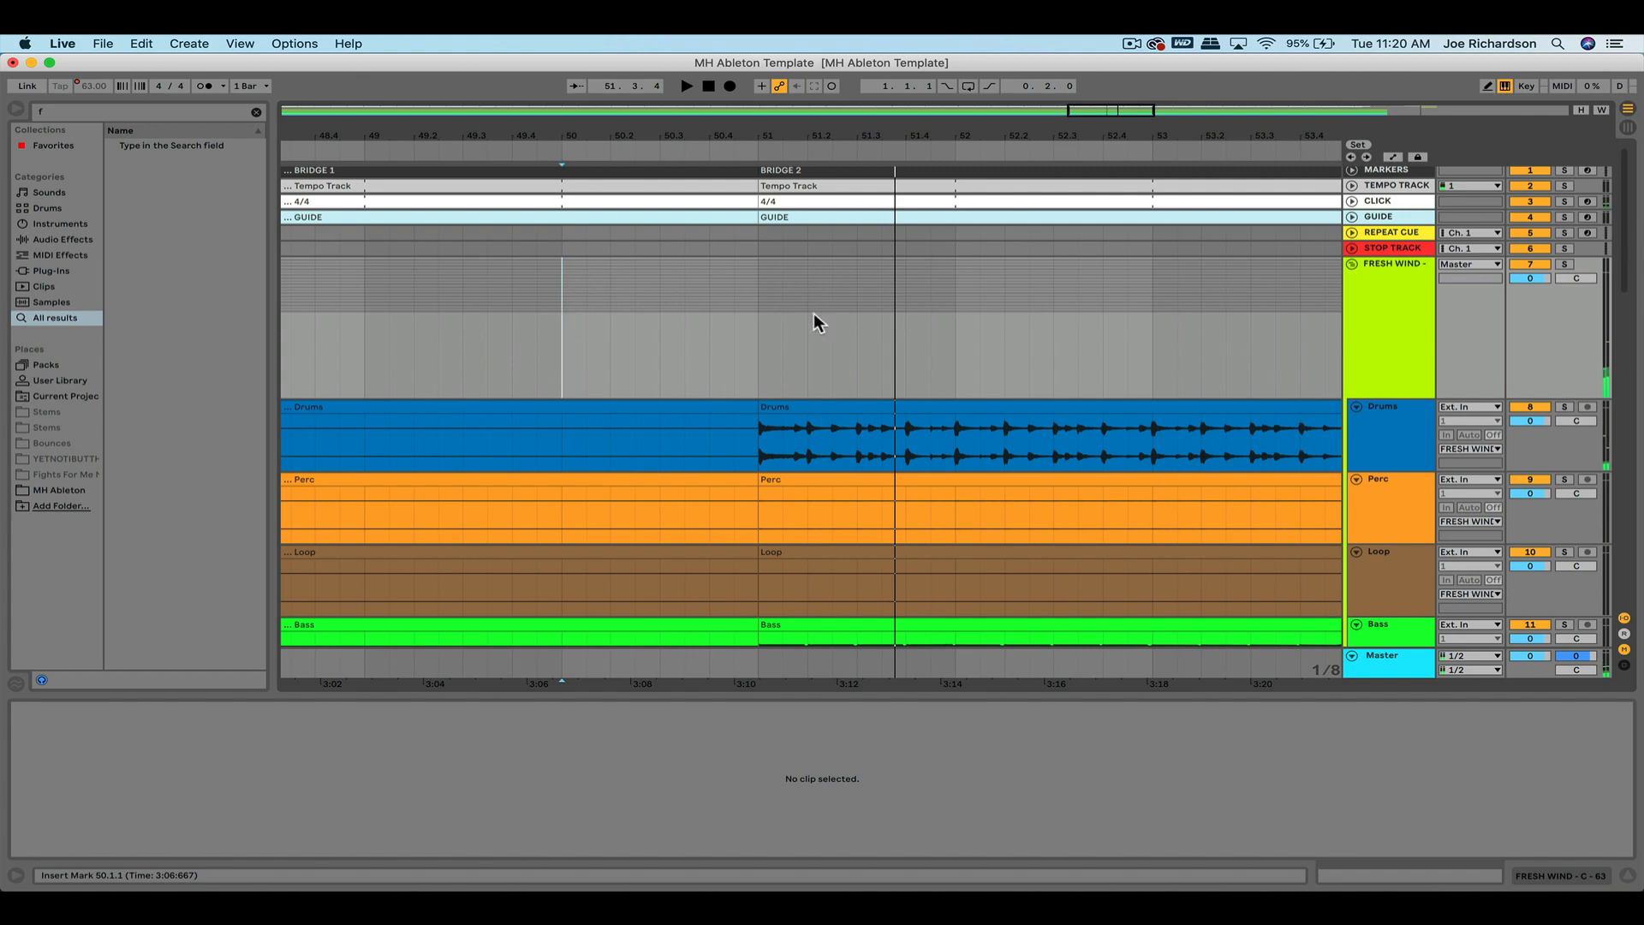
# Crossfade the two Drums clips at the bar 51 edit, starting about half a bar before it.
pyautogui.scroll(-5, 774, 320)
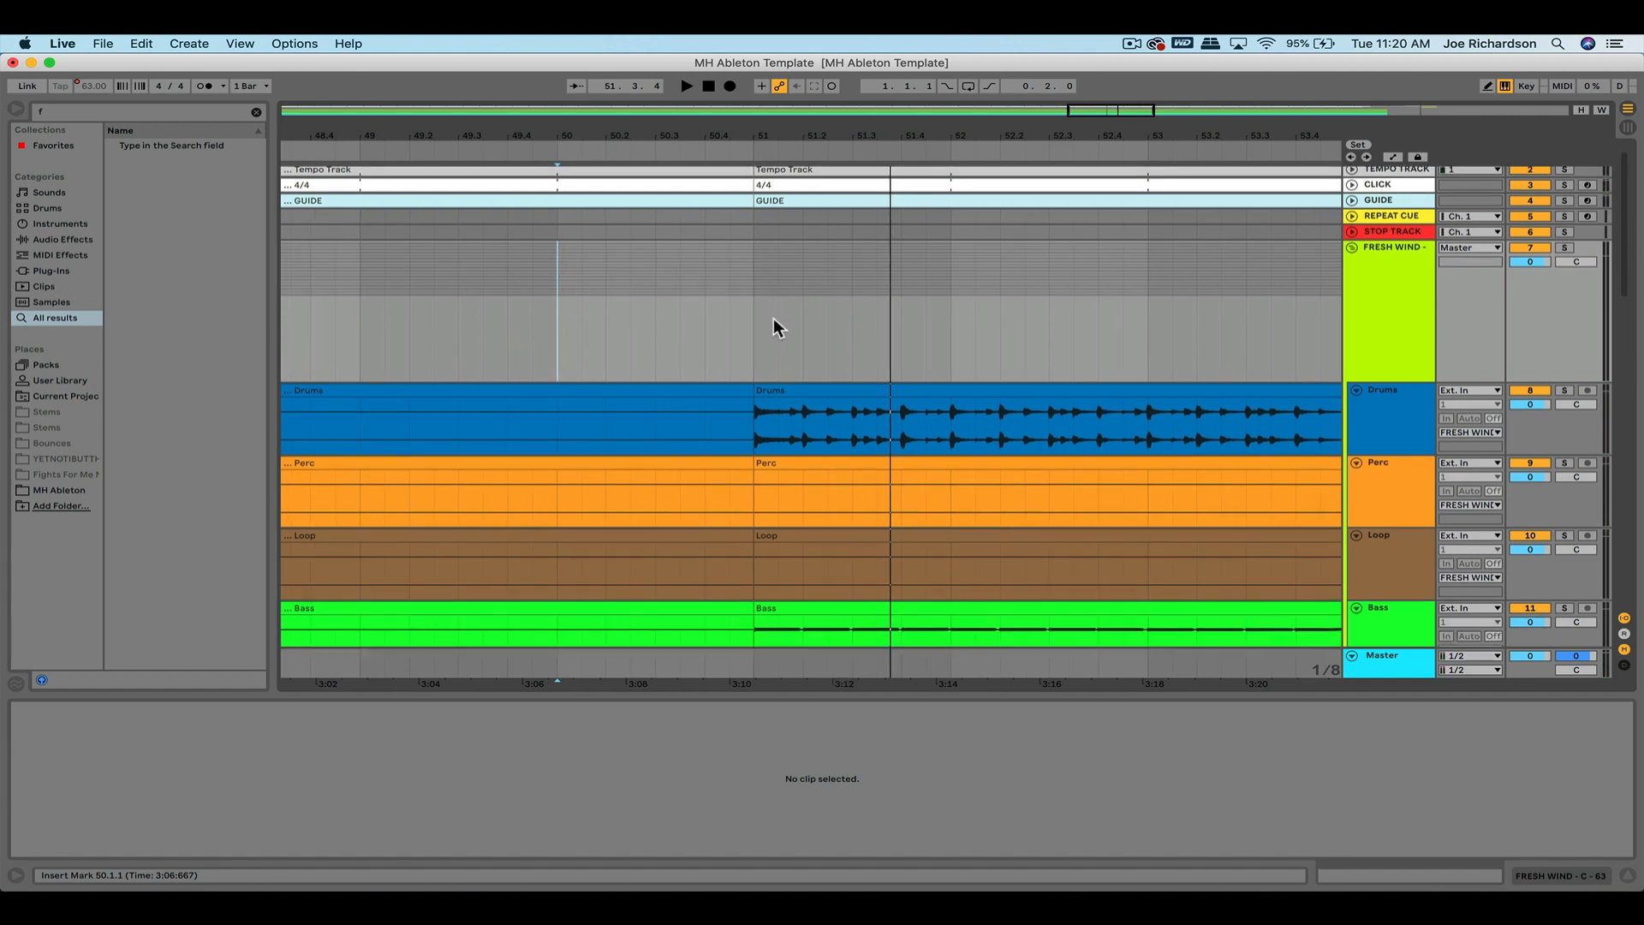
pyautogui.scroll(-2, 865, 224)
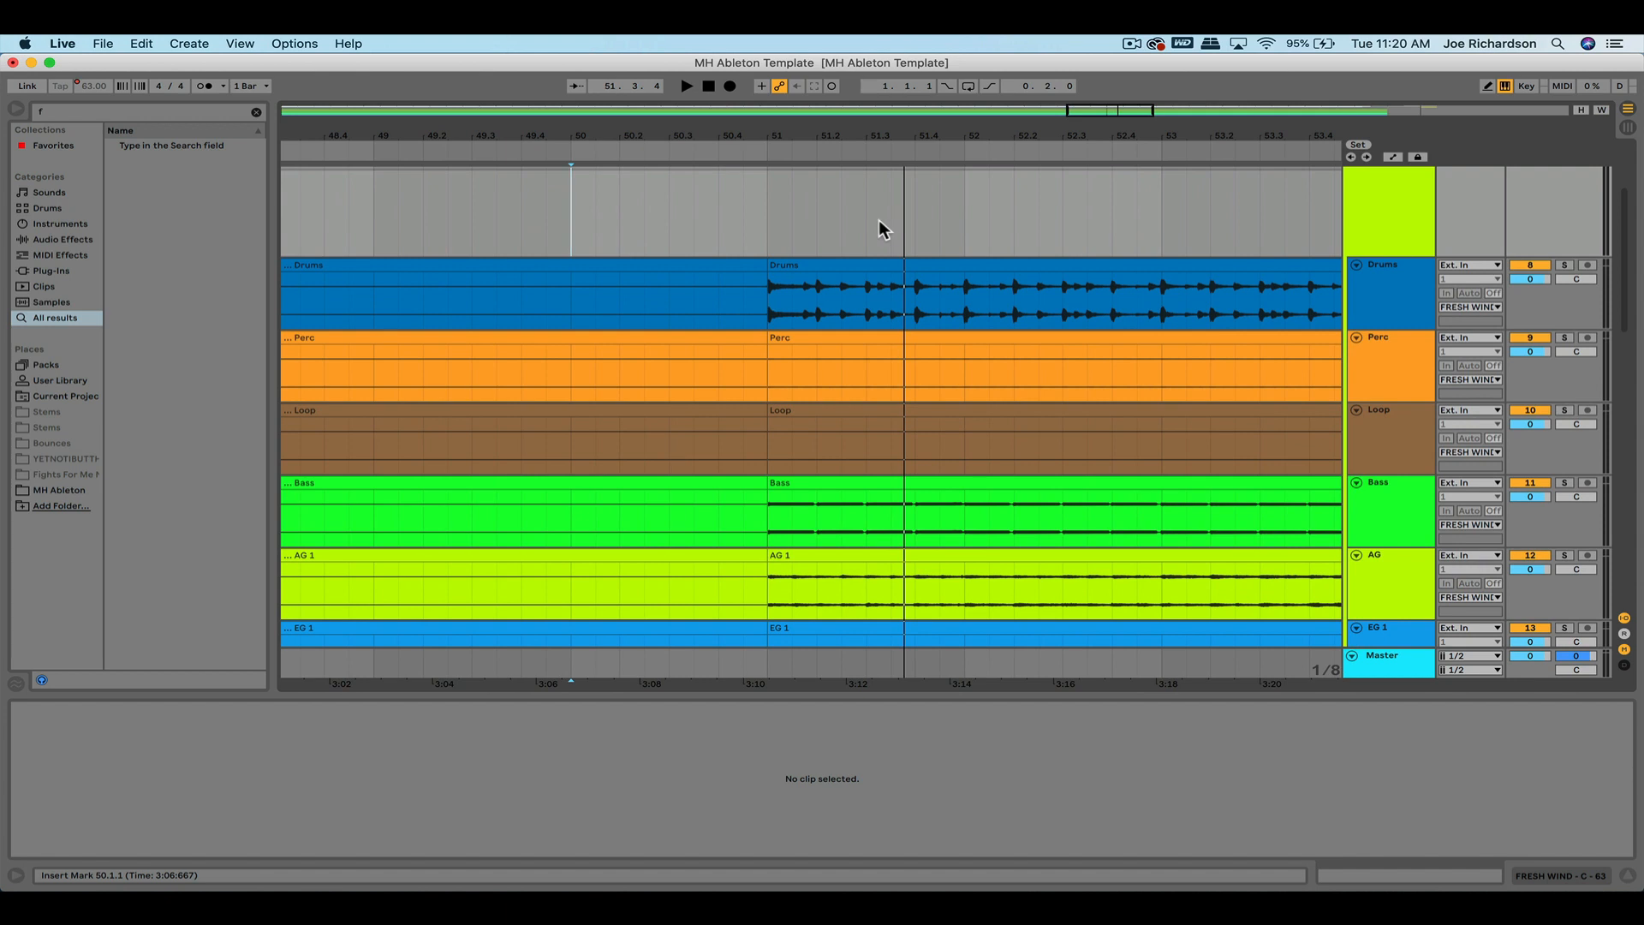
pyautogui.click(764, 275)
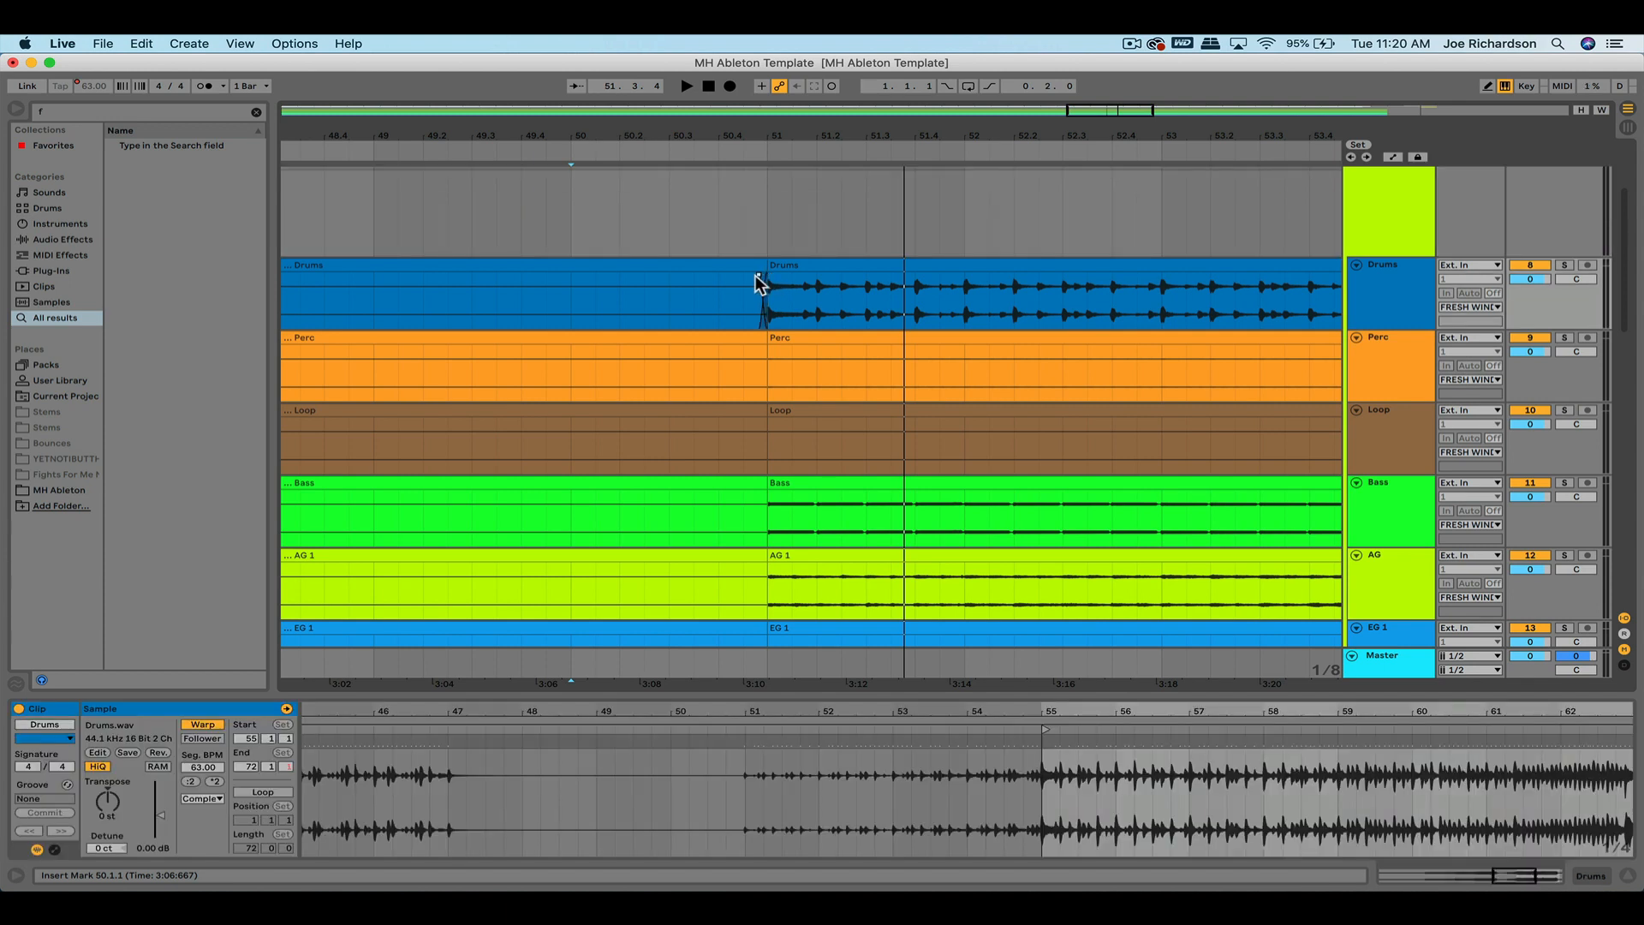
pyautogui.moveTo(755, 276)
pyautogui.mouseDown()
pyautogui.moveTo(660, 285)
pyautogui.moveTo(773, 274)
pyautogui.mouseUp()
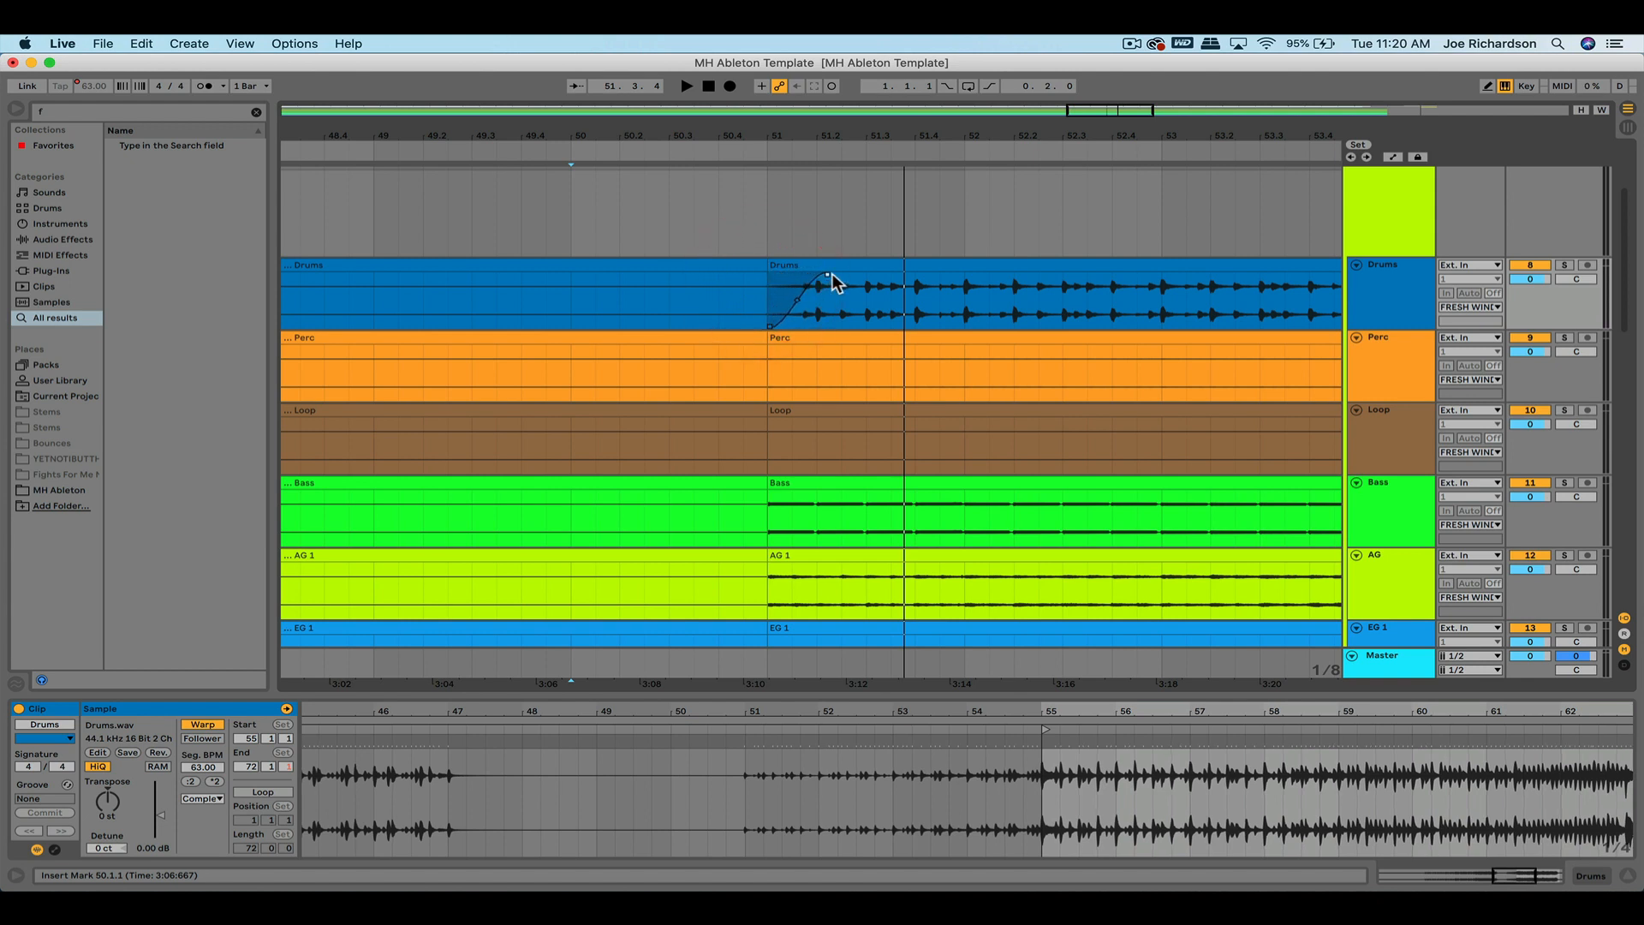
pyautogui.moveTo(778, 275); pyautogui.dragTo(654, 285)
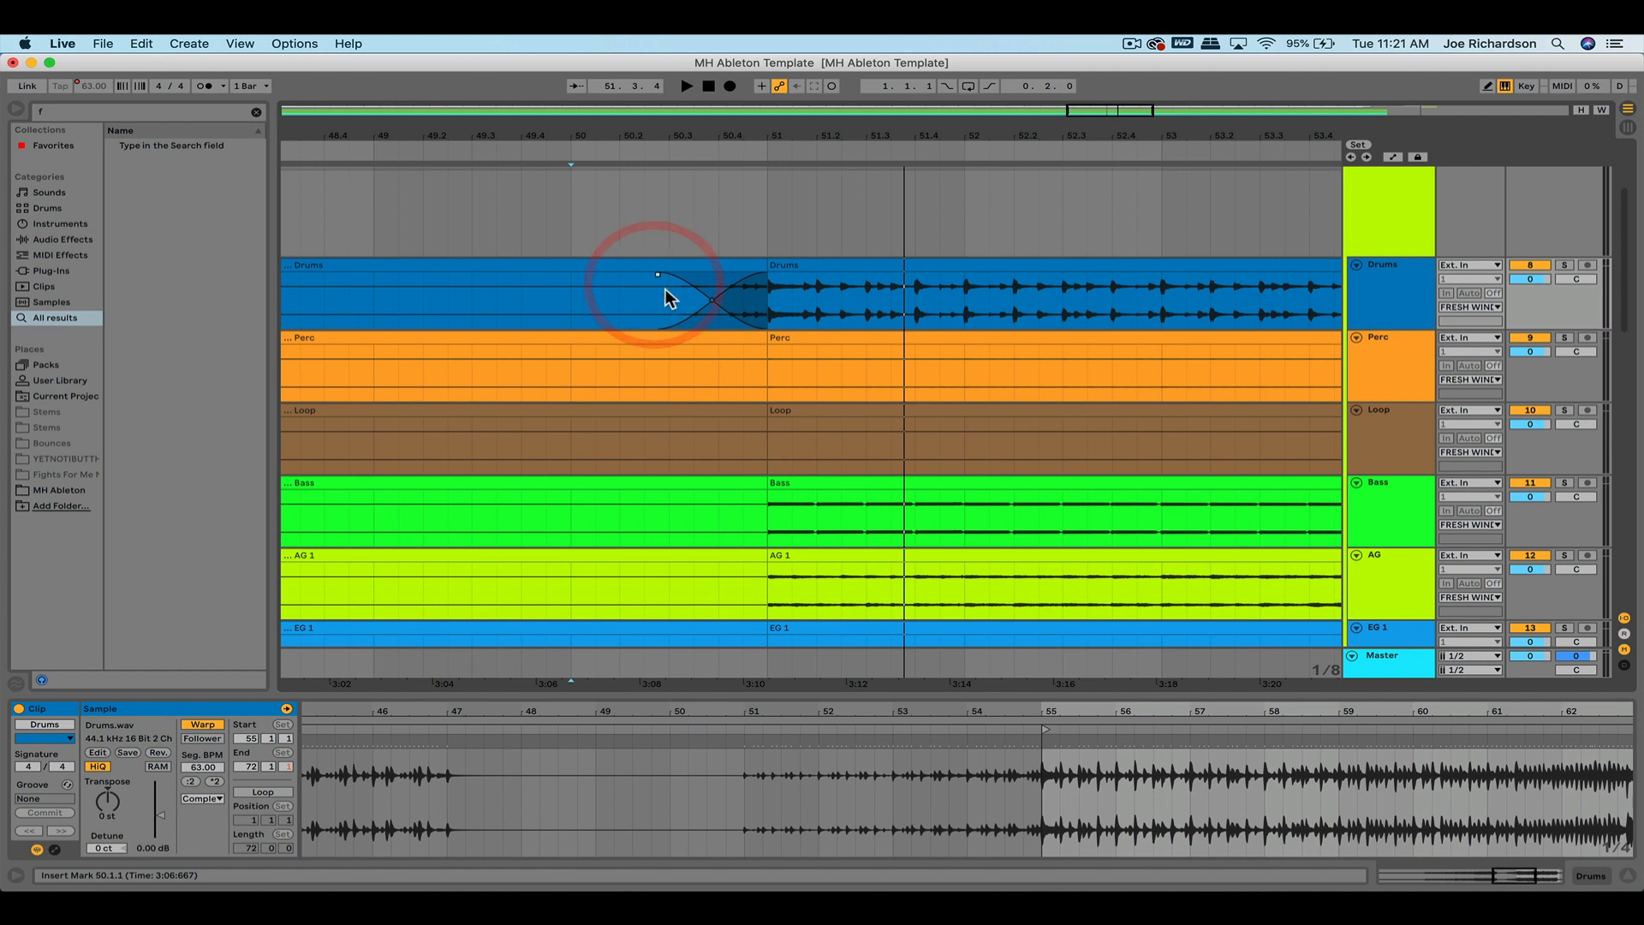
# Solo the Drums track, play its crossfade from just after bar 50, and remove the solo.
pyautogui.click(1564, 264)
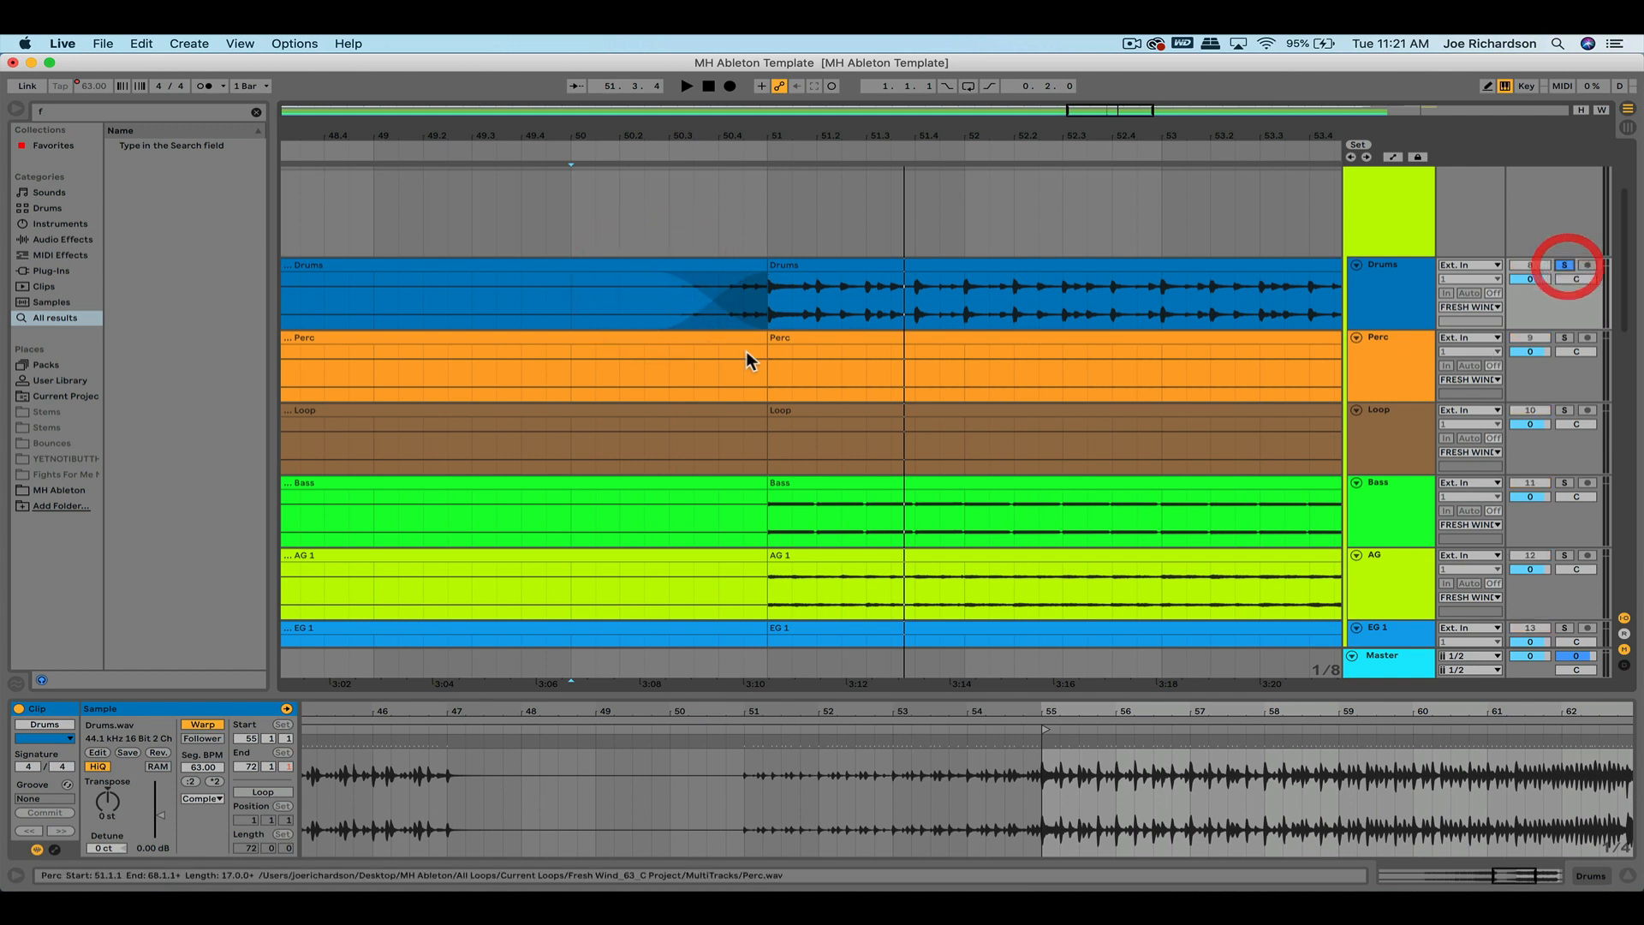
pyautogui.click(587, 307)
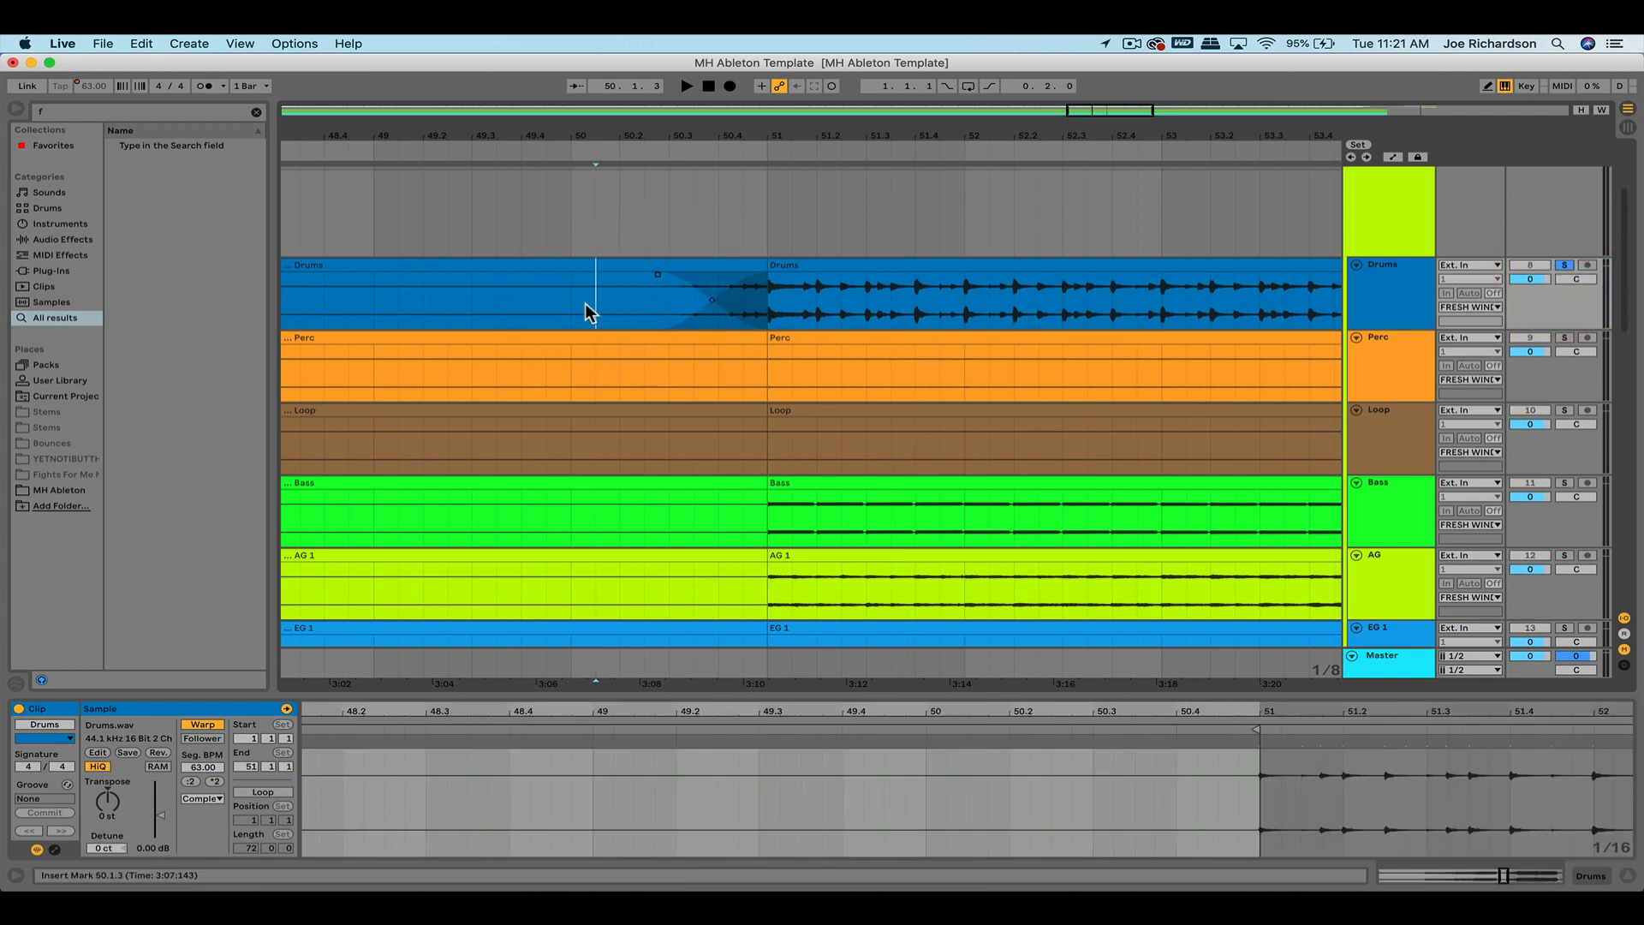
pyautogui.press('space')
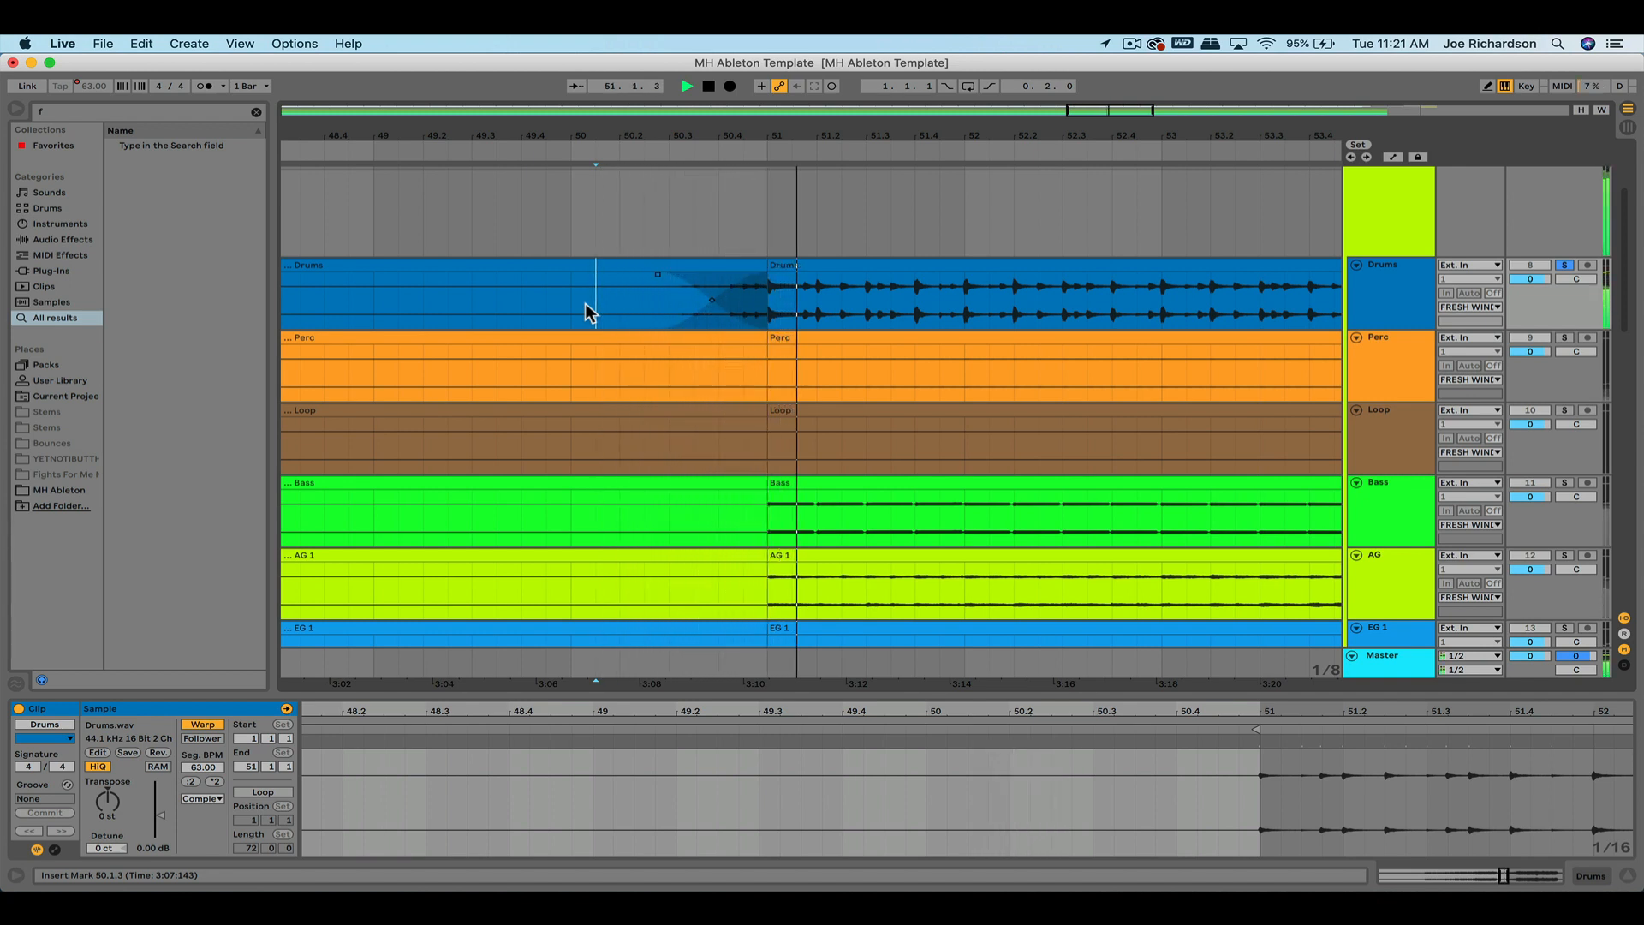
pyautogui.press('space')
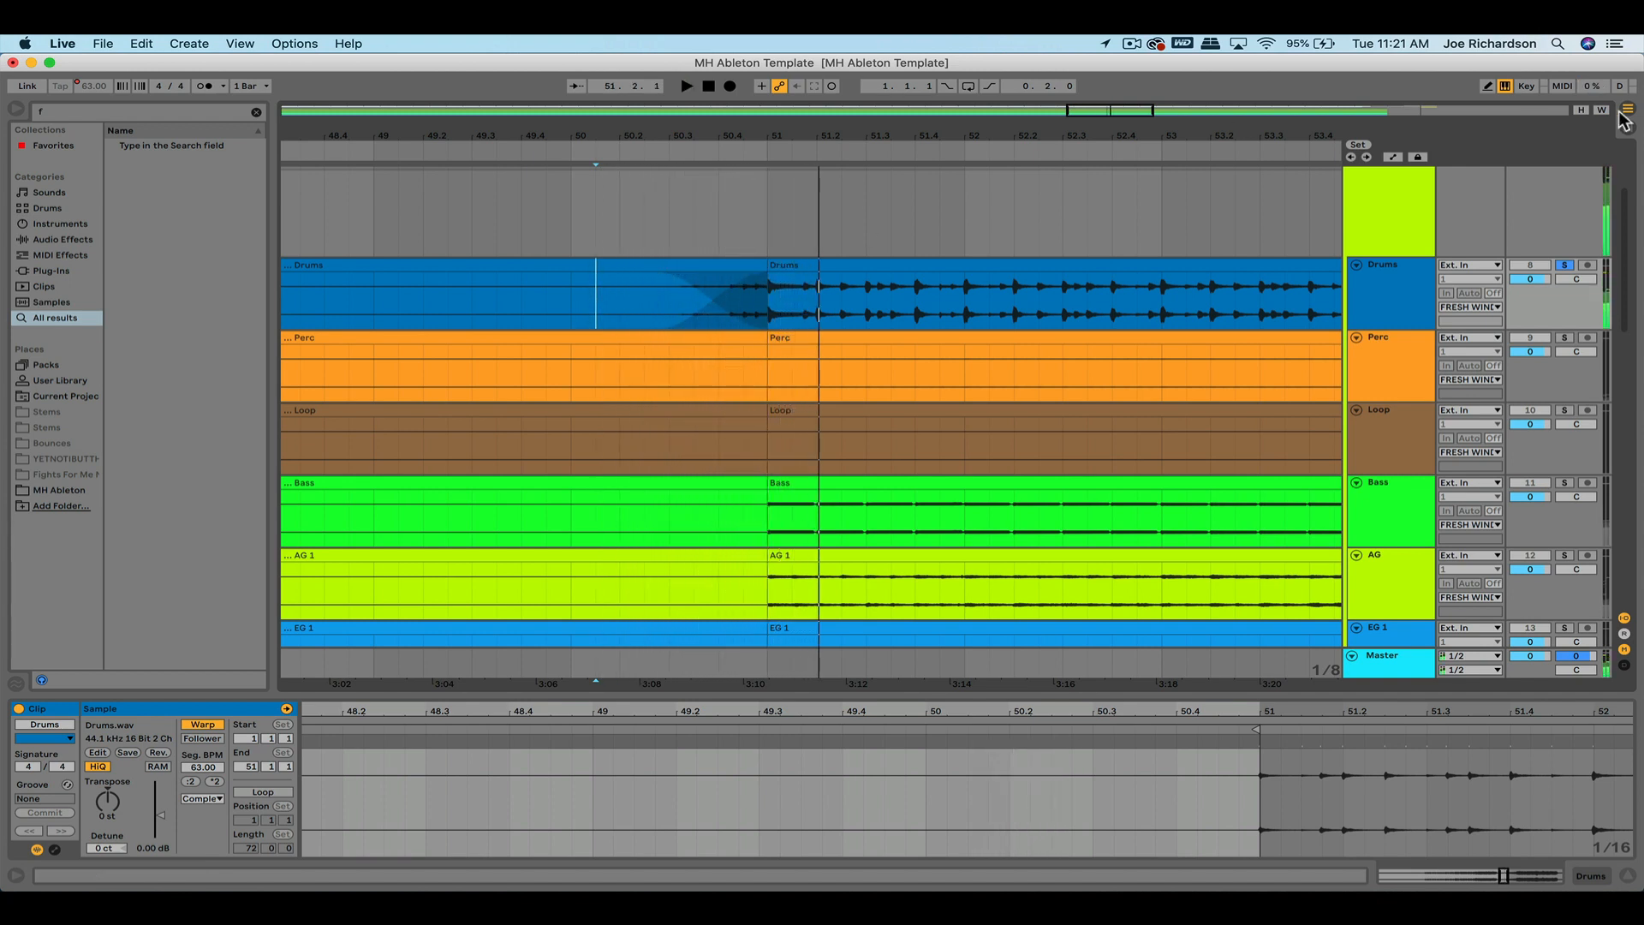
pyautogui.click(1565, 265)
# Crossfade the Bass and AG 1 clips at the bar 51 edit, each starting about one beat before it.
pyautogui.scroll(-5, 1026, 420)
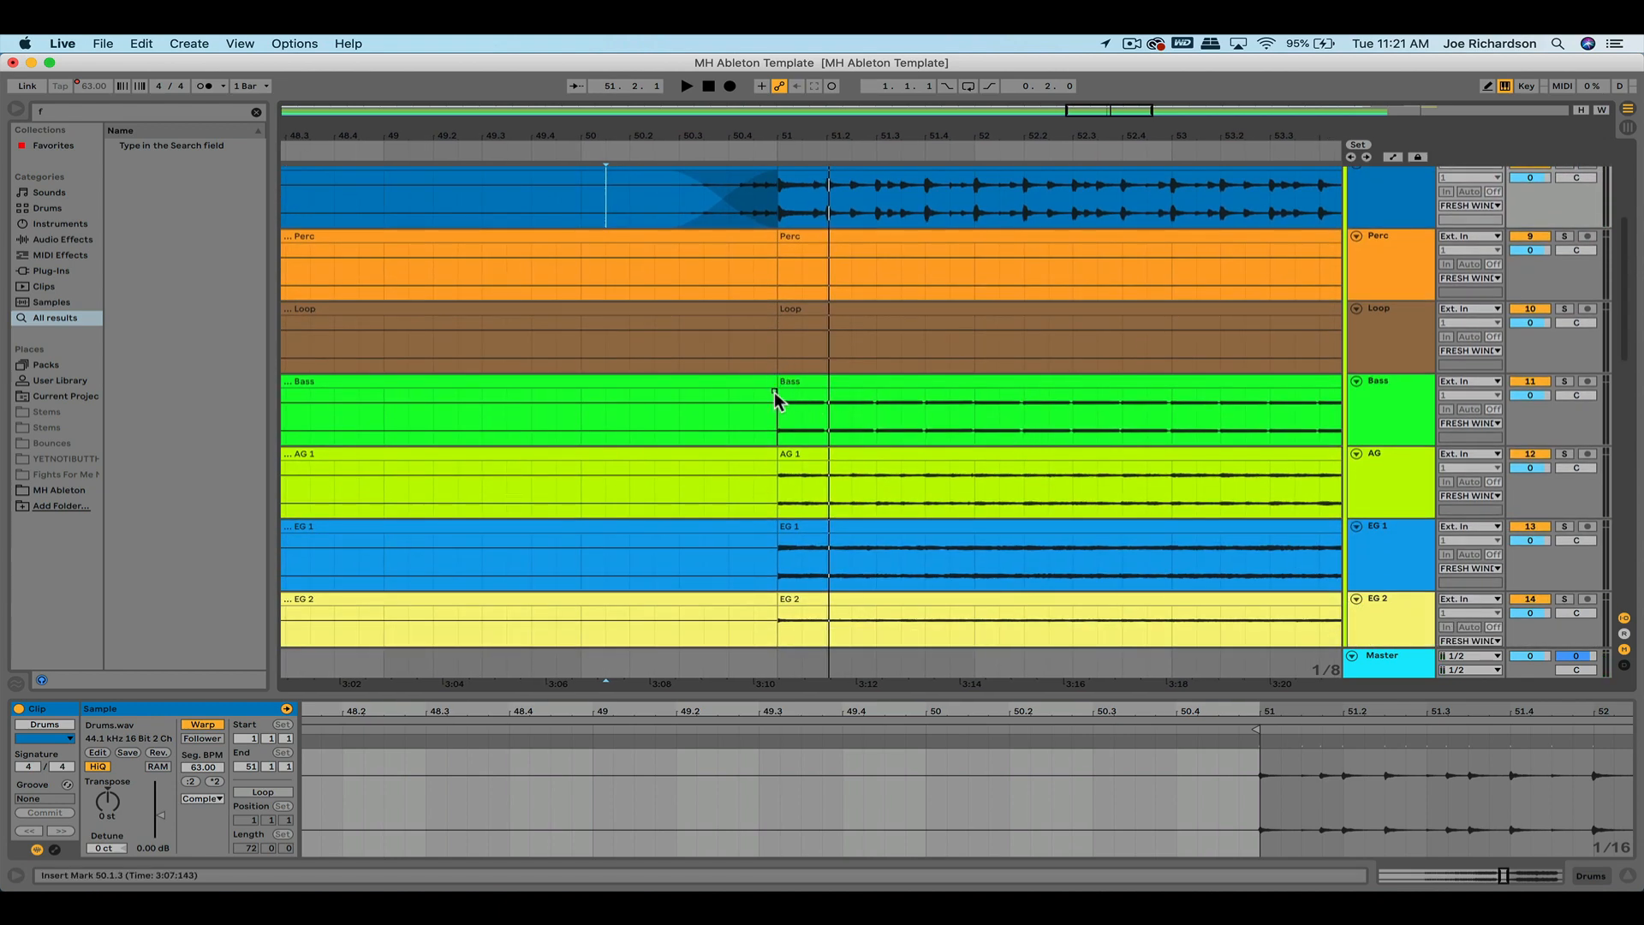
pyautogui.click(774, 389)
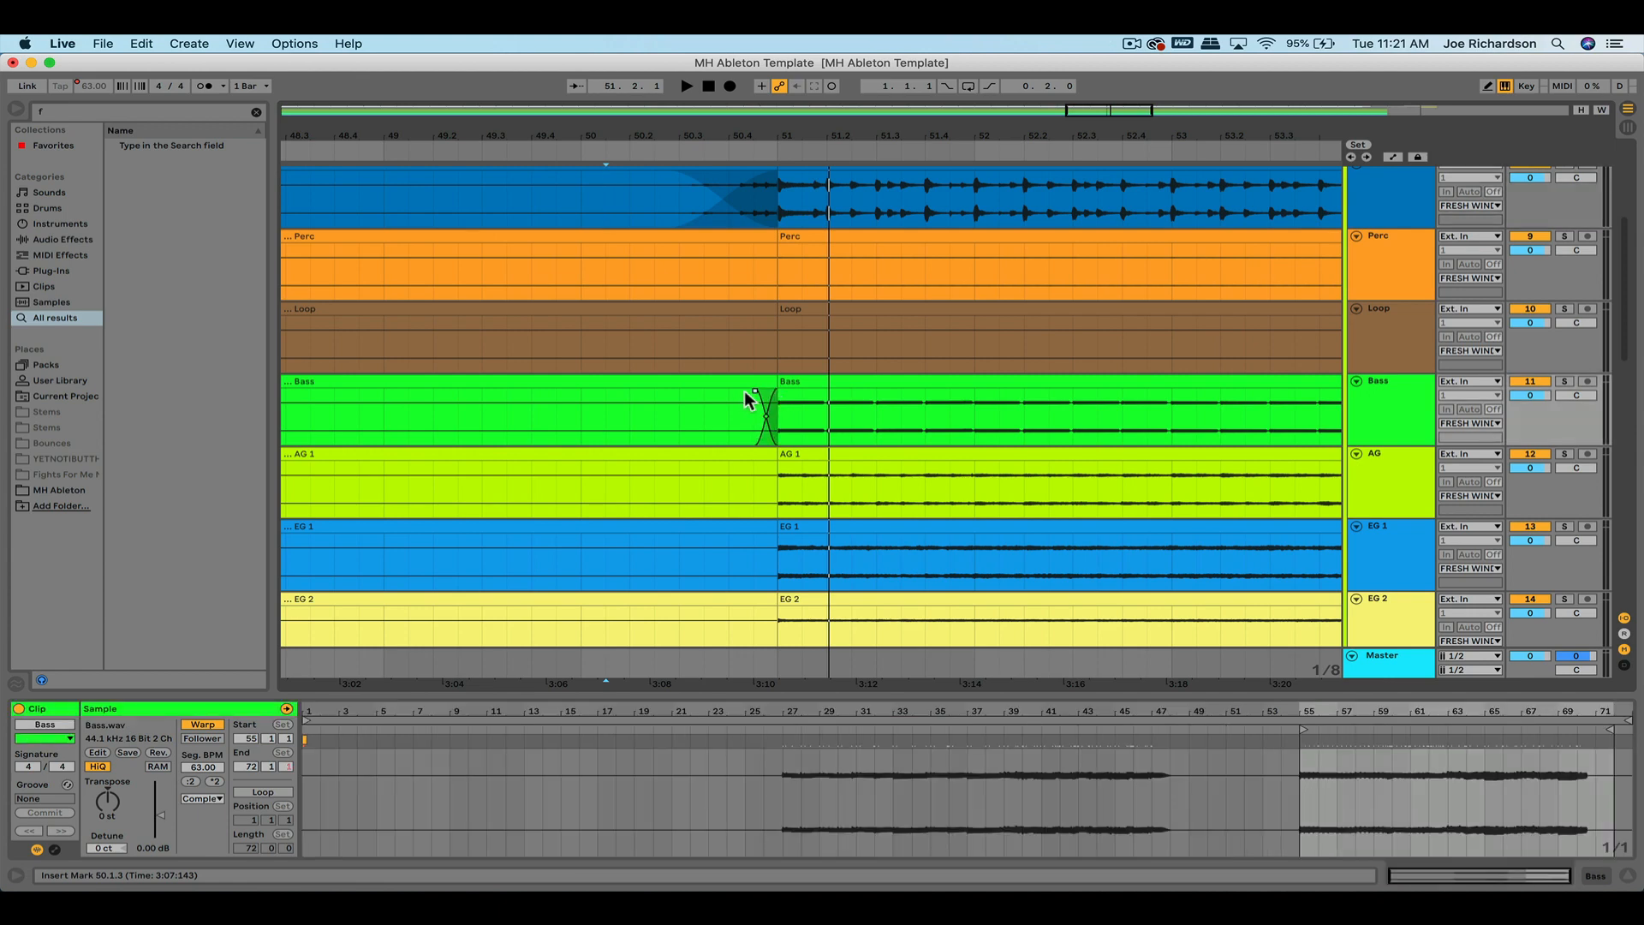
pyautogui.scroll(-3, 720, 403)
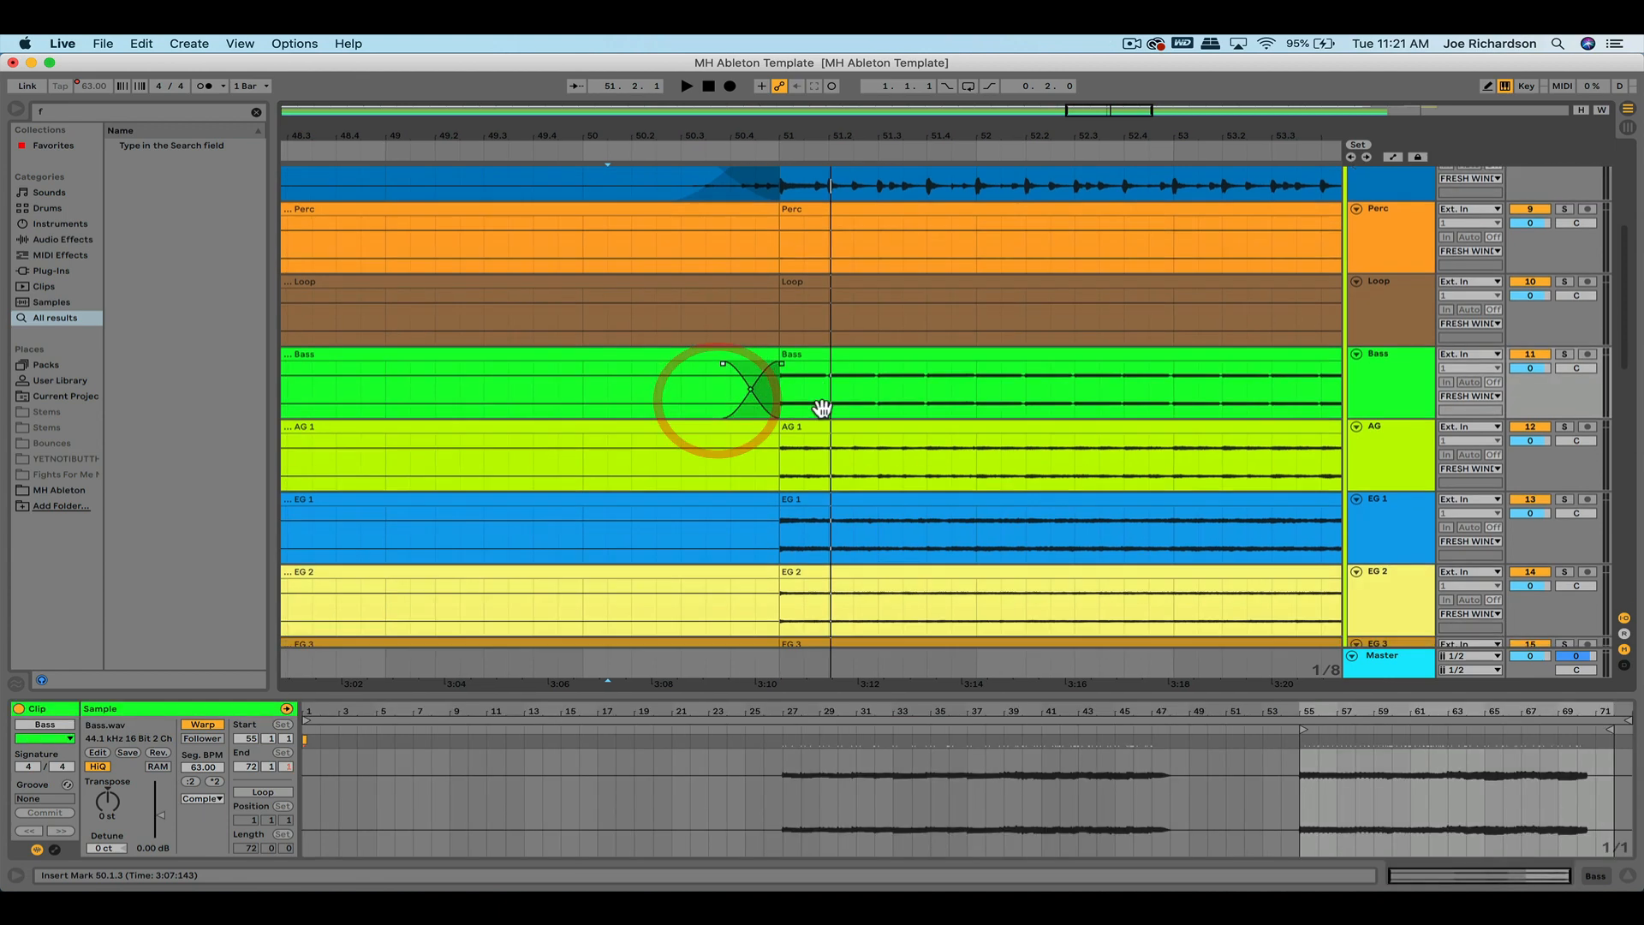
pyautogui.click(756, 401)
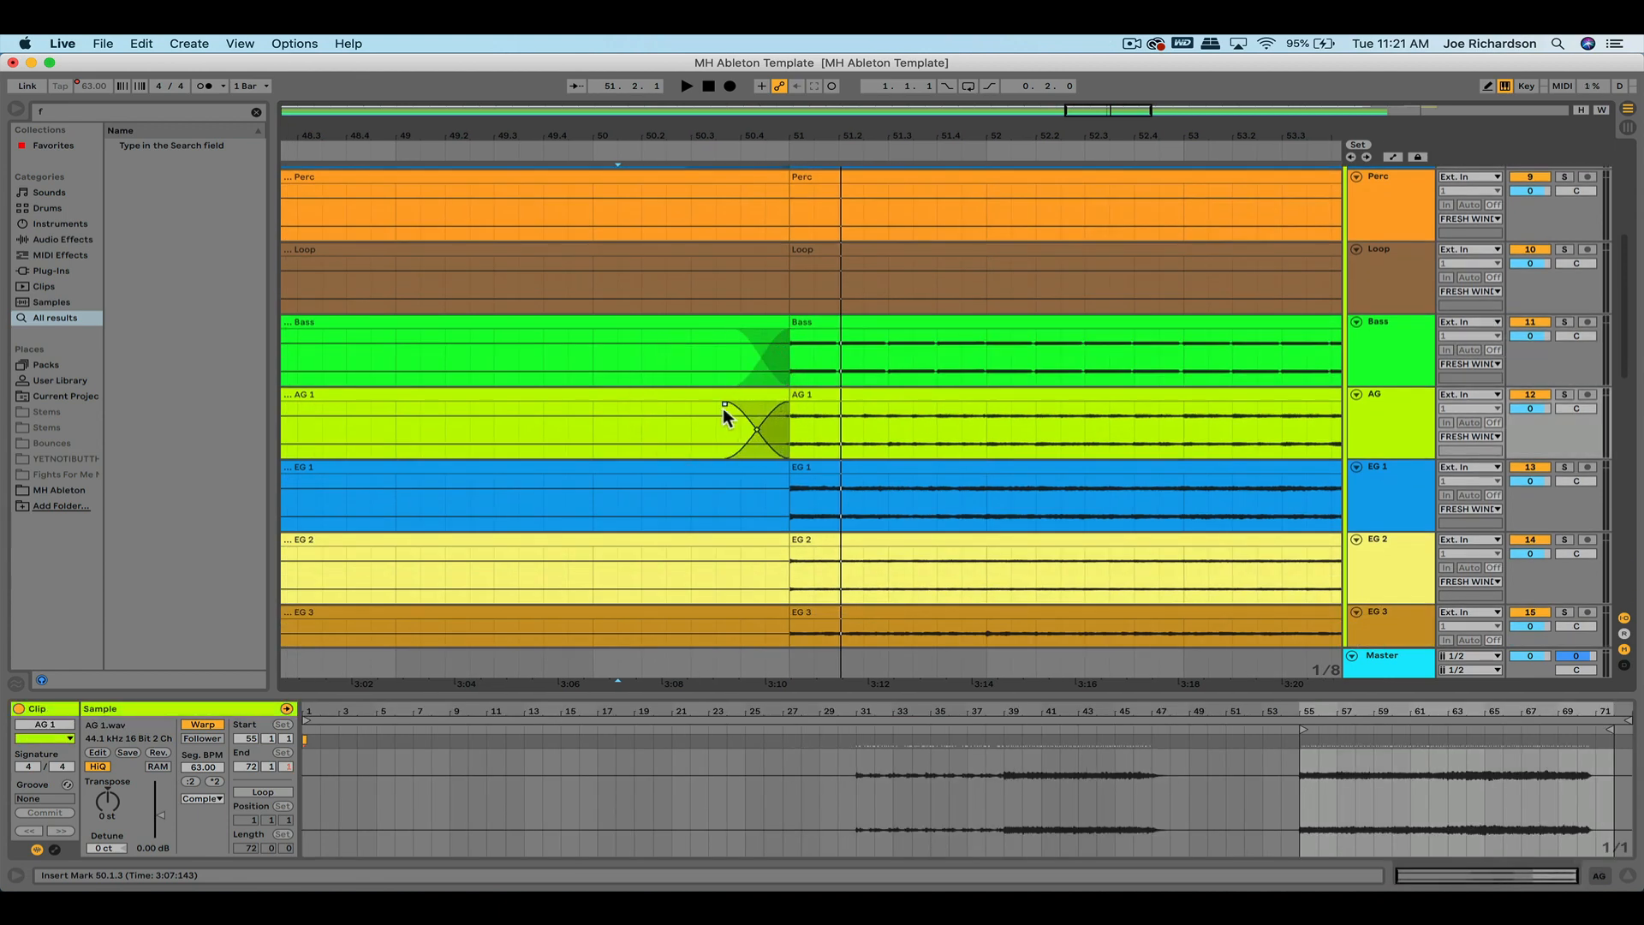
# Crossfade the EG 1 to EG 4 clips at bar 51, starting EG 1 and EG 2 under half a bar before and EG 3 and EG 4 around bar 50.
pyautogui.scroll(-5, 723, 408)
pyautogui.moveTo(795, 384); pyautogui.dragTo(707, 385)
pyautogui.scroll(-5, 724, 385)
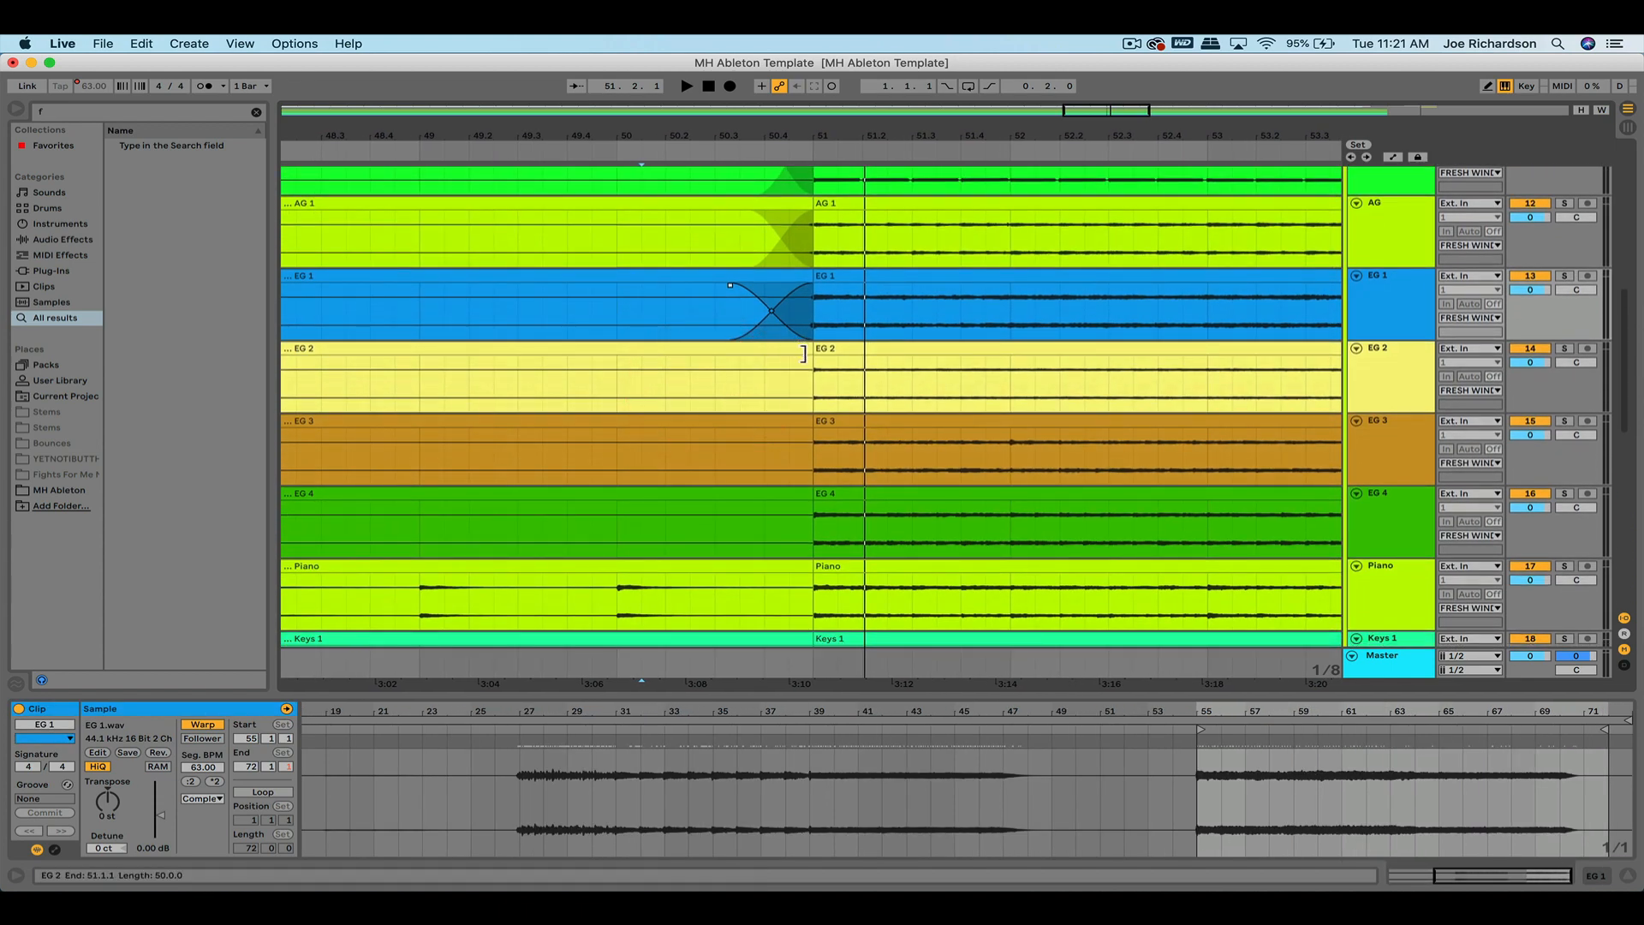
pyautogui.moveTo(810, 356); pyautogui.dragTo(621, 361)
pyautogui.scroll(-4, 726, 362)
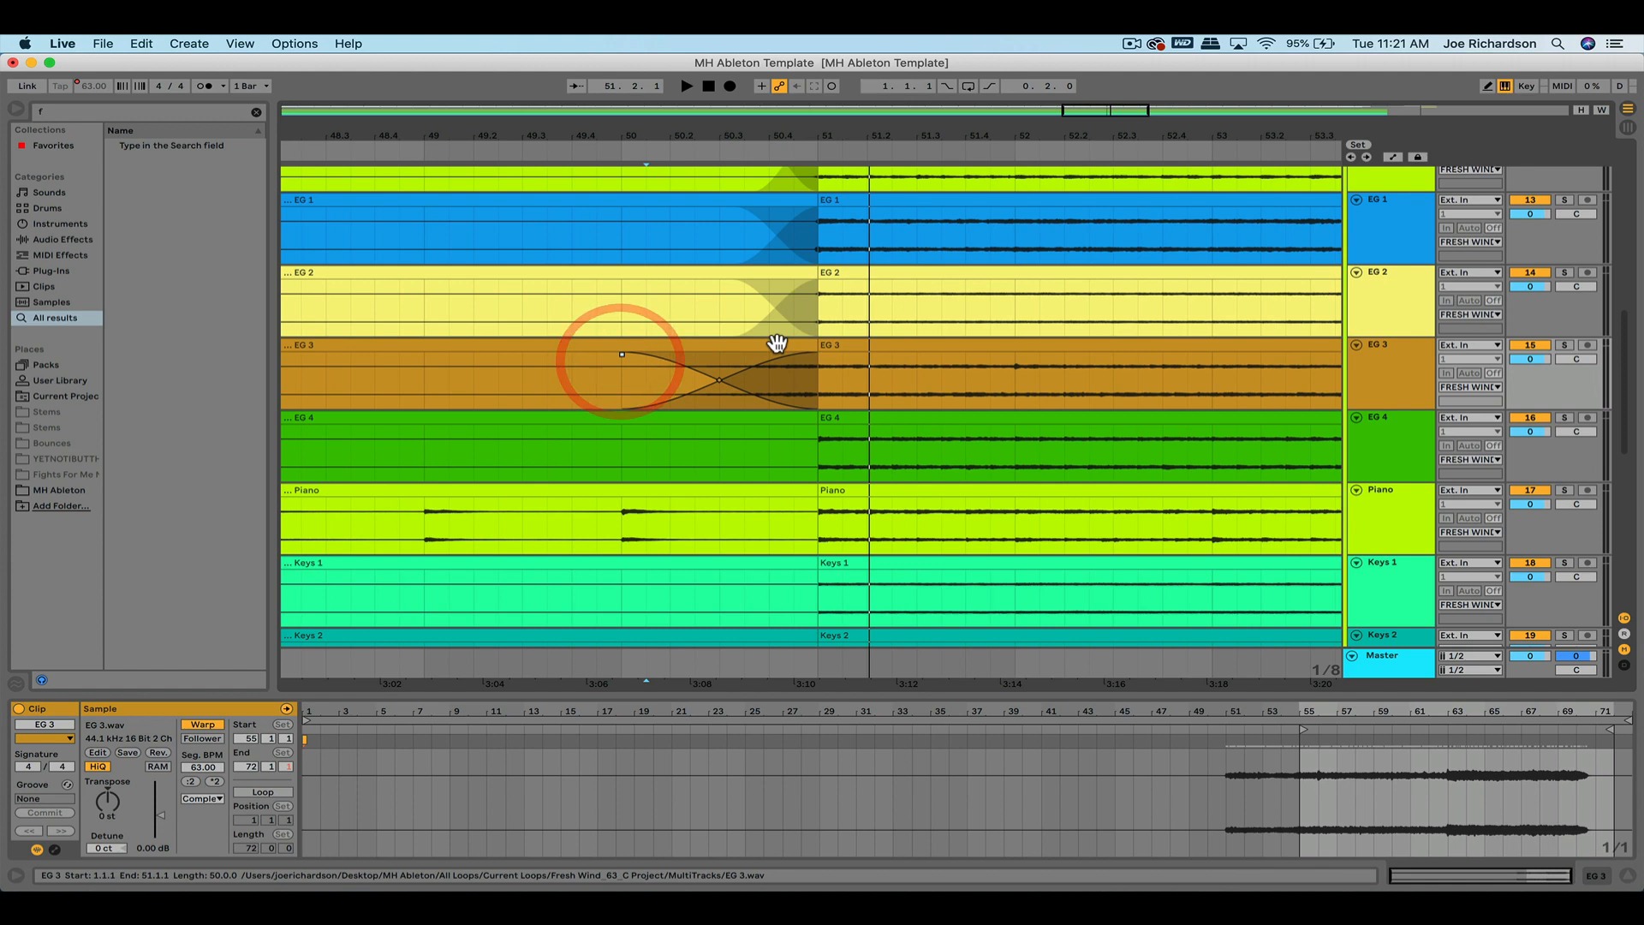
pyautogui.scroll(-3, 821, 369)
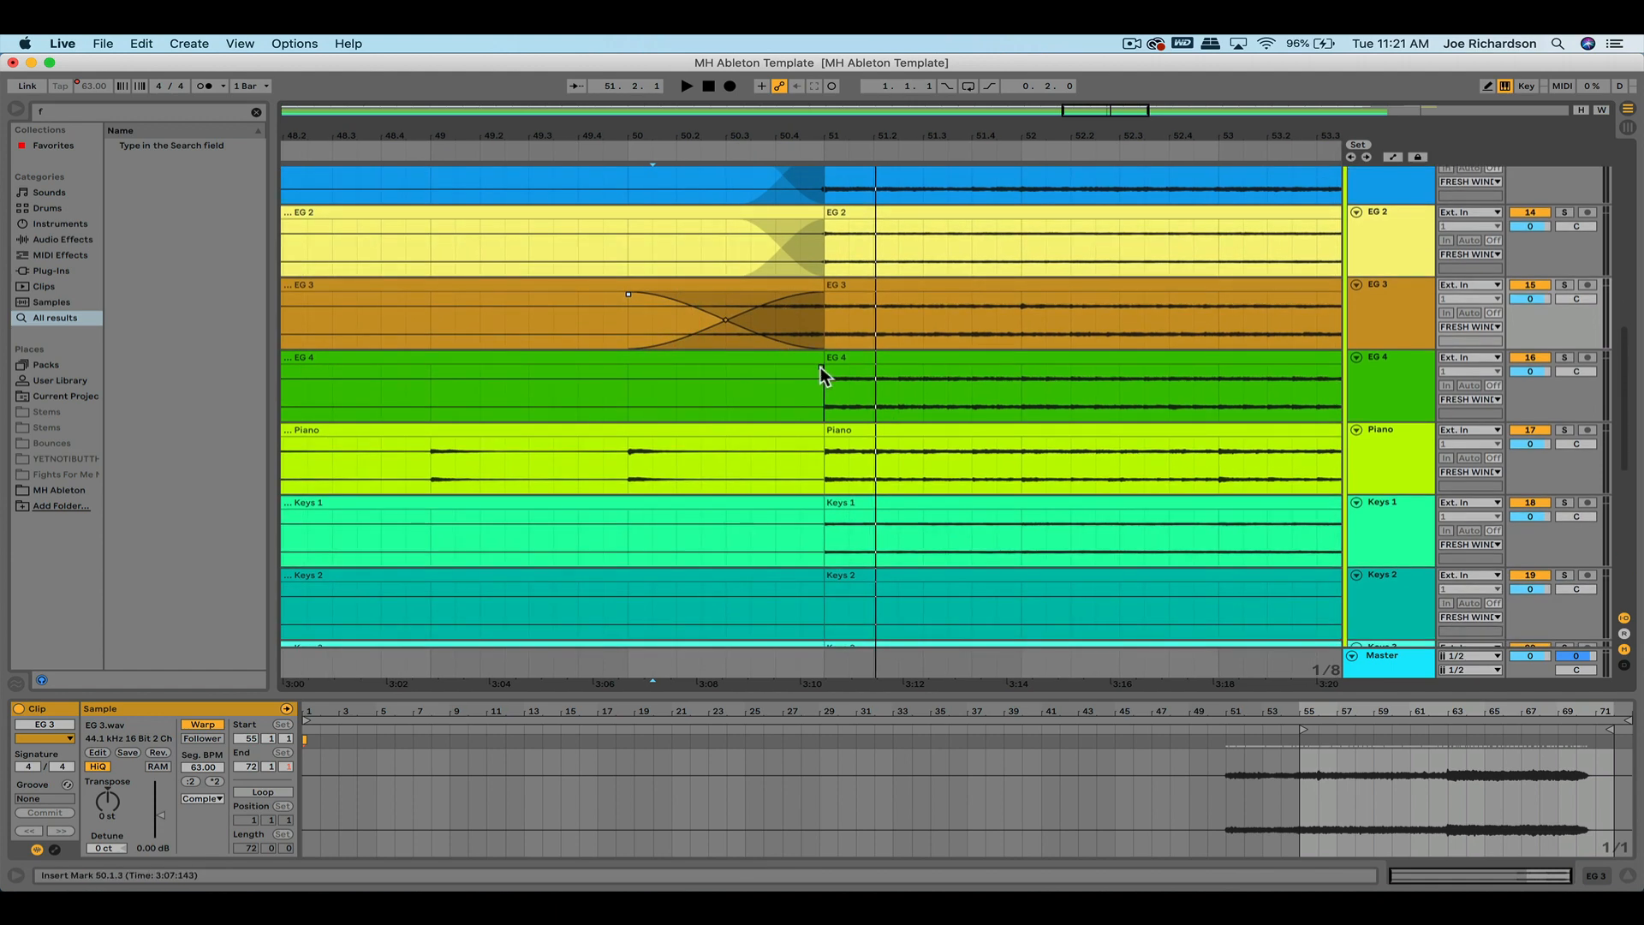
pyautogui.moveTo(820, 365); pyautogui.dragTo(638, 377)
# Crossfade the Piano clips at bar 51 from about half a bar before, and the Keys 1 clips from bar 50.
pyautogui.scroll(-3, 795, 379)
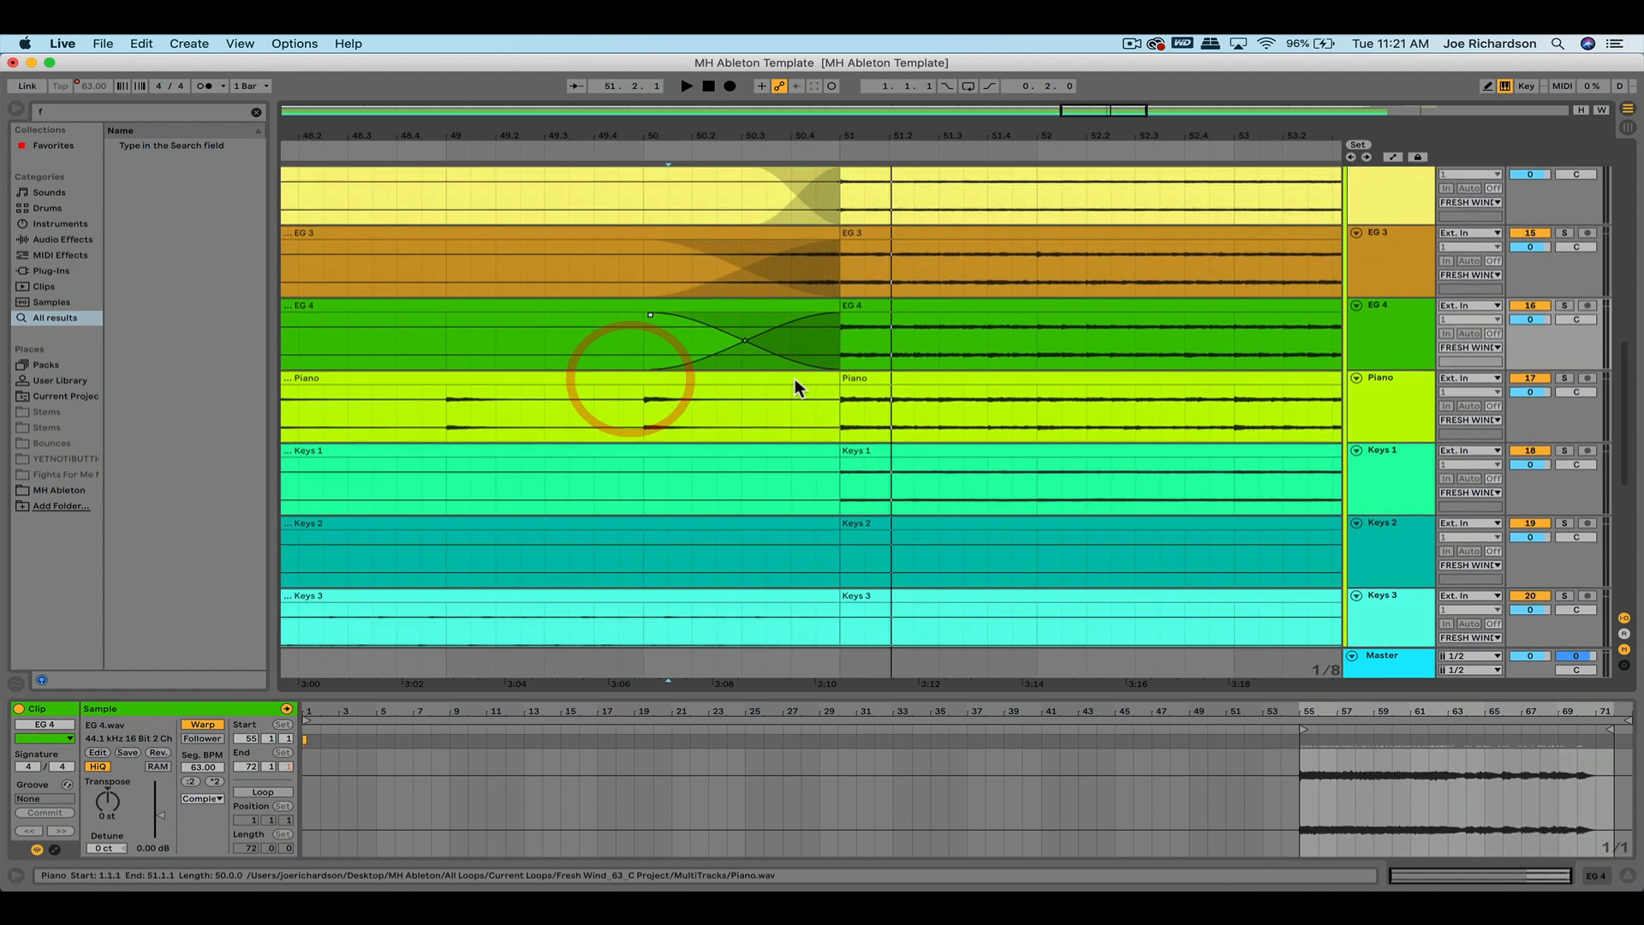
pyautogui.moveTo(842, 366); pyautogui.dragTo(729, 372)
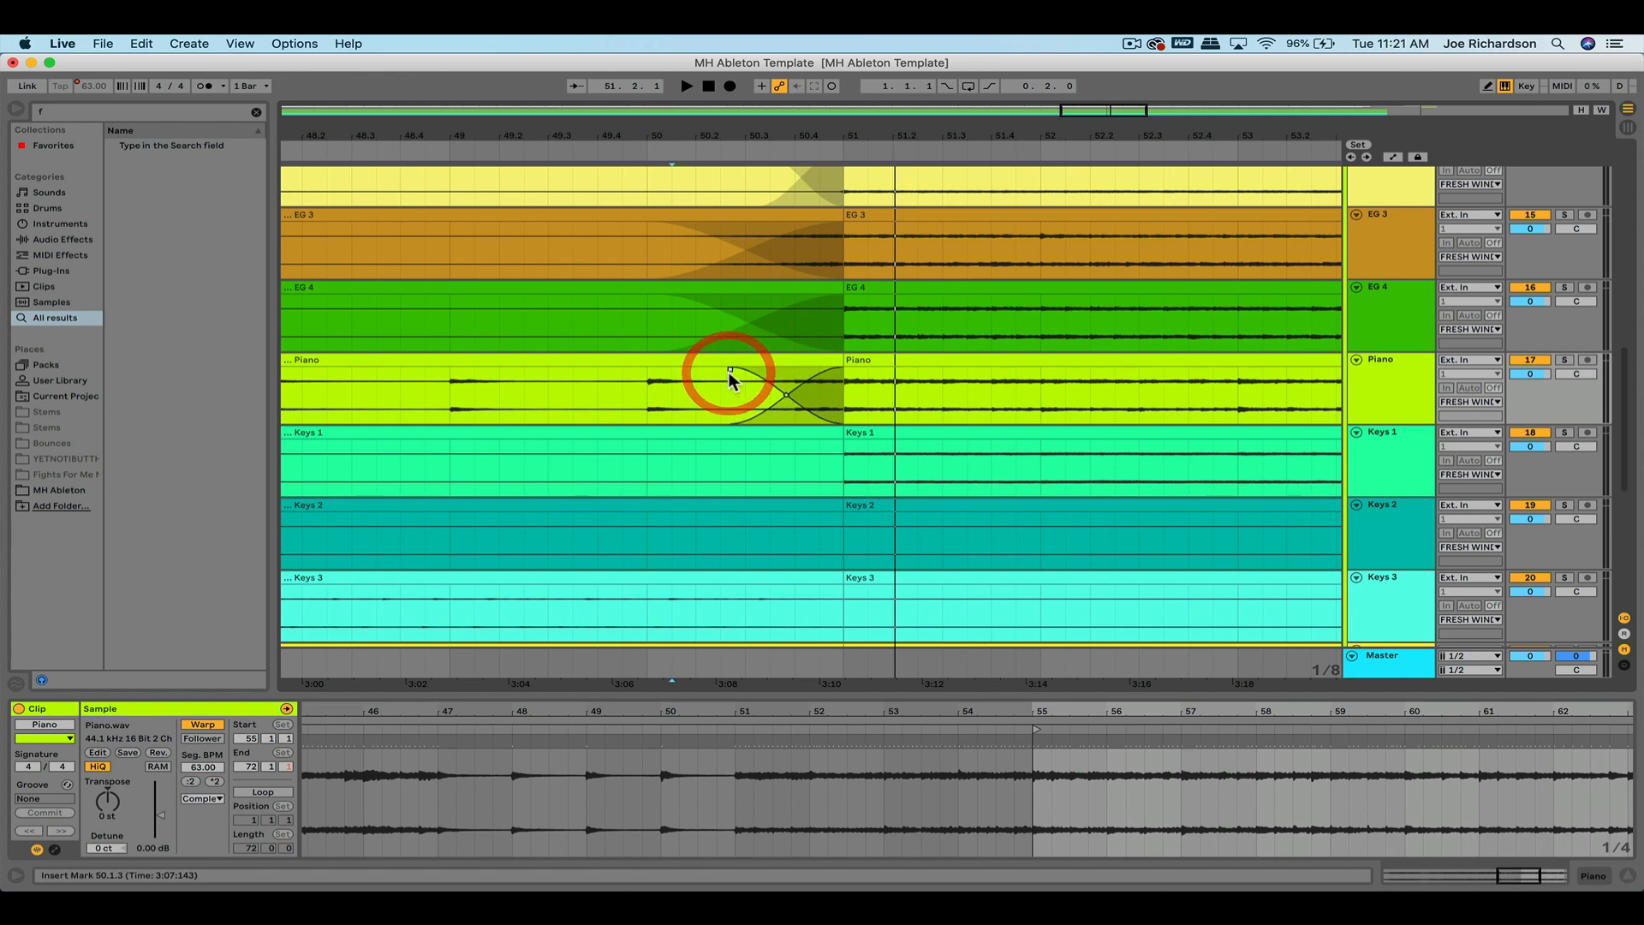
pyautogui.scroll(-3, 728, 372)
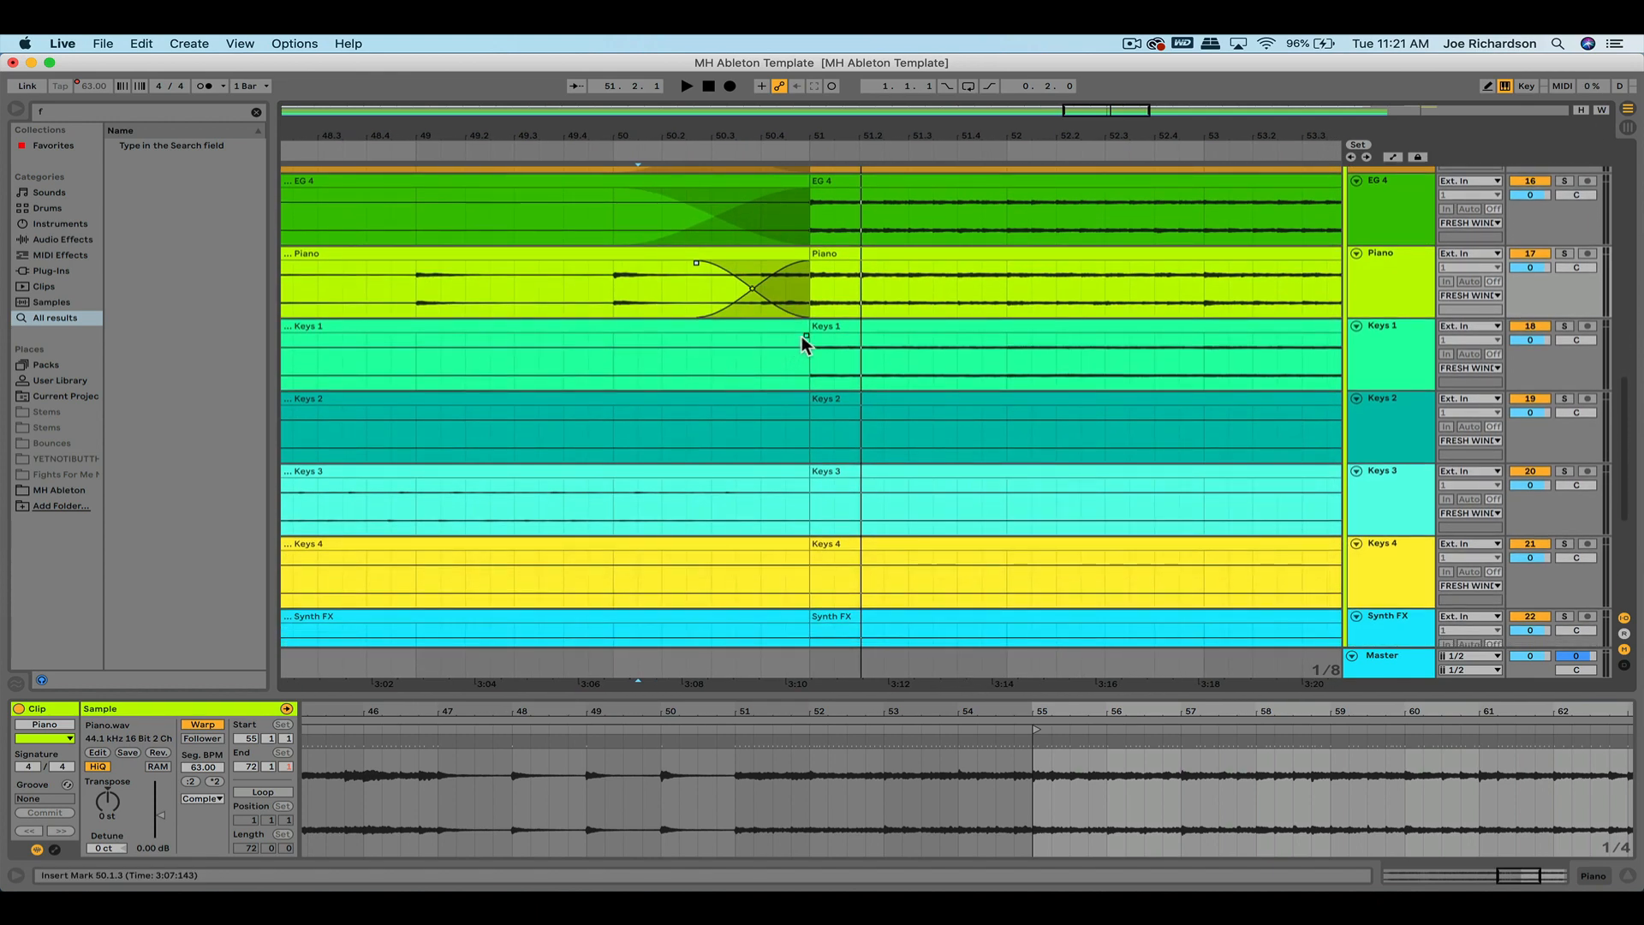
pyautogui.moveTo(806, 335); pyautogui.dragTo(608, 337)
pyautogui.scroll(-3, 867, 260)
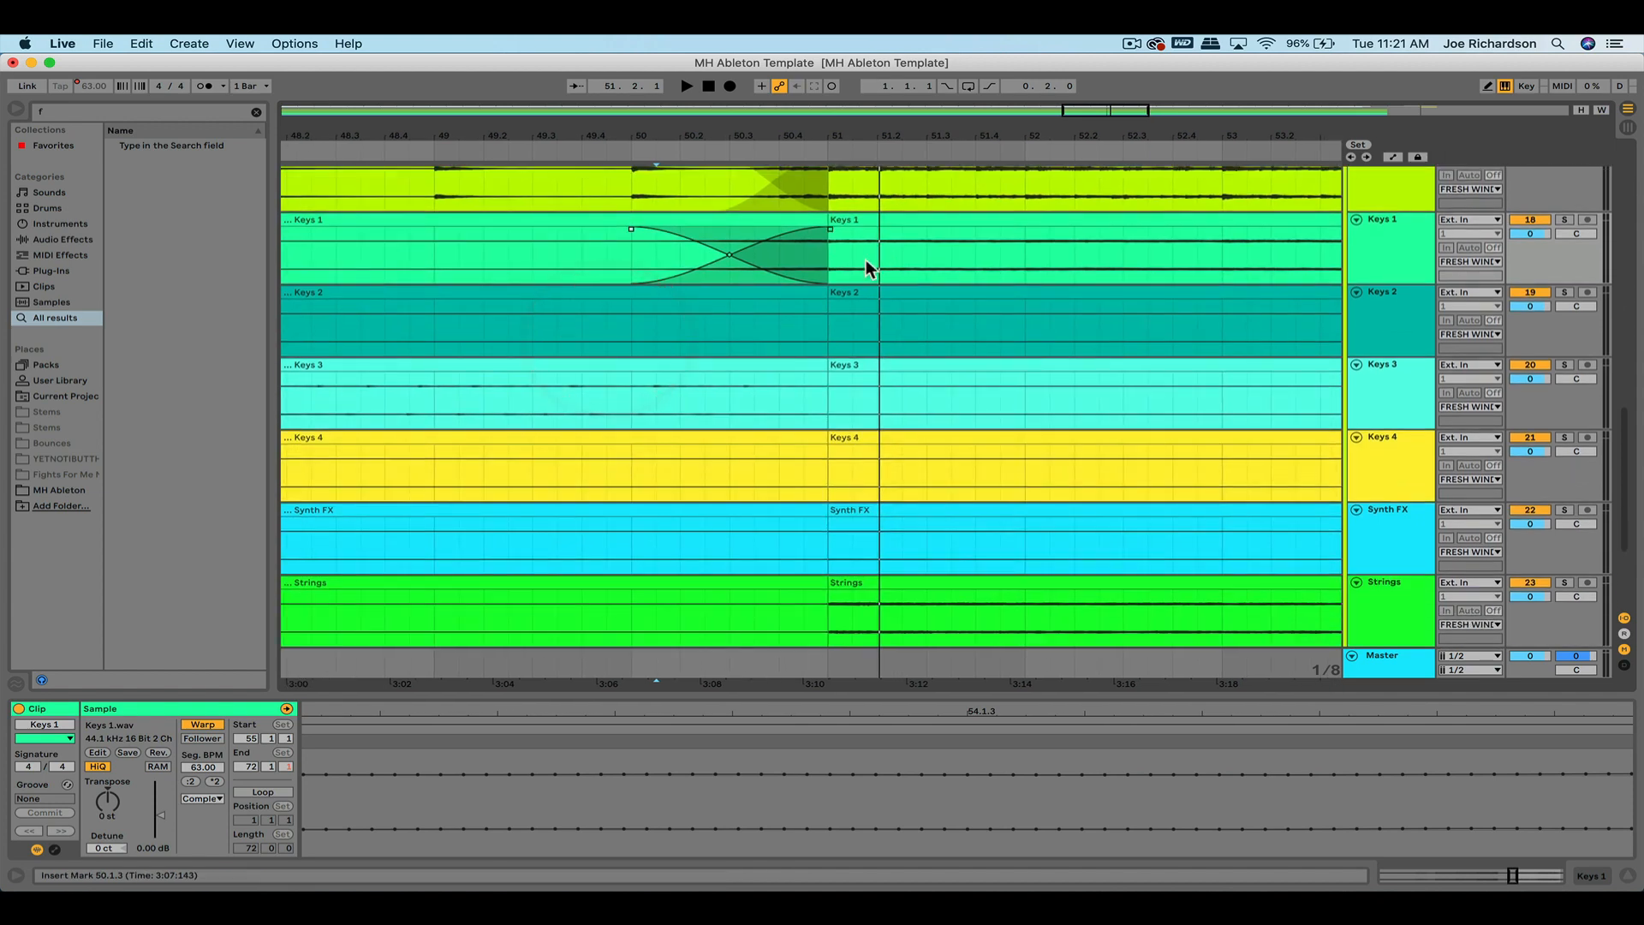
pyautogui.scroll(-5, 825, 302)
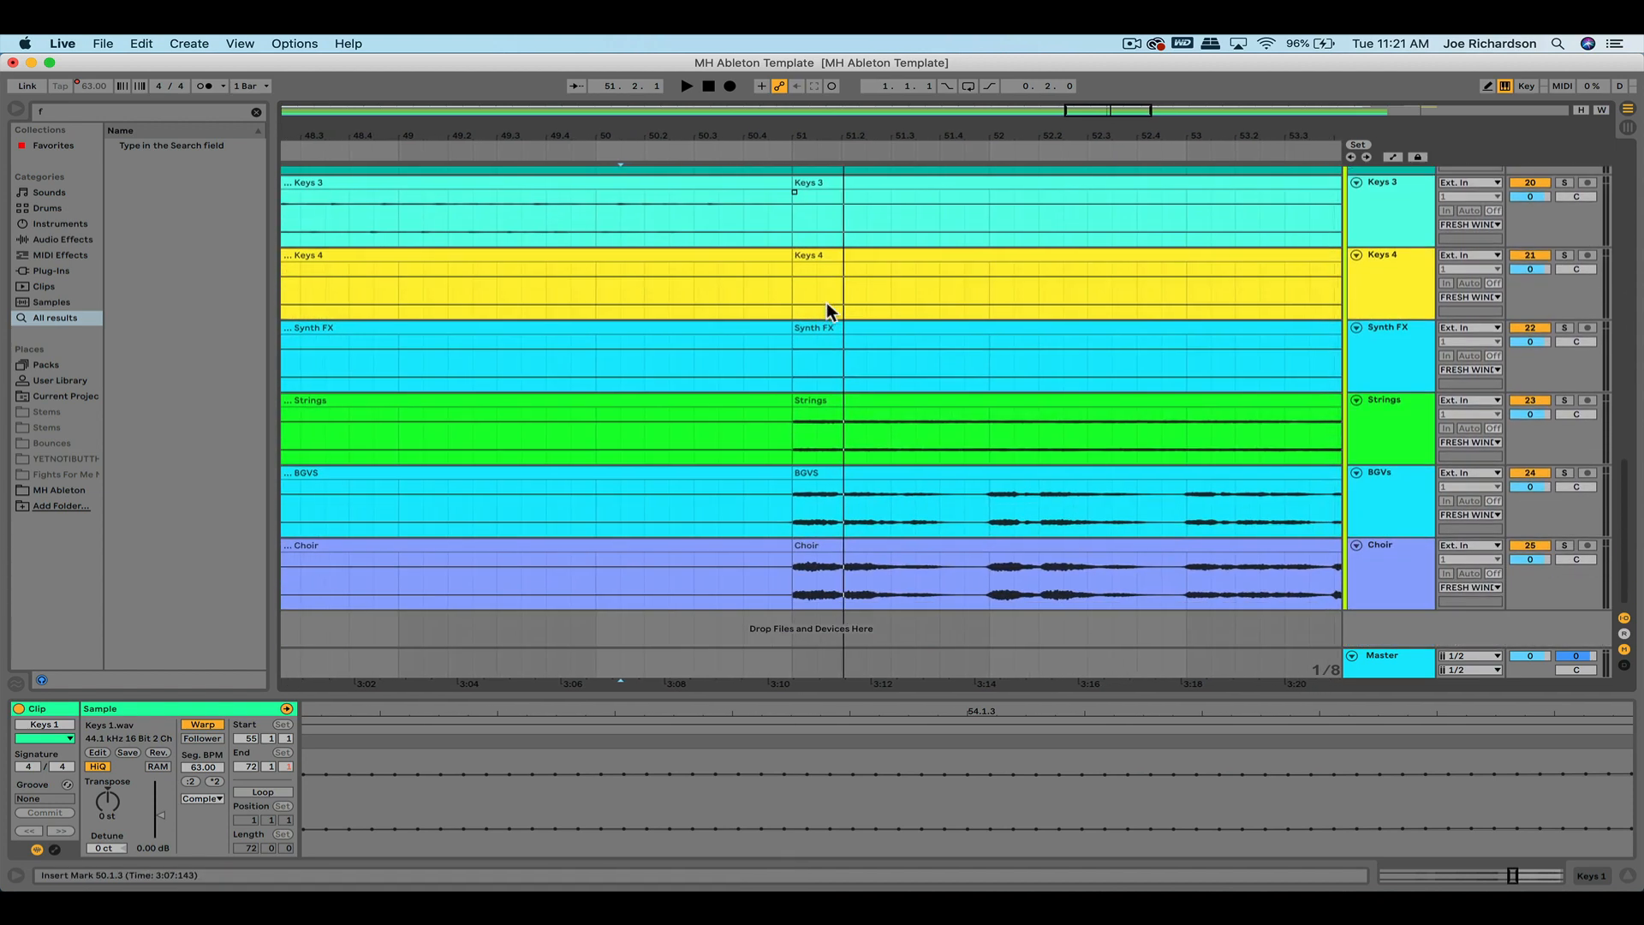
# Crossfade the Strings clips at the bar 51 edit, starting the fade at bar 50.
pyautogui.moveTo(783, 408); pyautogui.dragTo(587, 427)
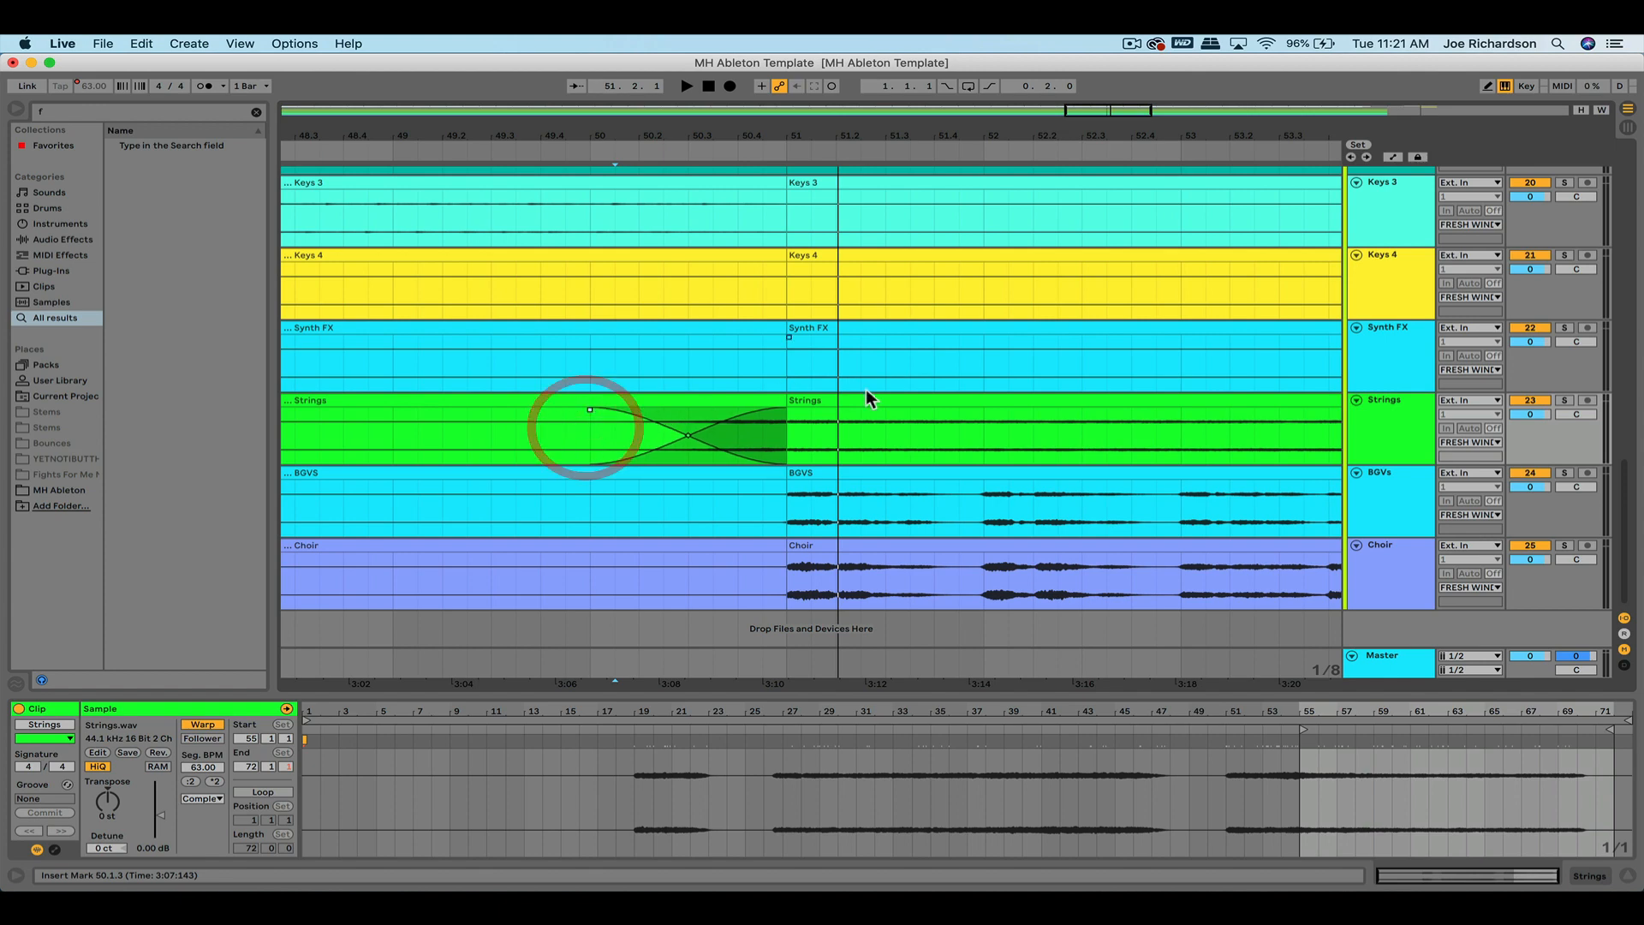
pyautogui.scroll(1, 866, 389)
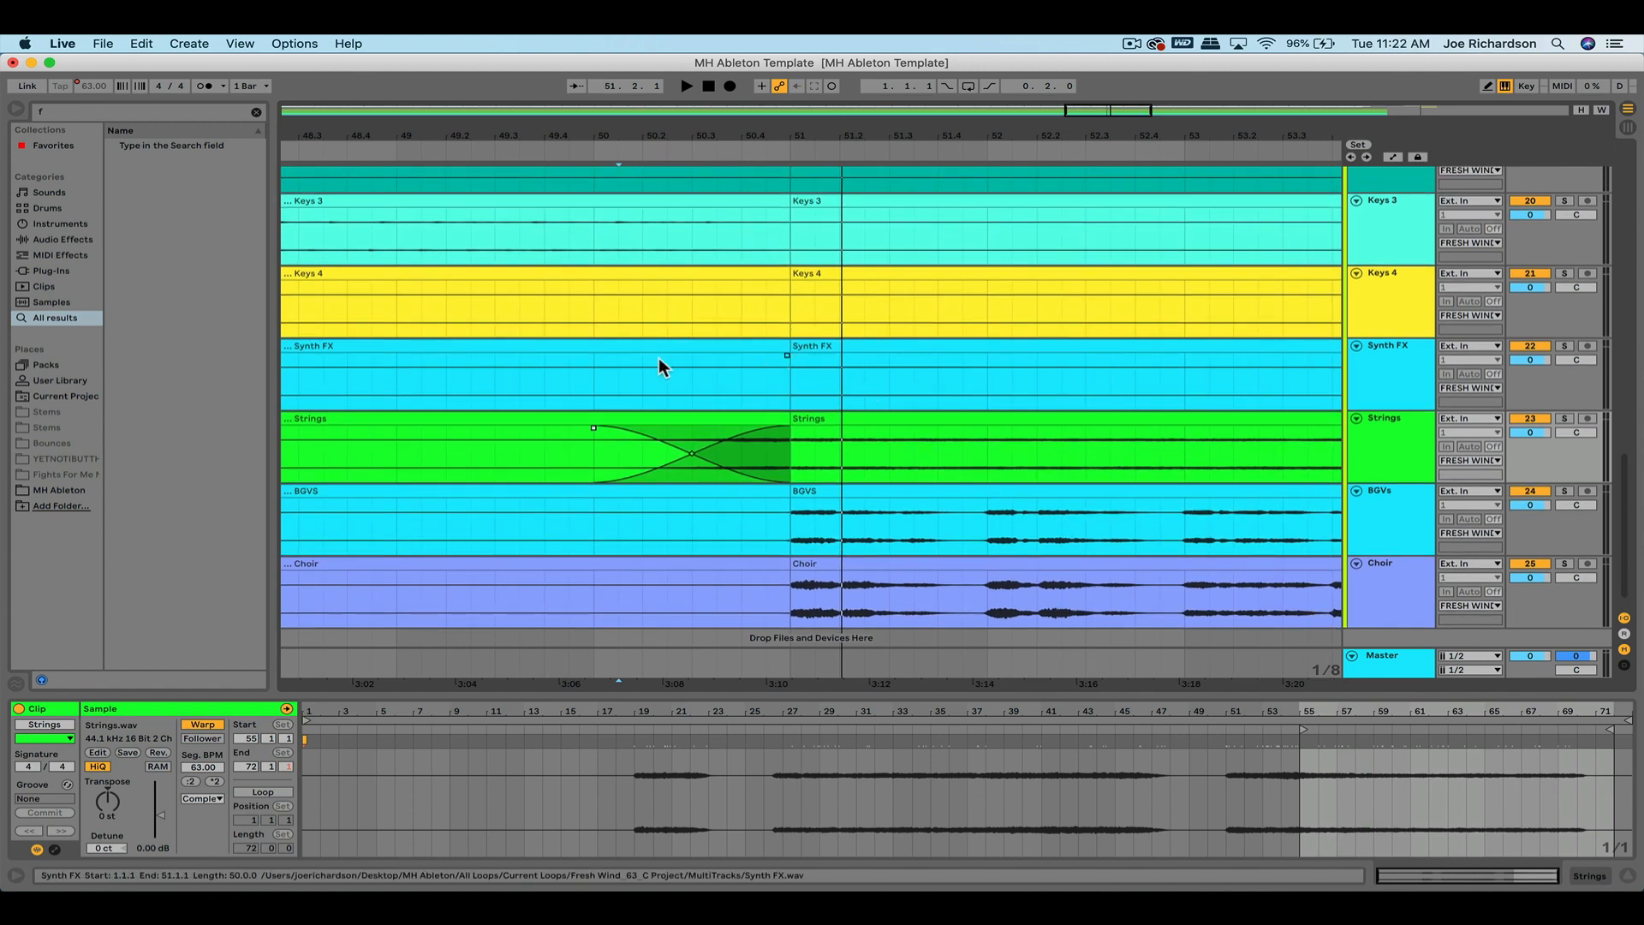
pyautogui.scroll(-4, 742, 324)
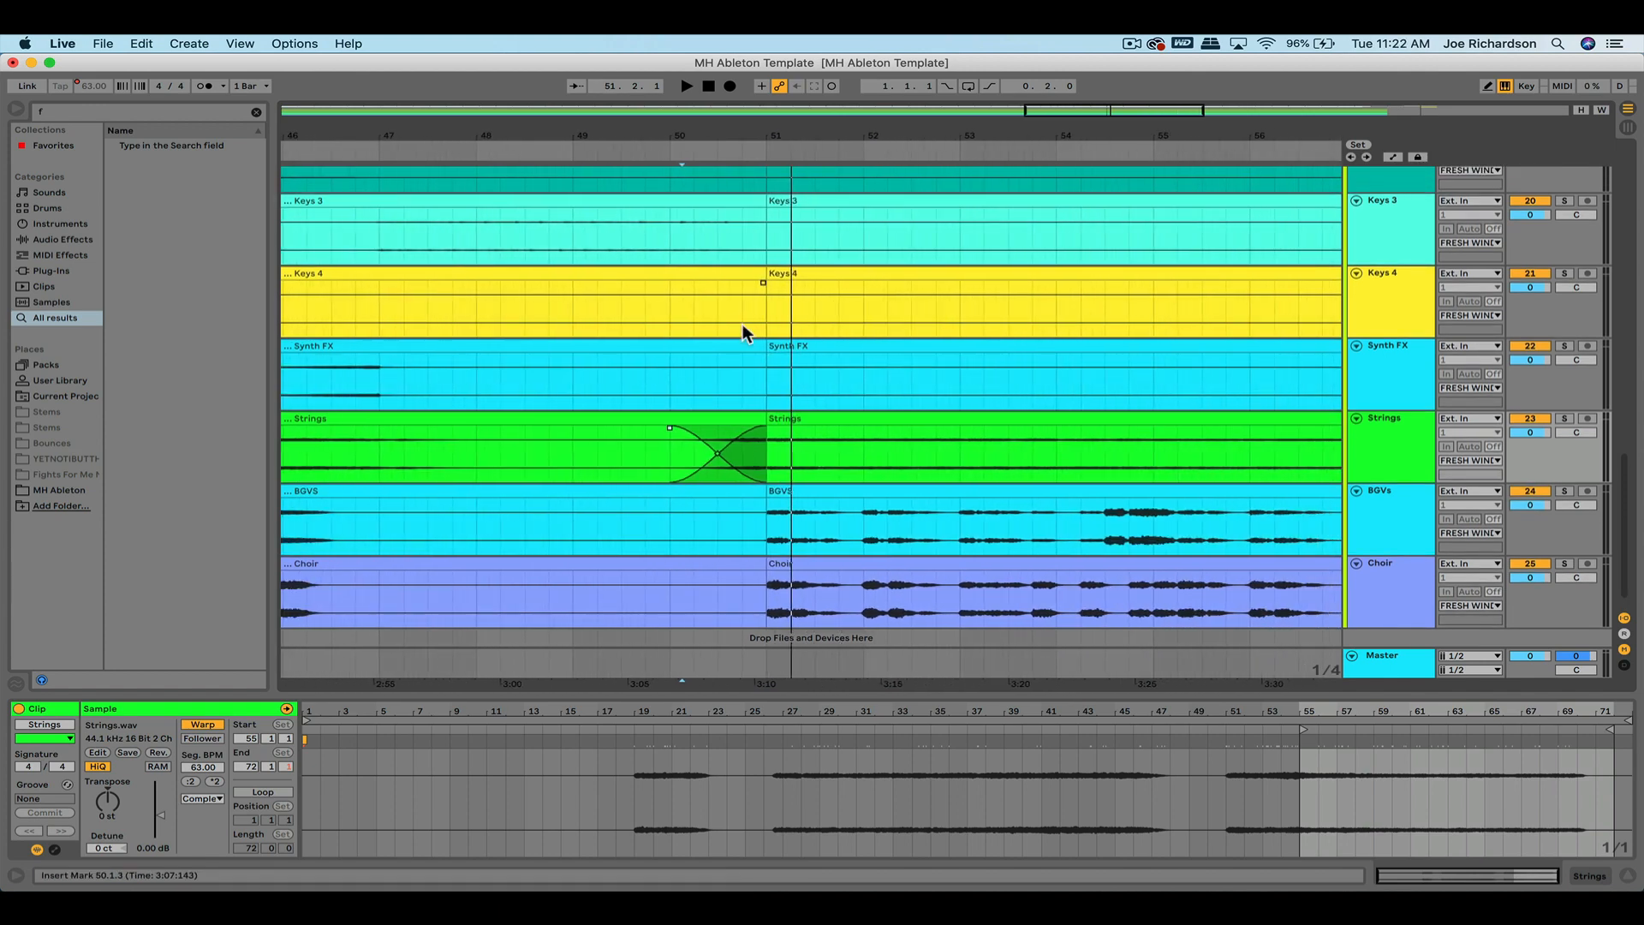
# Play the full mix from bar 50 through the crossfaded edit at bar 51, and stop playback.
pyautogui.scroll(10, 743, 324)
pyautogui.scroll(6, 743, 324)
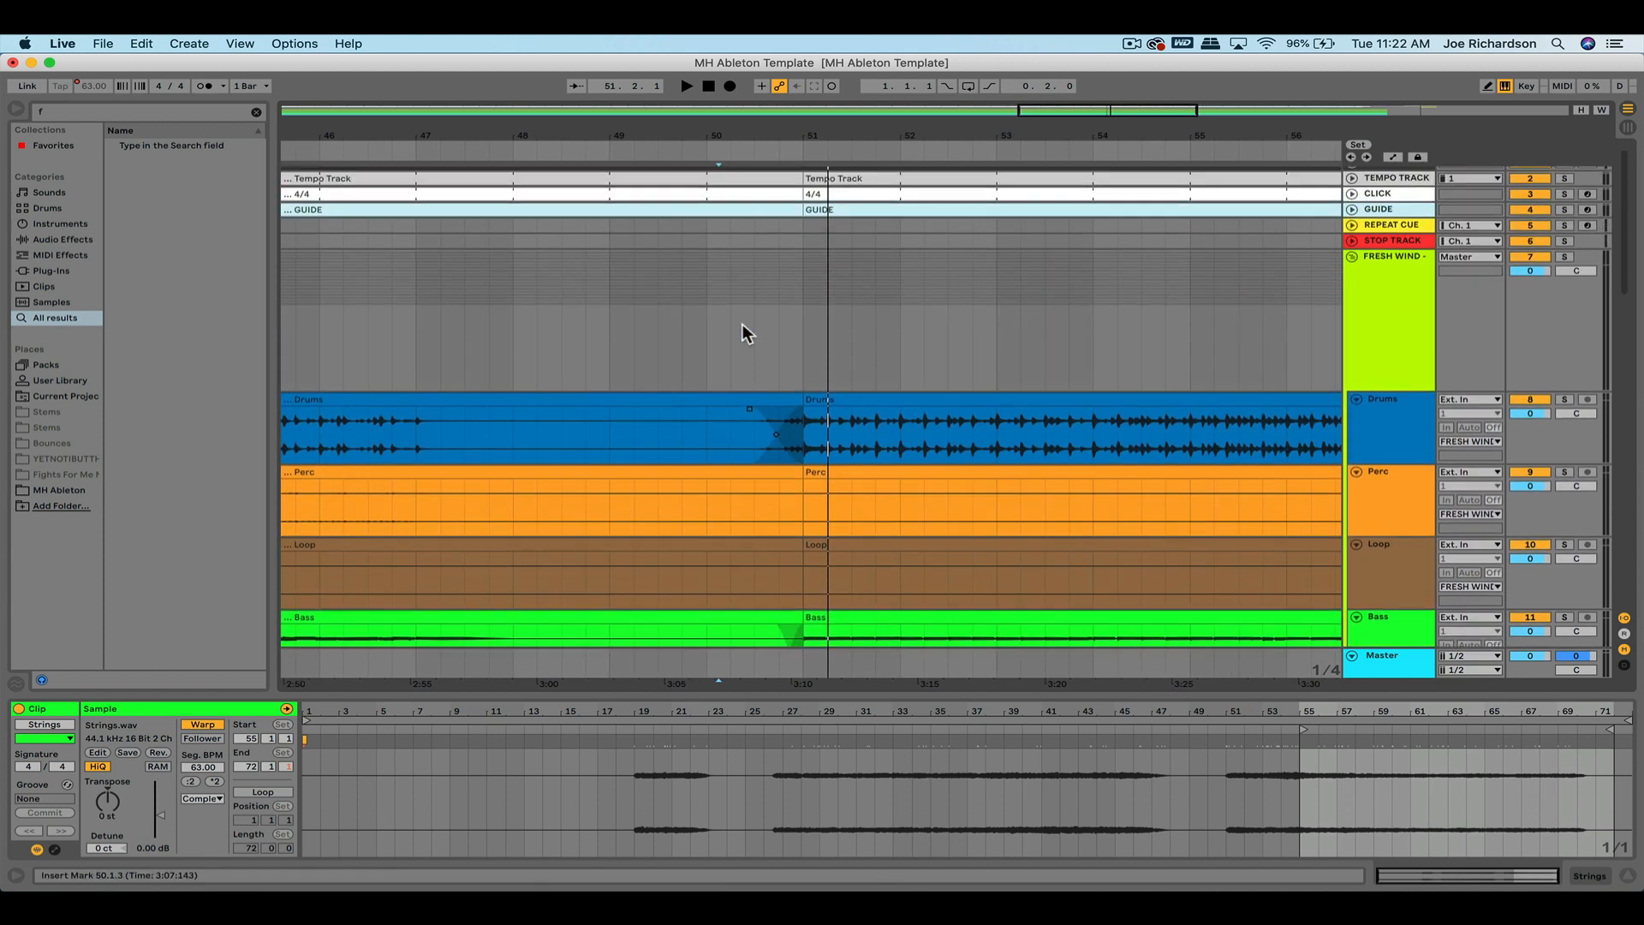
pyautogui.click(707, 435)
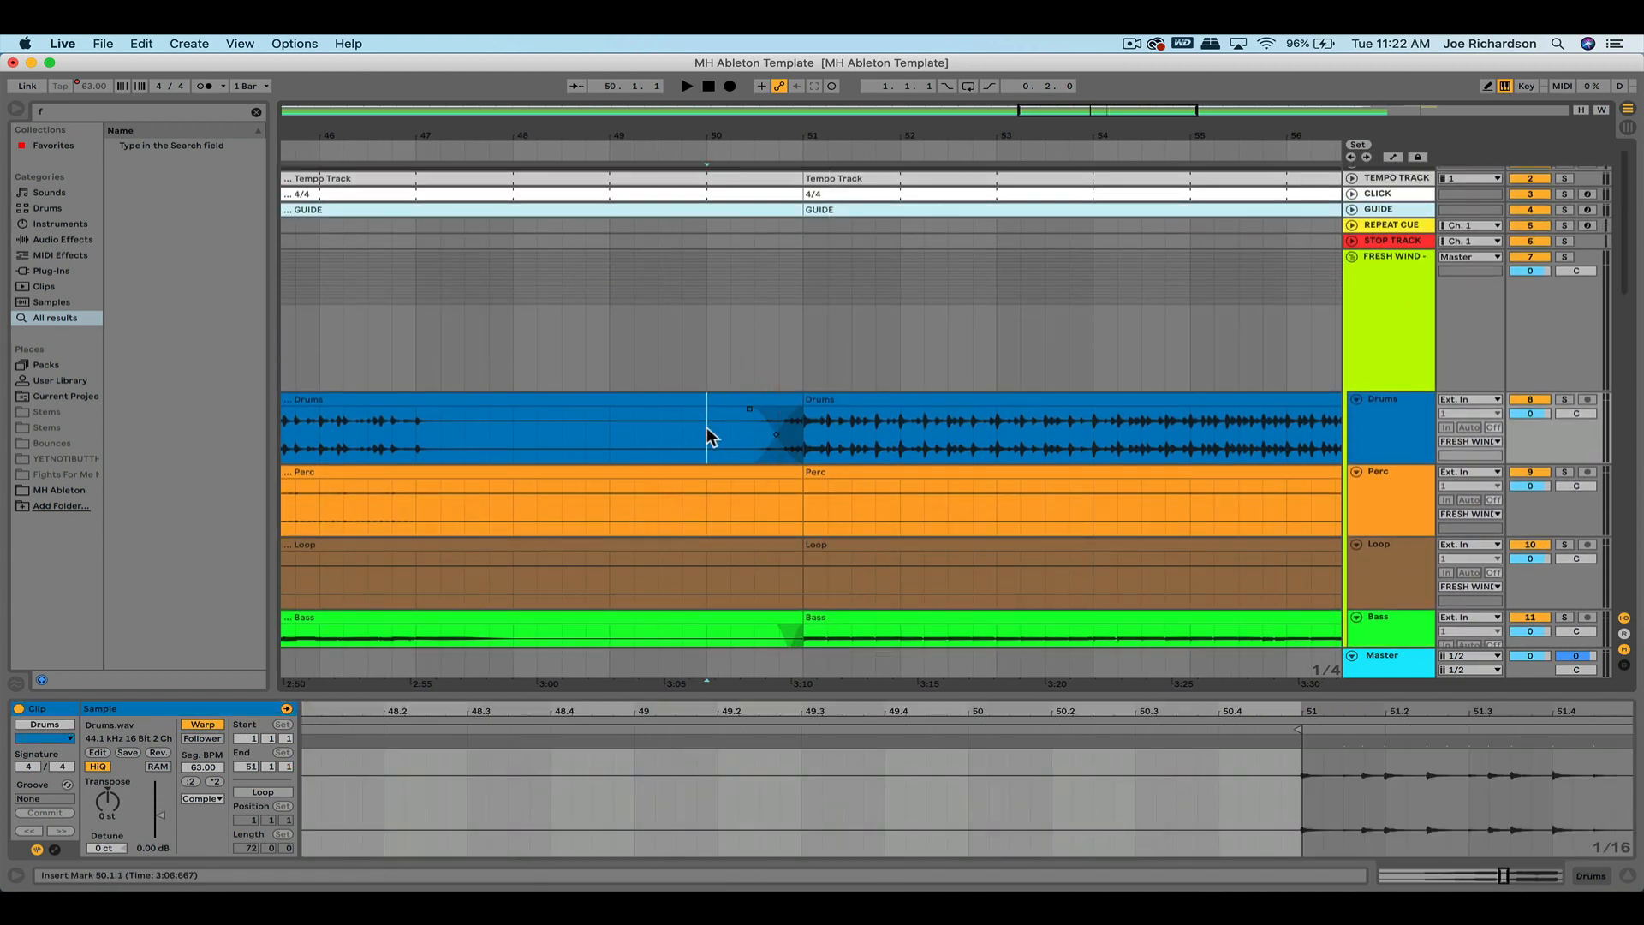
pyautogui.press('space')
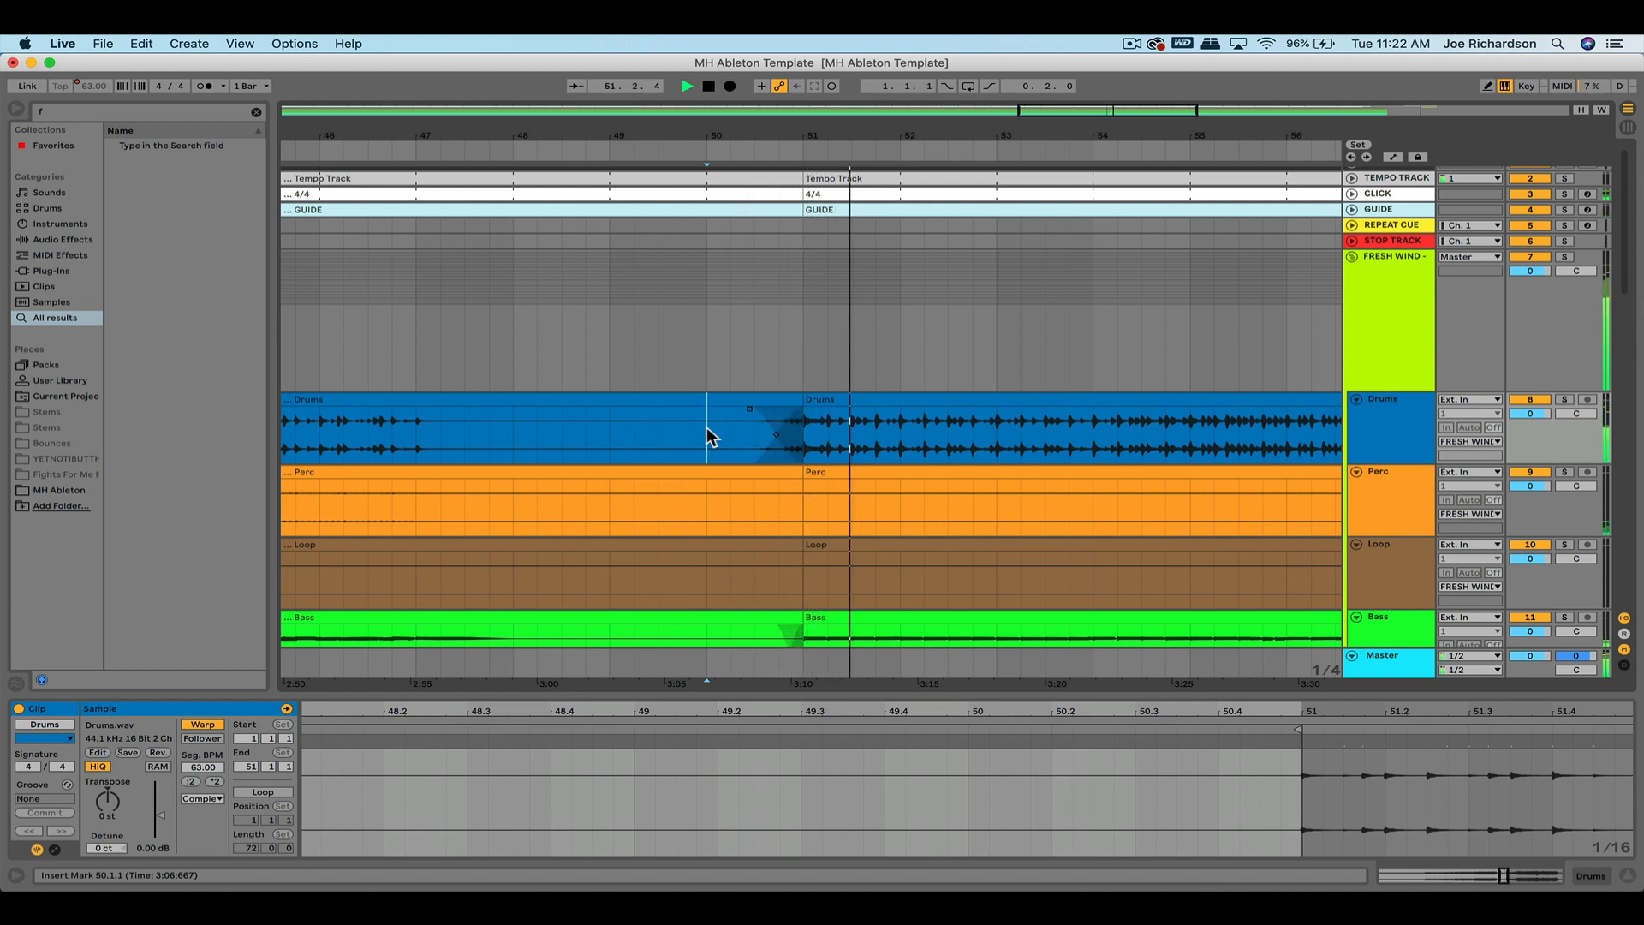
pyautogui.press('space')
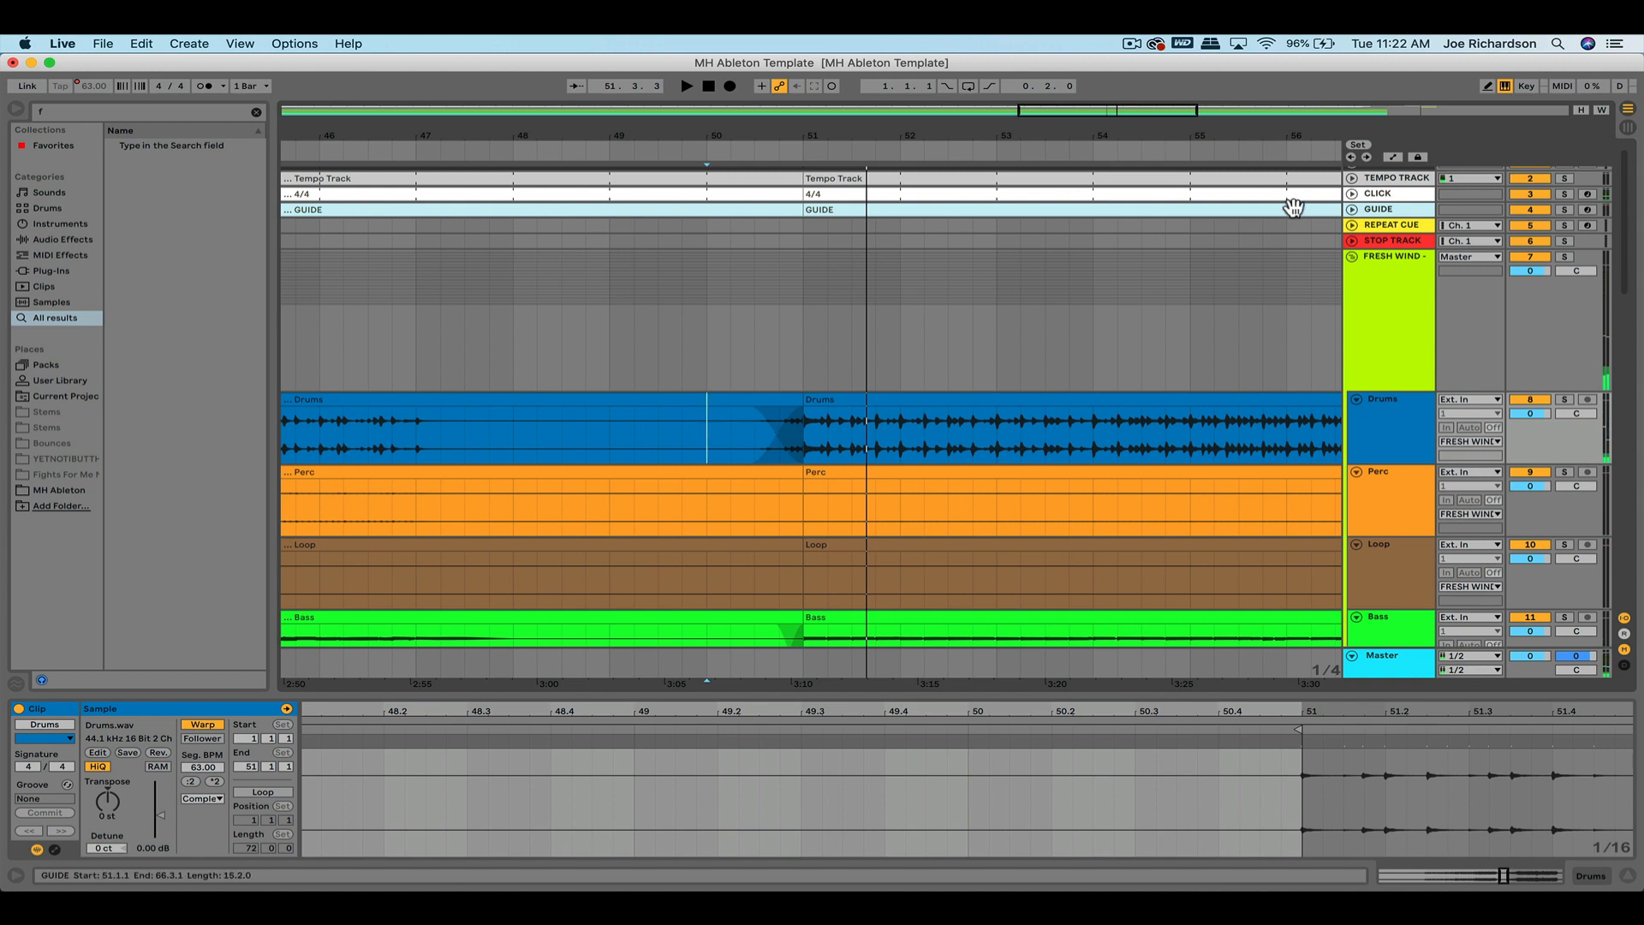